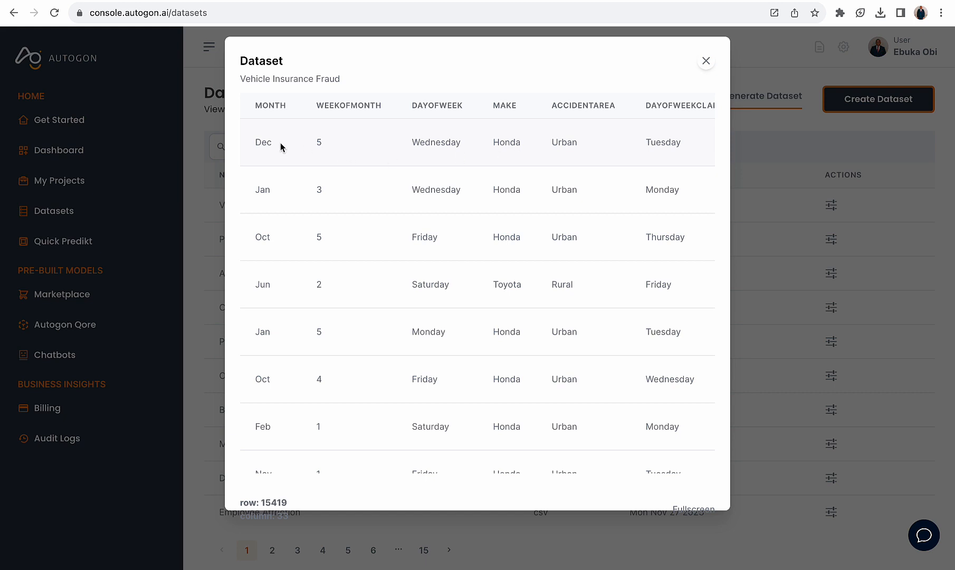
# Examine the first row's Month, WeekOfMonth, DayOfWeek and Make values in the Vehicle Insurance Fraud dataset preview
pyautogui.doubleClick(255, 146)
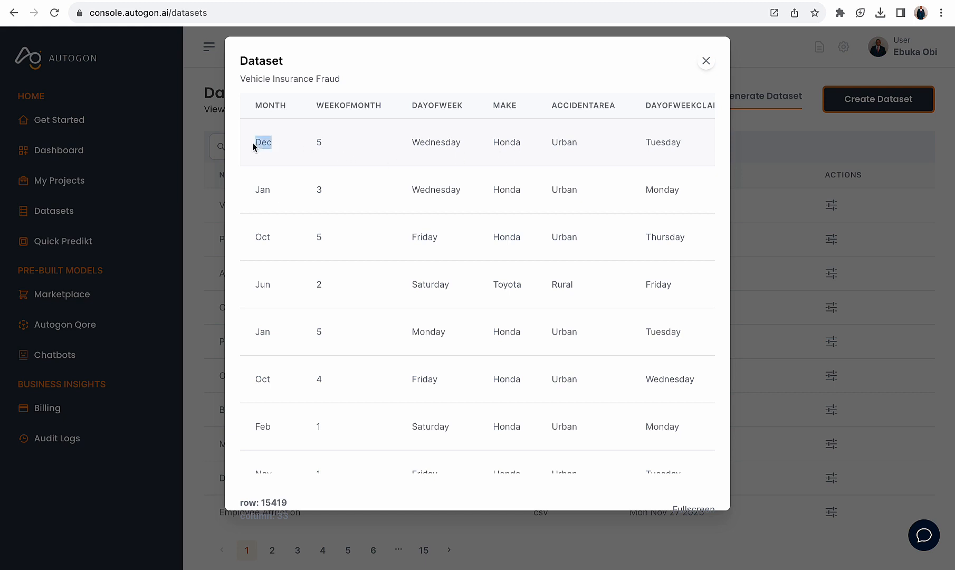
pyautogui.doubleClick(320, 145)
pyautogui.hscroll(3, 435, 161)
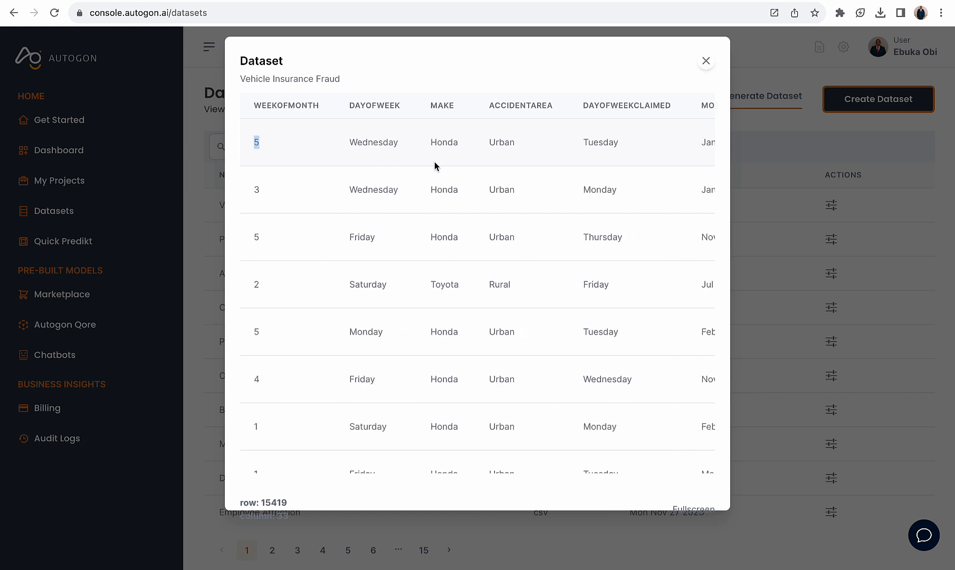
pyautogui.hscroll(5, 450, 161)
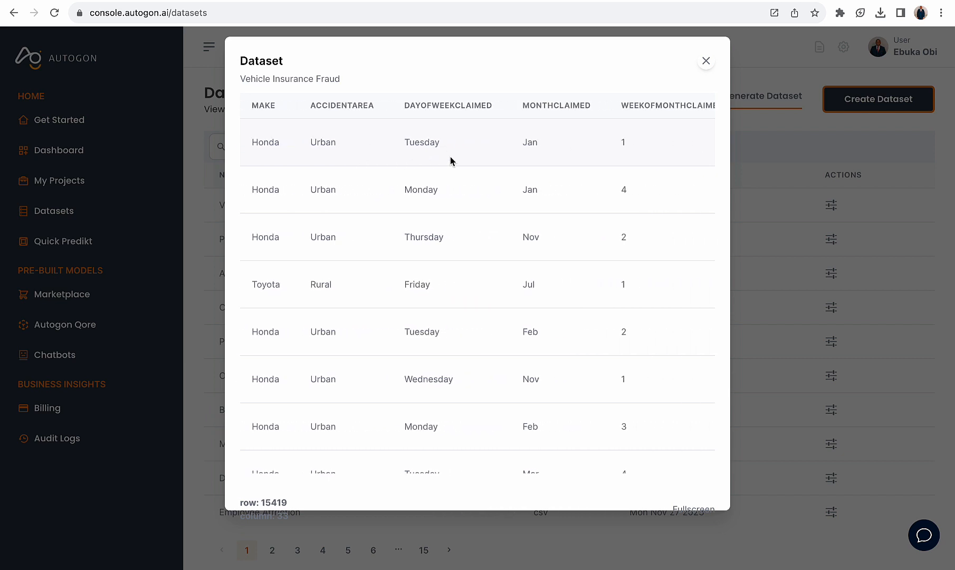
pyautogui.moveTo(286, 143); pyautogui.dragTo(242, 141)
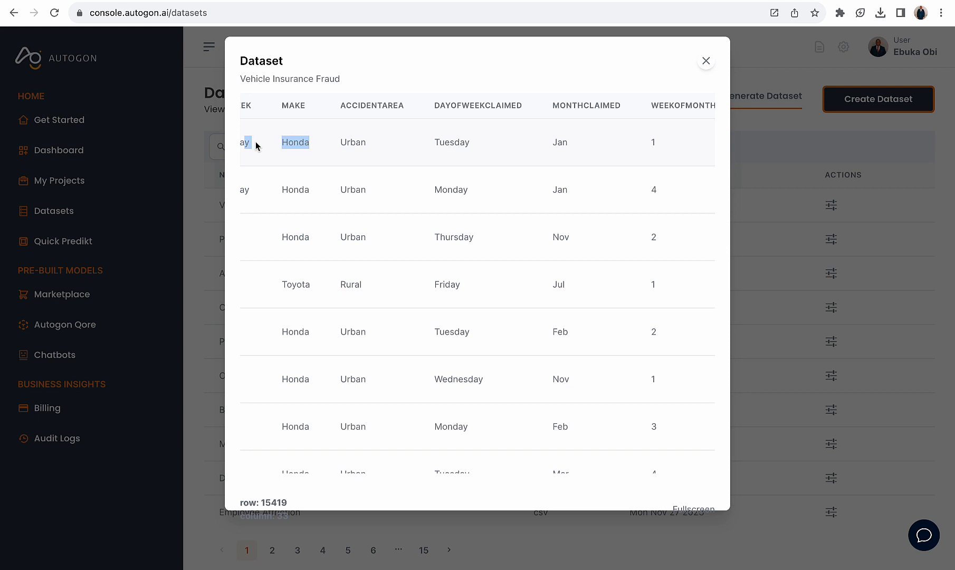
pyautogui.click(294, 142)
pyautogui.doubleClick(300, 142)
pyautogui.click(303, 143)
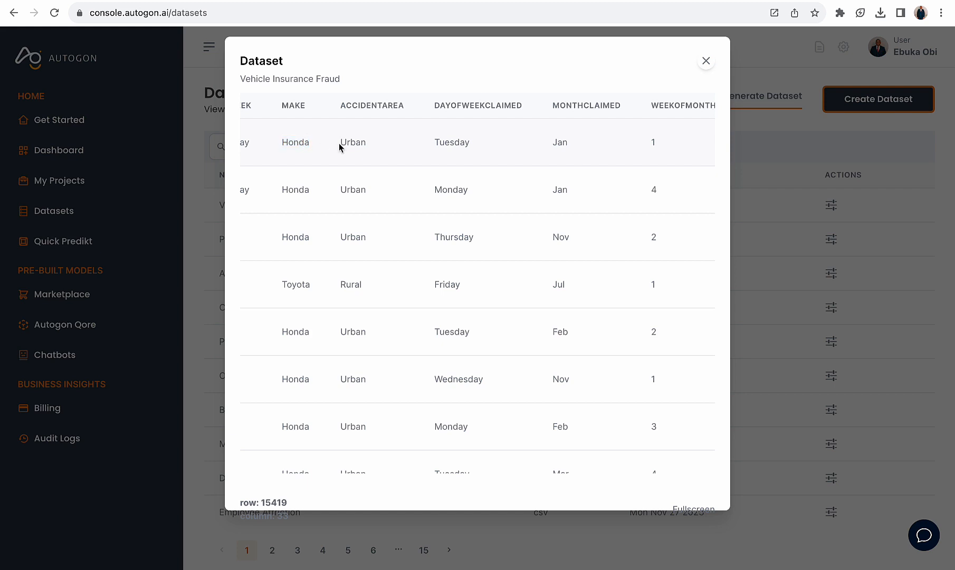
# Review the claim timing columns DayOfWeekClaimed, MonthClaimed and WeekOfMonthClaimed for the first record
pyautogui.moveTo(410, 106); pyautogui.dragTo(455, 109)
pyautogui.hscroll(3, 364, 151)
pyautogui.moveTo(386, 149); pyautogui.dragTo(368, 144)
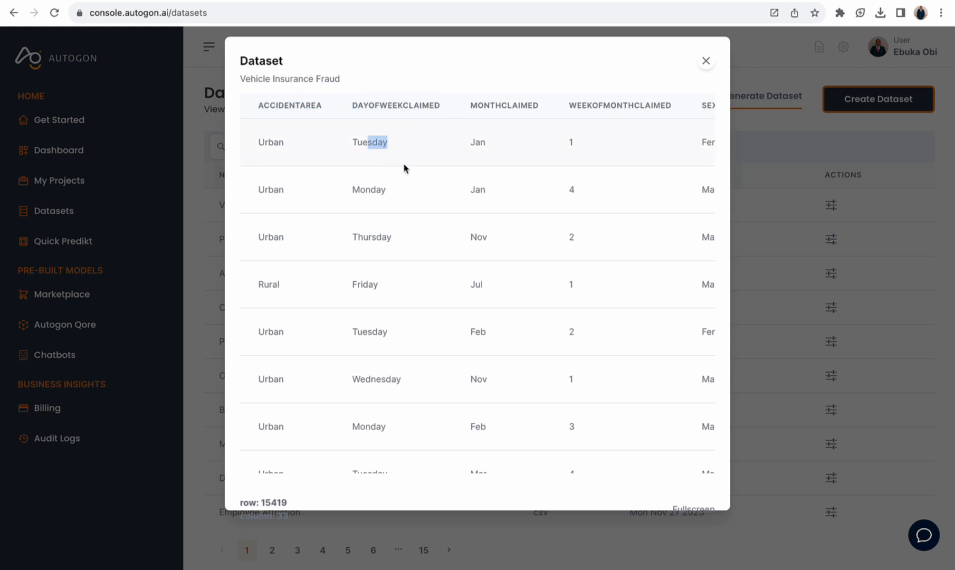
pyautogui.hscroll(2, 498, 171)
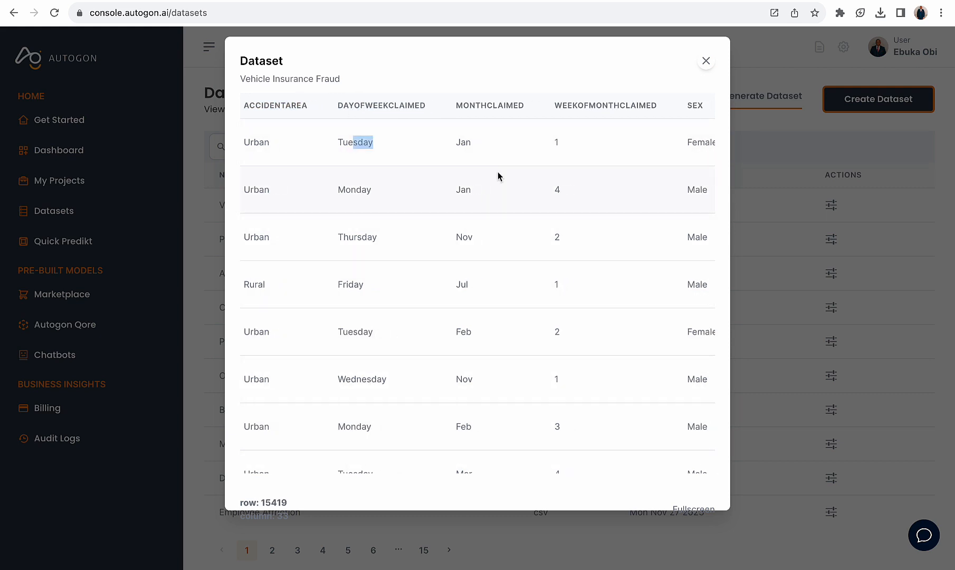
pyautogui.hscroll(3, 486, 154)
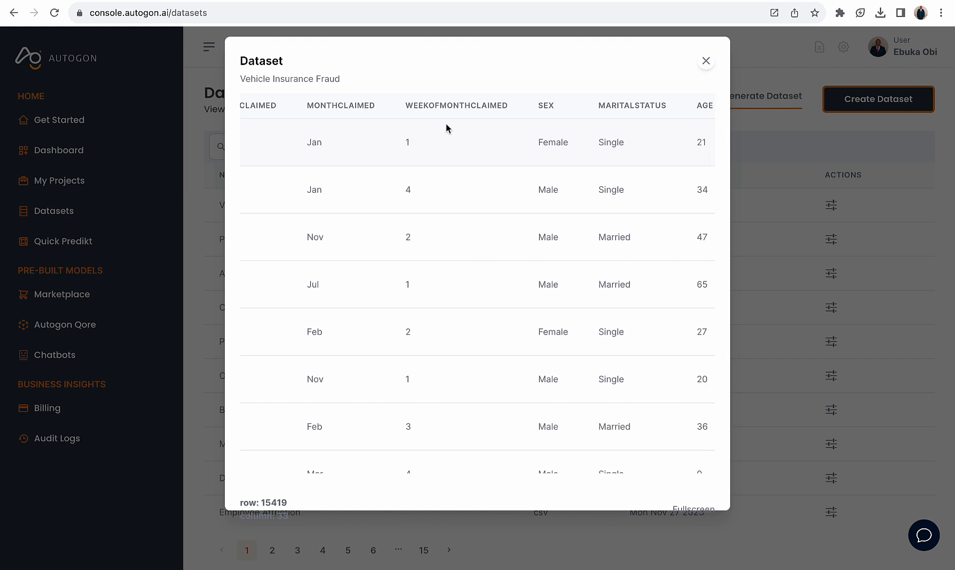
pyautogui.moveTo(405, 108); pyautogui.dragTo(502, 113)
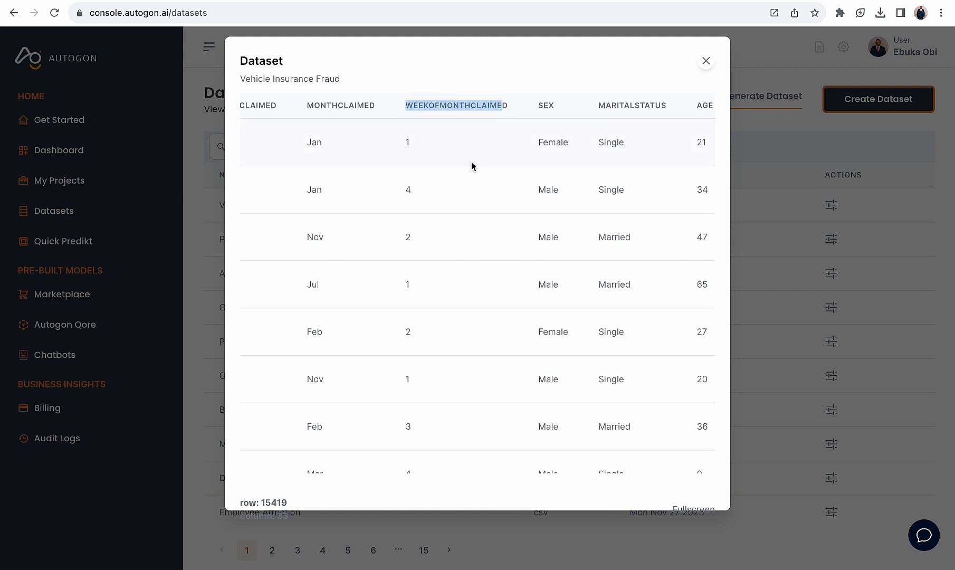
pyautogui.moveTo(401, 143); pyautogui.dragTo(451, 144)
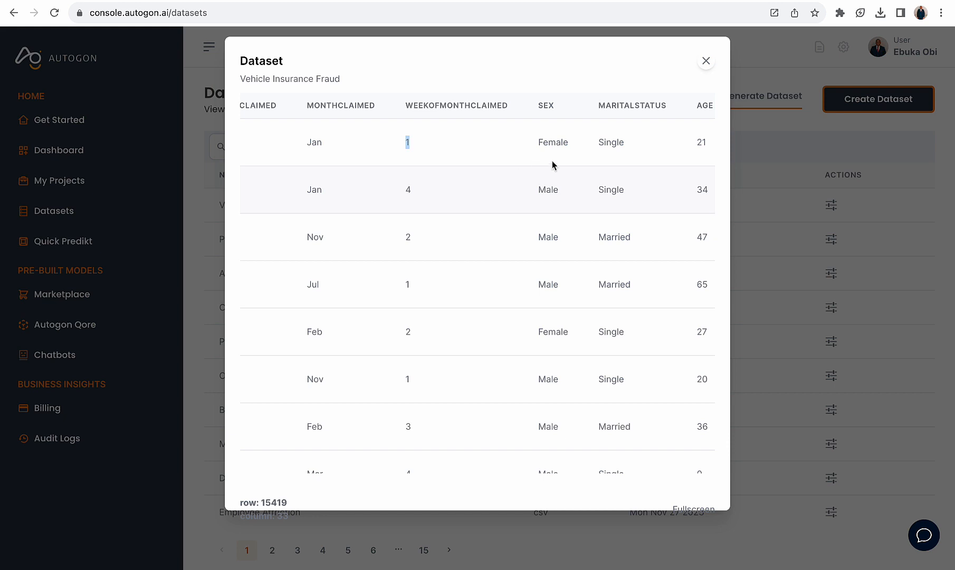
# Review the policyholder and vehicle columns from Sex and Age through Fault, PolicyType, VehicleCategory and VehiclePrice
pyautogui.hscroll(5, 593, 158)
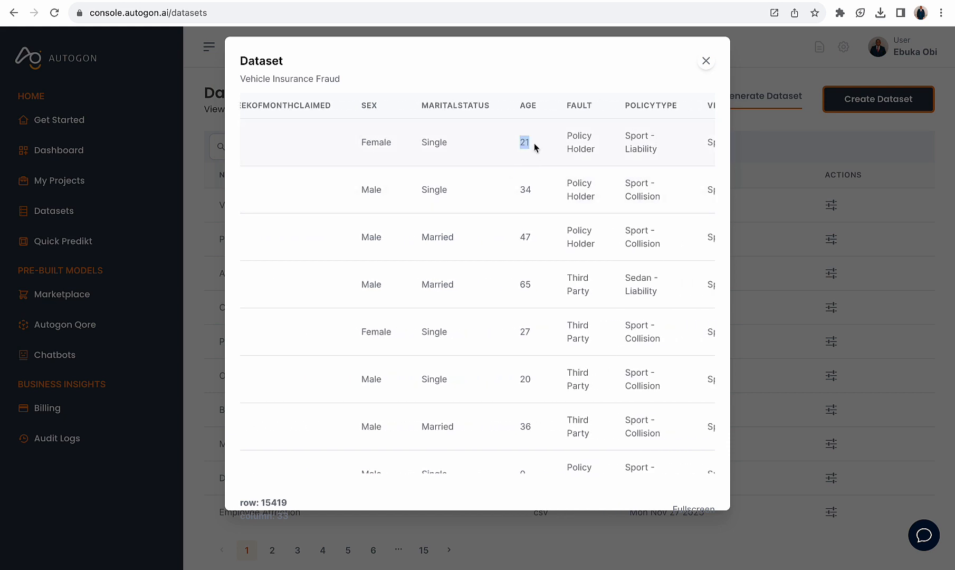
pyautogui.hscroll(3, 534, 144)
pyautogui.moveTo(404, 135); pyautogui.dragTo(454, 160)
pyautogui.hscroll(1, 457, 161)
pyautogui.click(441, 140)
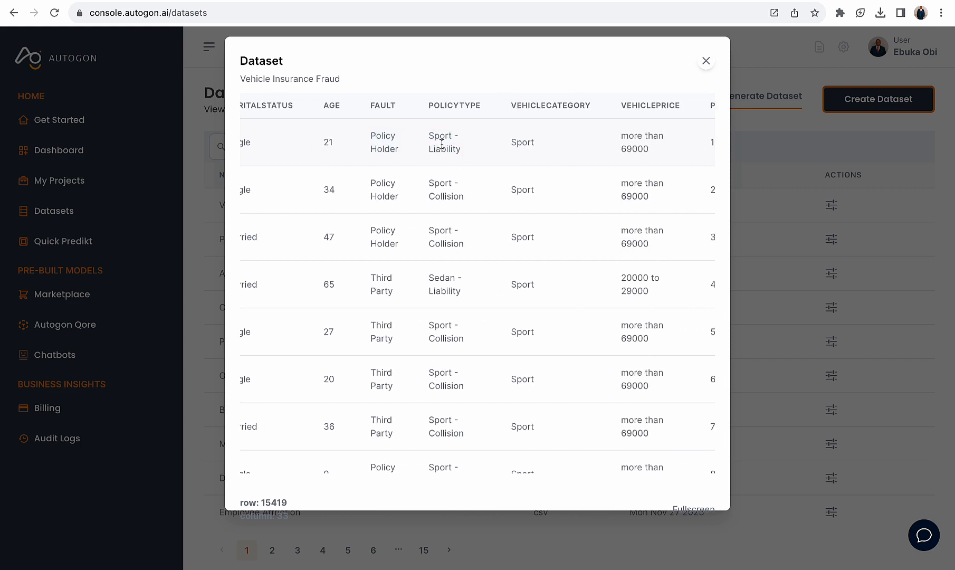
pyautogui.hscroll(4, 458, 156)
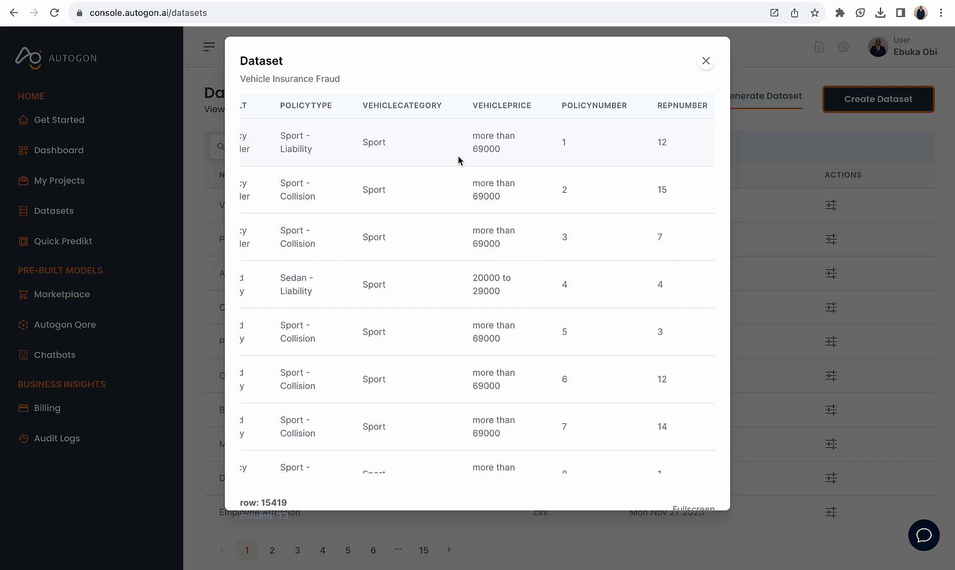
pyautogui.hscroll(1, 458, 156)
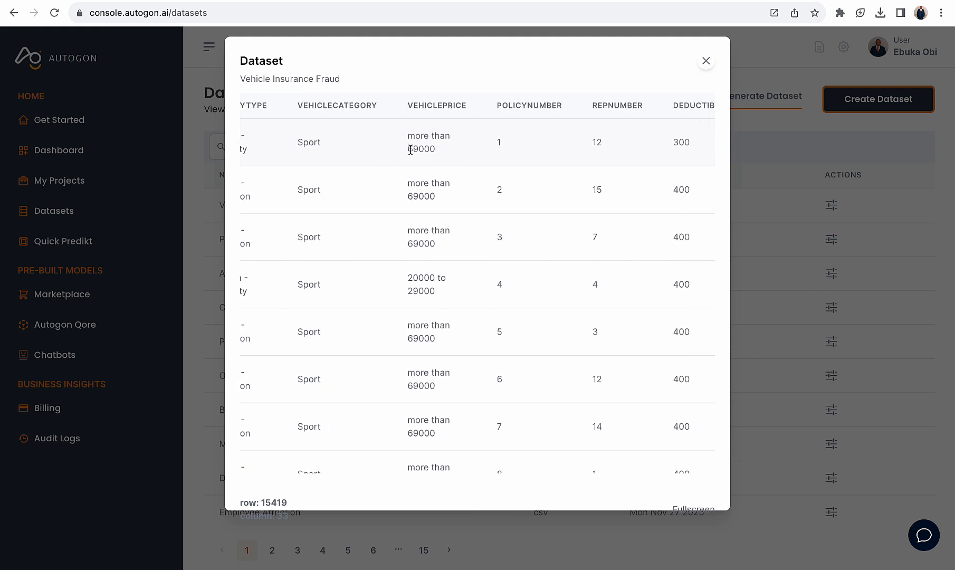
pyautogui.hscroll(4, 478, 180)
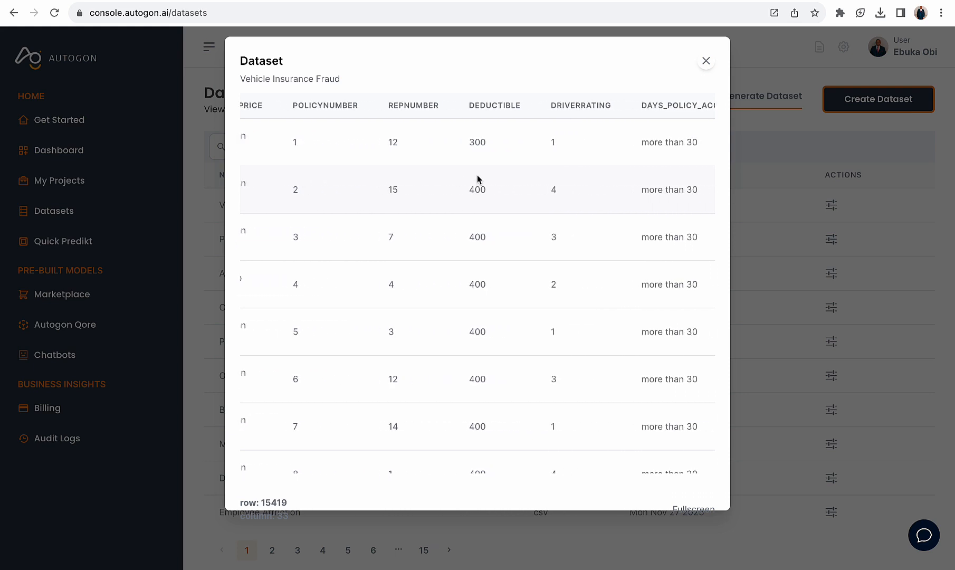
# Review the remaining columns from Deductible through the FraudFound_P target, check PoliceReportFiled, and close the dataset preview
pyautogui.hscroll(1, 477, 176)
pyautogui.hscroll(3, 478, 175)
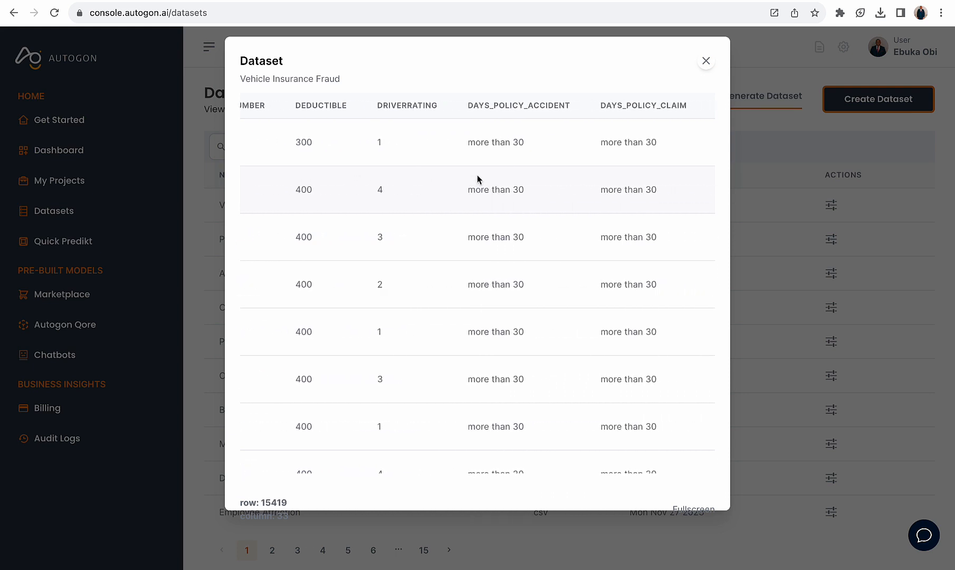
pyautogui.hscroll(10, 477, 178)
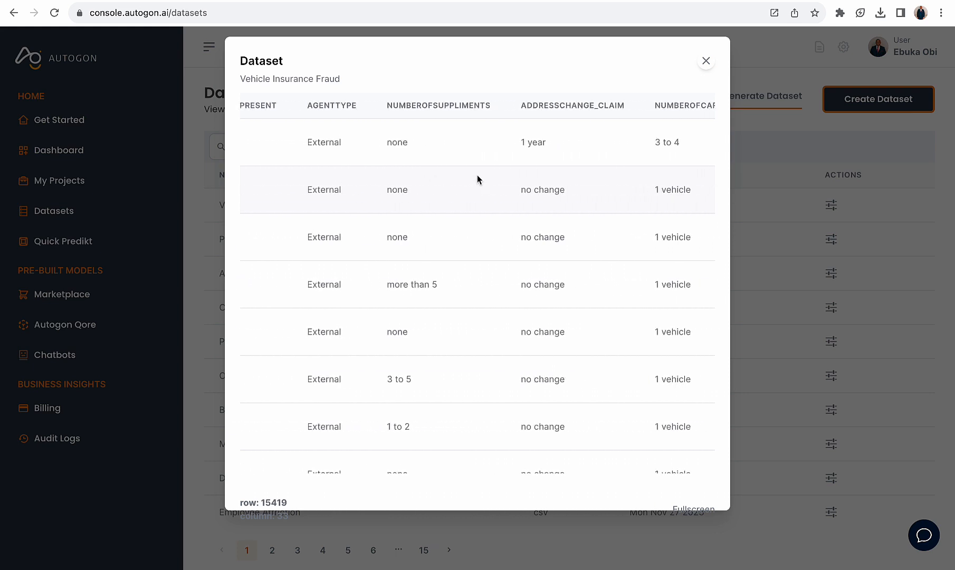
pyautogui.hscroll(5, 477, 176)
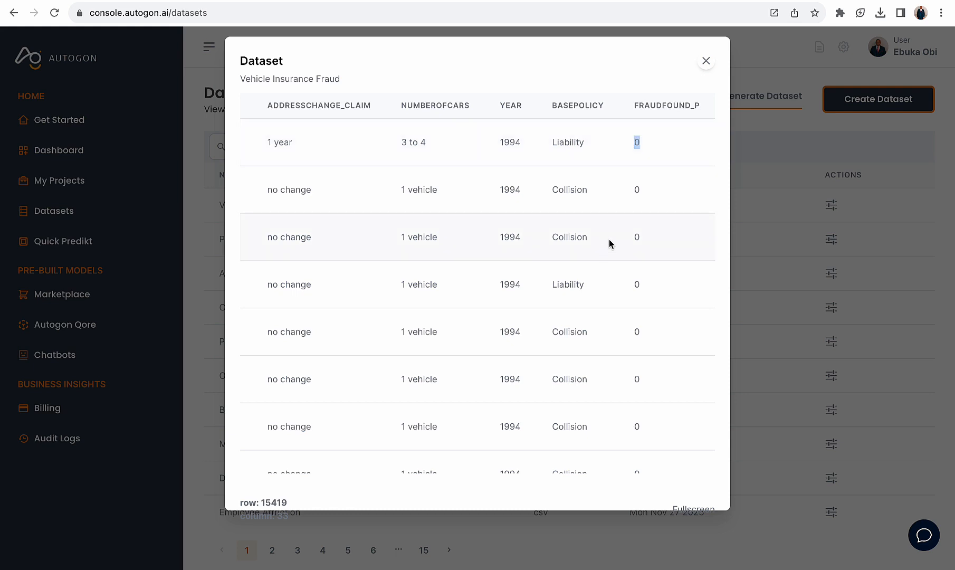
pyautogui.click(645, 144)
pyautogui.hscroll(-10, 492, 184)
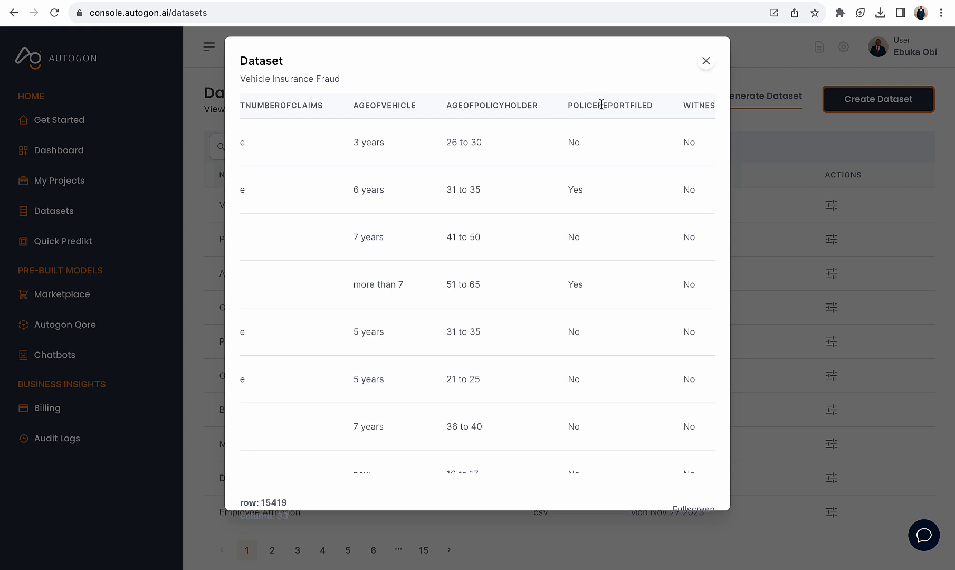
pyautogui.click(706, 62)
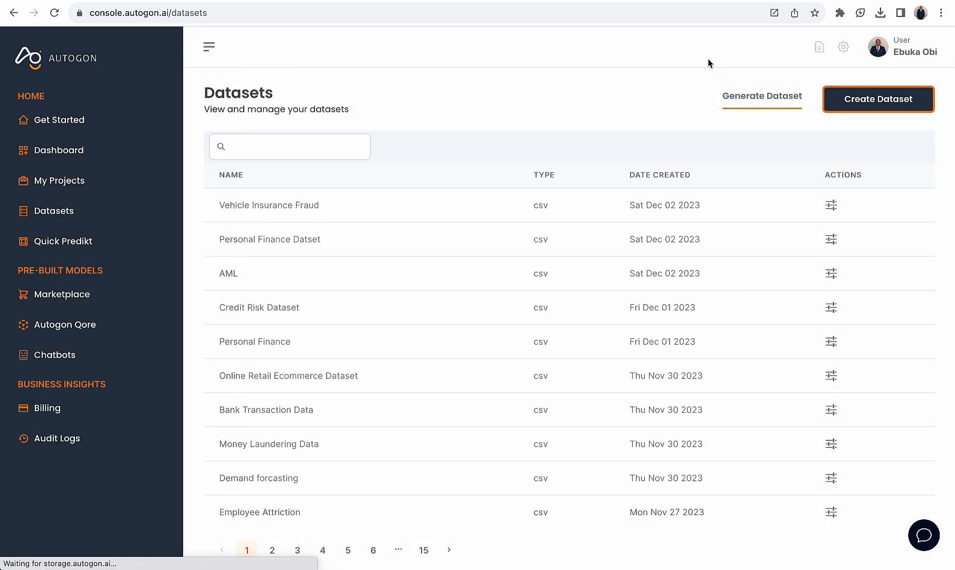
# Open the visualizations of the Vehicle Insurance Fraud dataset
pyautogui.click(833, 206)
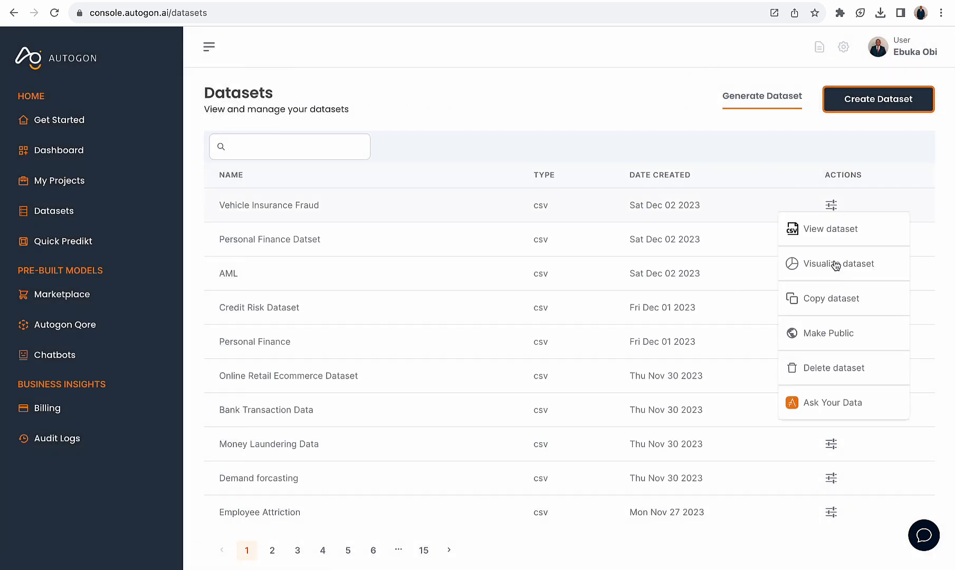
pyautogui.click(834, 264)
pyautogui.click(834, 205)
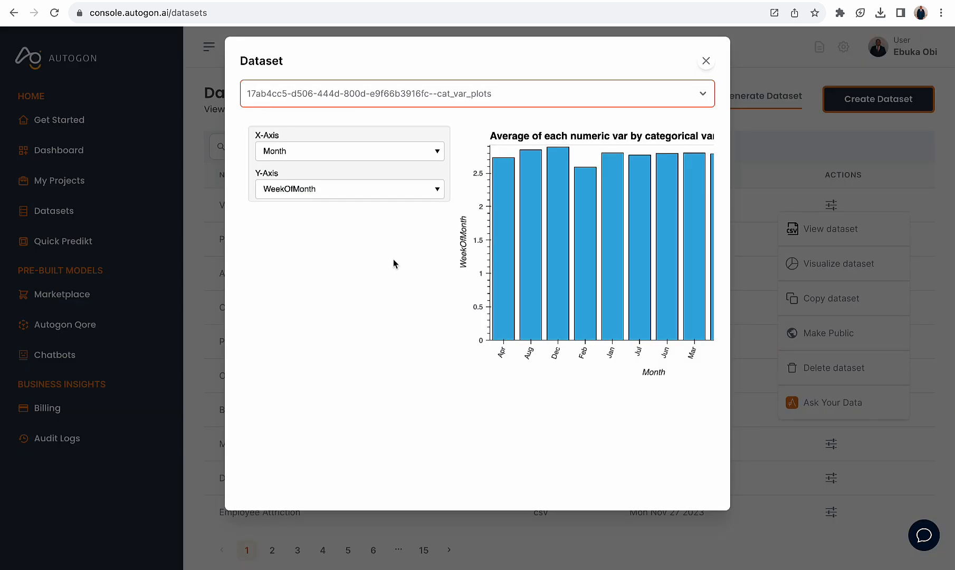
# Show the timeseries_plots visualization with Age on the Y-axis against Year and inspect the chart
pyautogui.click(463, 89)
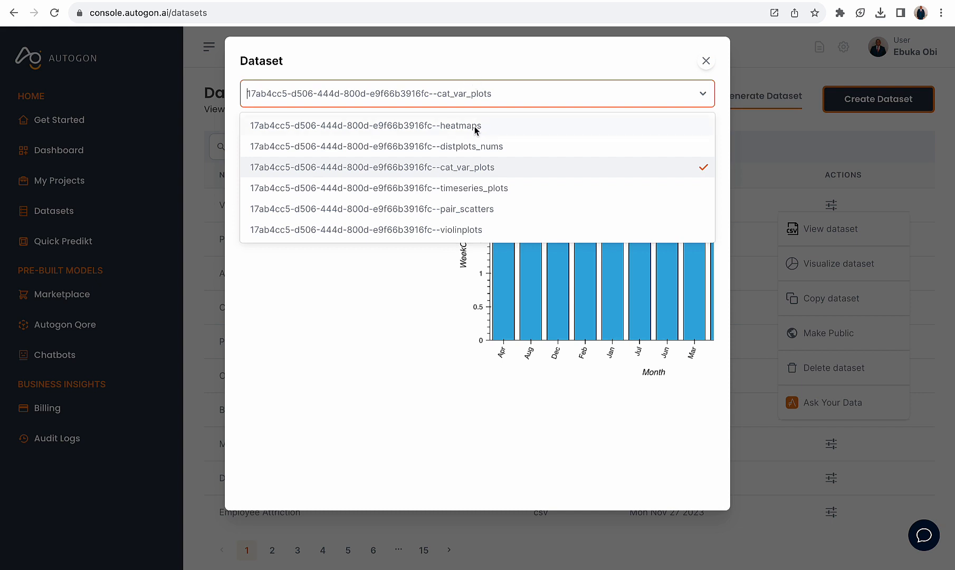
pyautogui.click(470, 190)
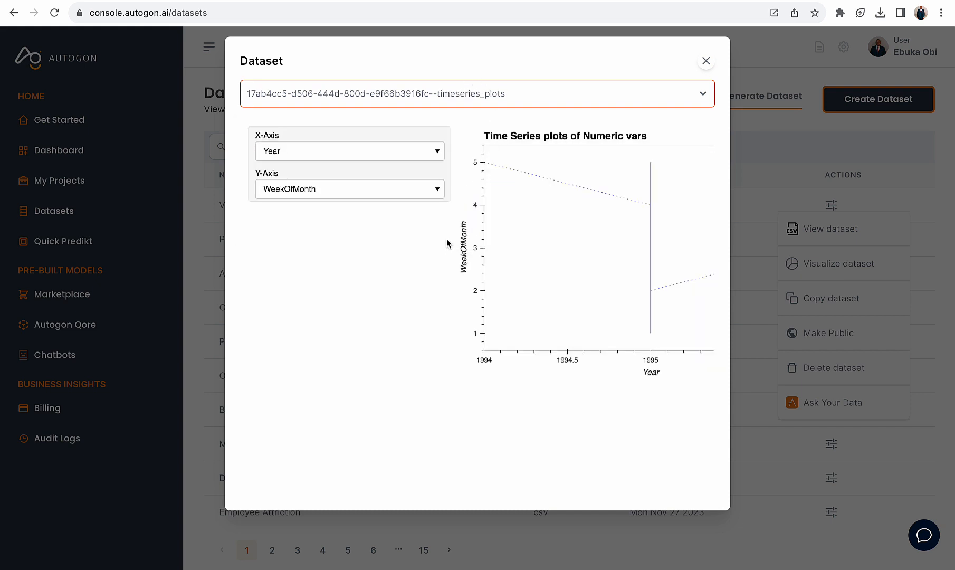
pyautogui.click(399, 154)
pyautogui.click(381, 204)
pyautogui.click(383, 192)
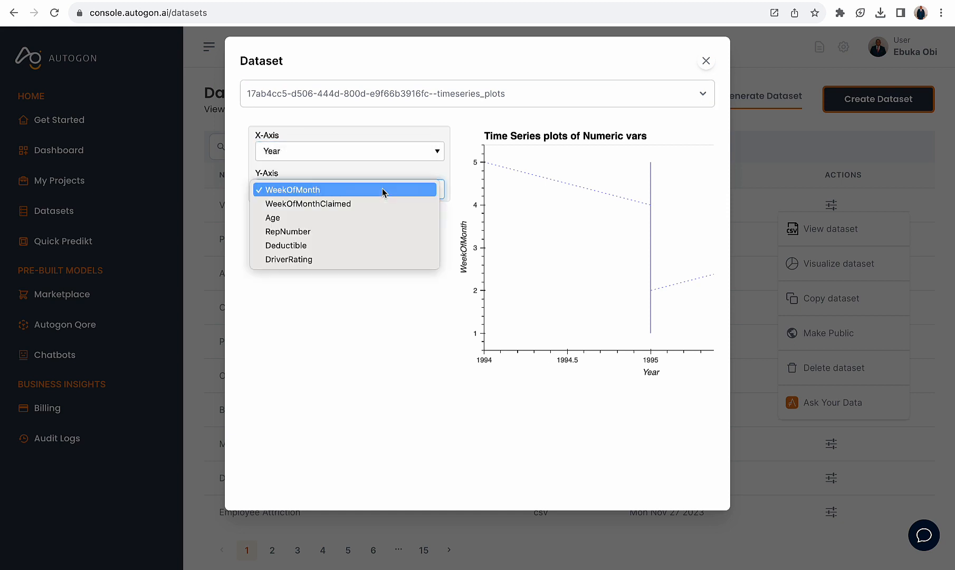
pyautogui.click(378, 324)
pyautogui.click(399, 186)
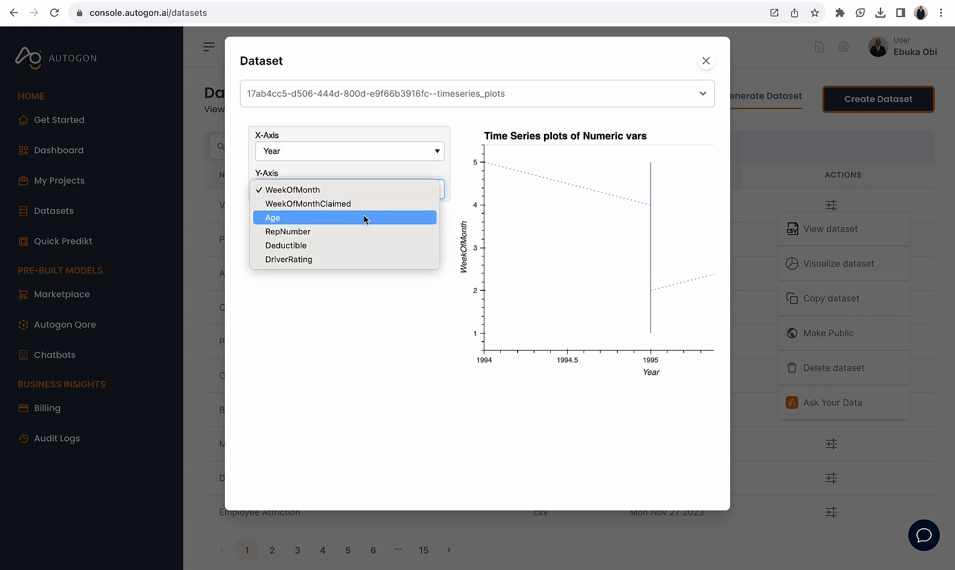
pyautogui.click(366, 218)
pyautogui.hscroll(2, 426, 272)
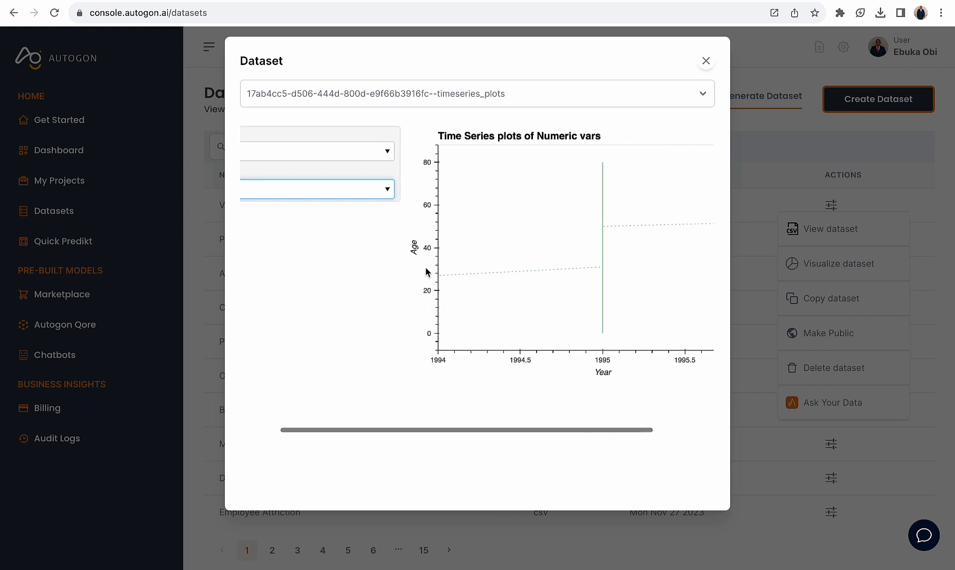
pyautogui.hscroll(2, 426, 272)
pyautogui.hscroll(-3, 426, 272)
# Switch back to the cat_var_plots visualization and examine the average WeekOfMonth bars across all months
pyautogui.click(452, 99)
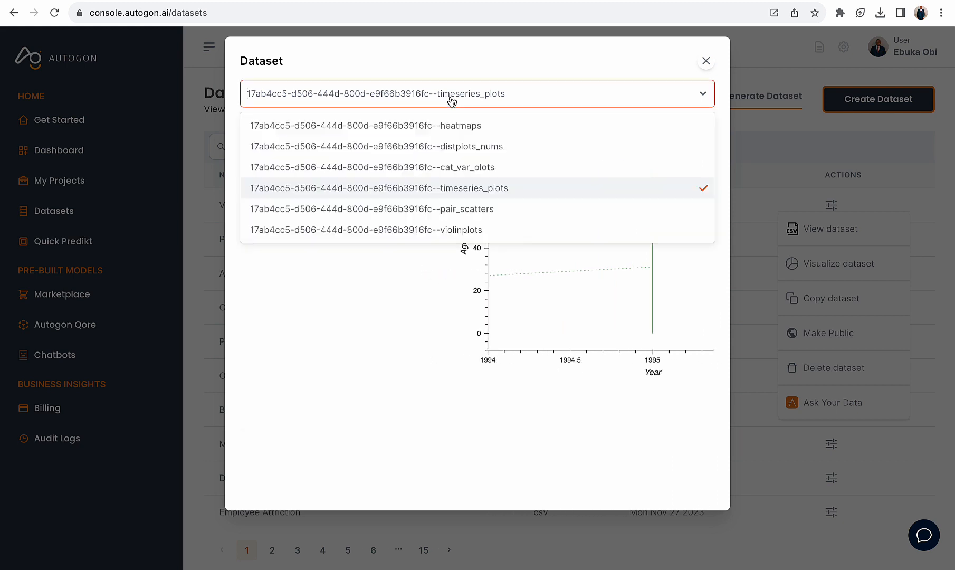
pyautogui.click(440, 168)
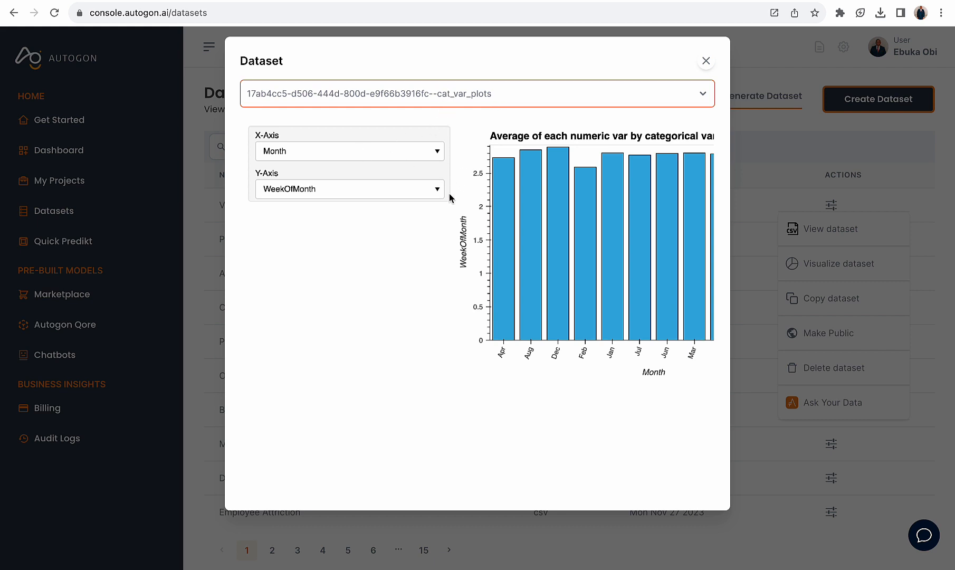
pyautogui.hscroll(4, 450, 198)
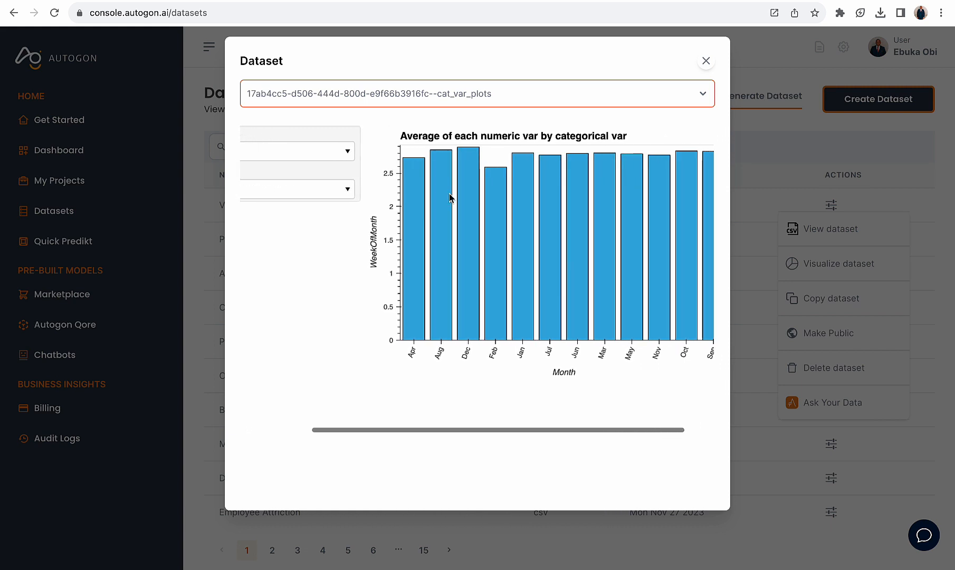
pyautogui.hscroll(1, 450, 198)
pyautogui.hscroll(-1, 450, 198)
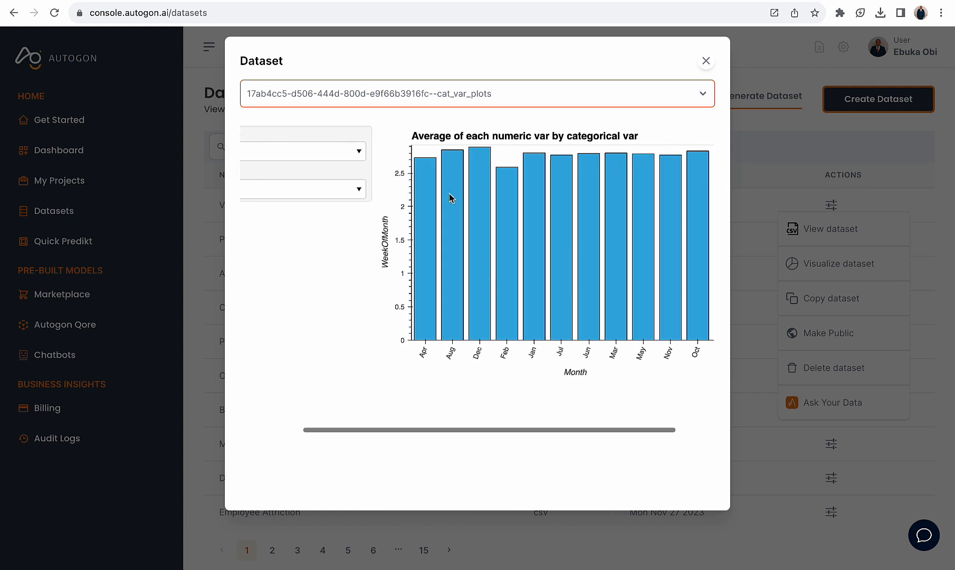
pyautogui.hscroll(-2, 450, 198)
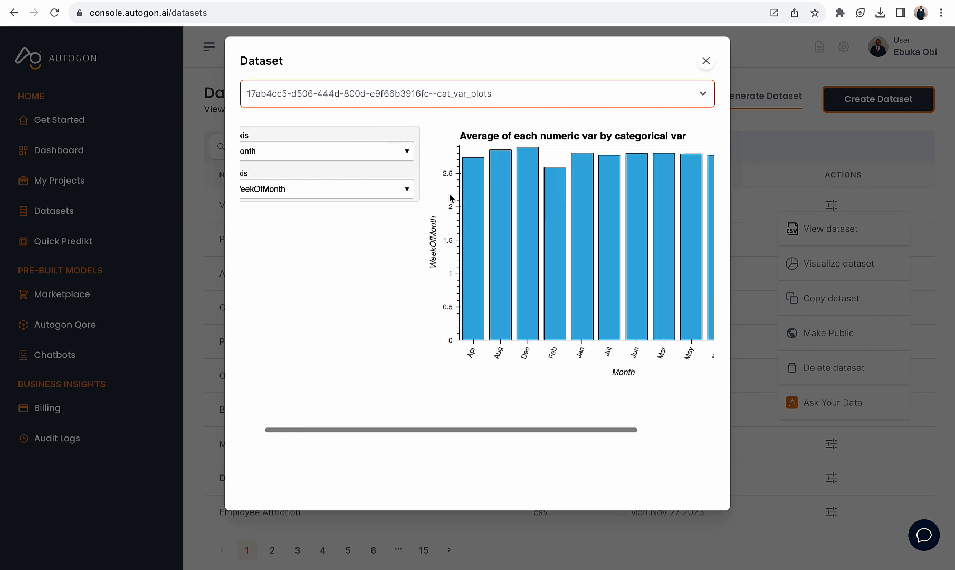
pyautogui.hscroll(5, 450, 197)
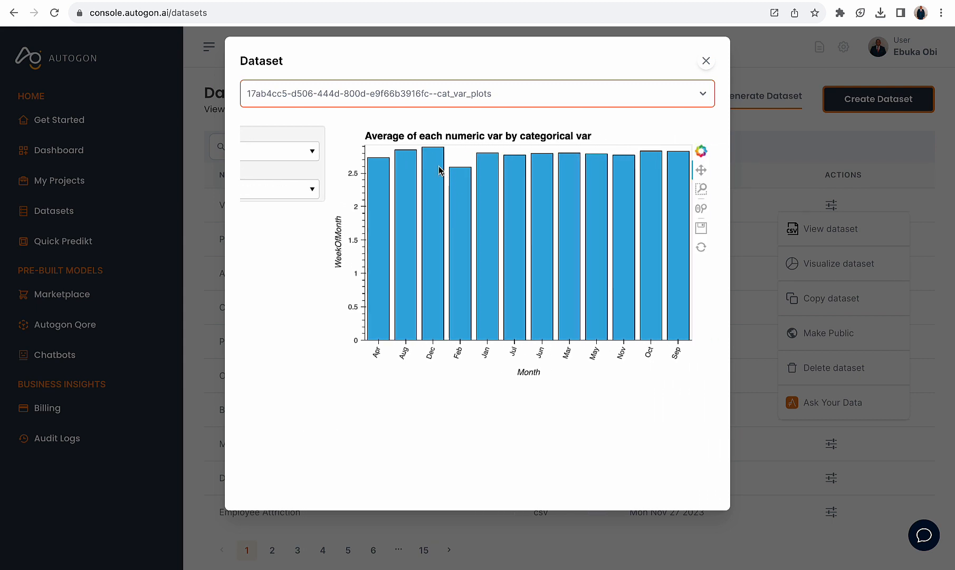
pyautogui.scroll(-1, 497, 253)
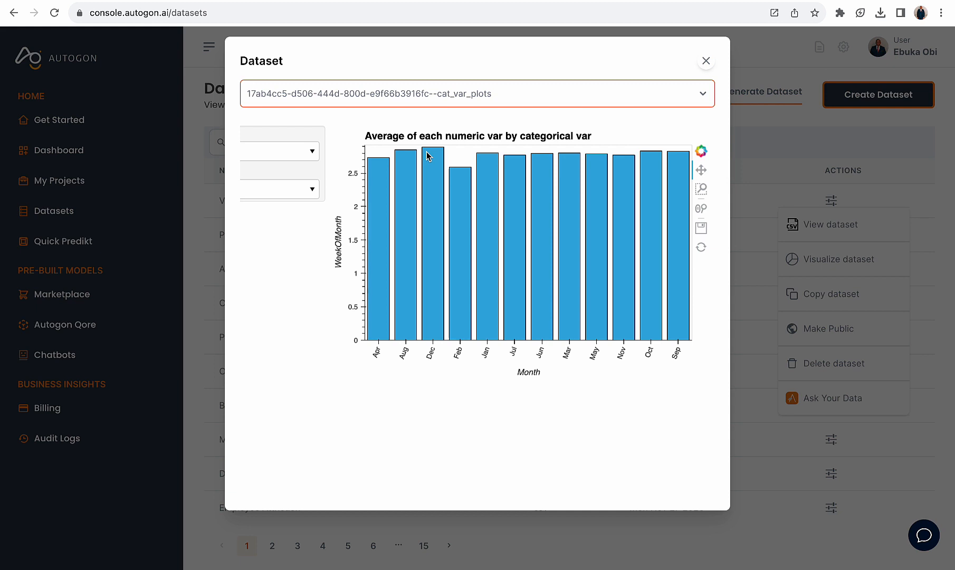
pyautogui.hscroll(-5, 453, 214)
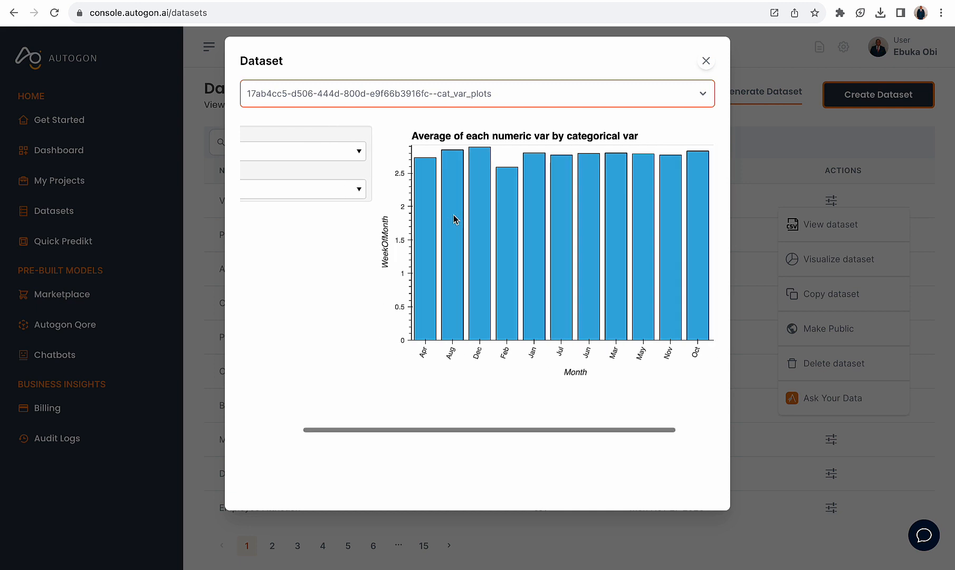
# Plot the average Age for each Month in the cat_var_plots chart
pyautogui.click(368, 151)
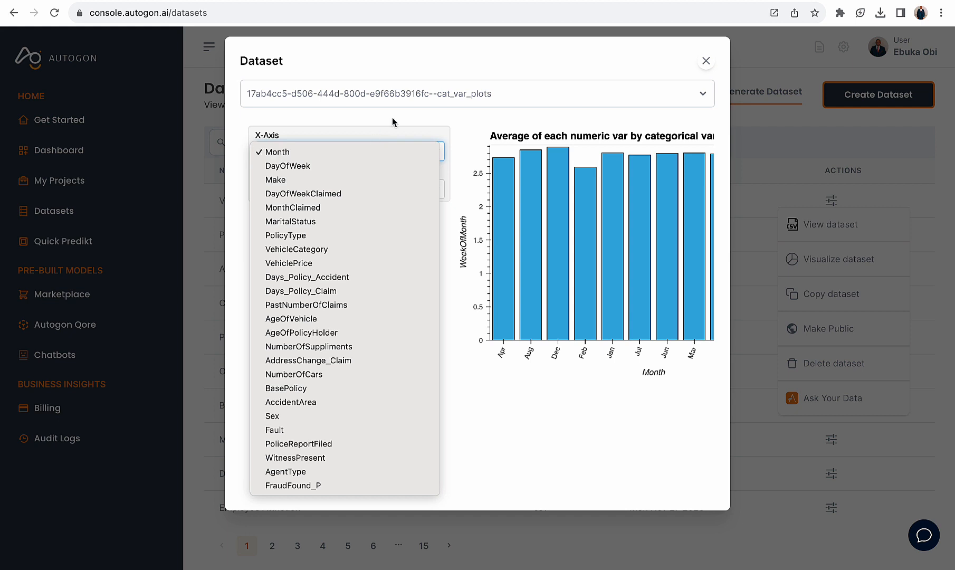
pyautogui.click(410, 110)
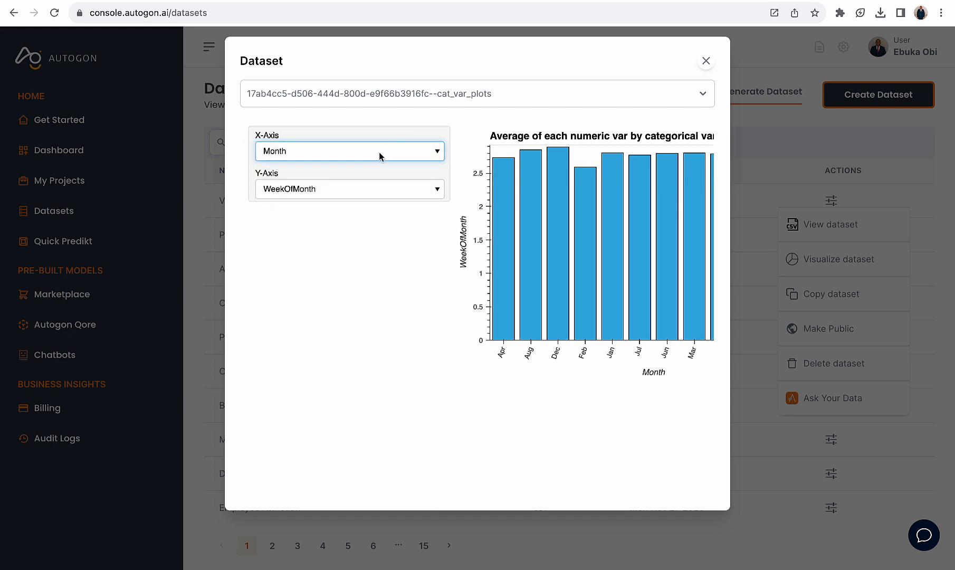
pyautogui.click(369, 190)
pyautogui.click(343, 217)
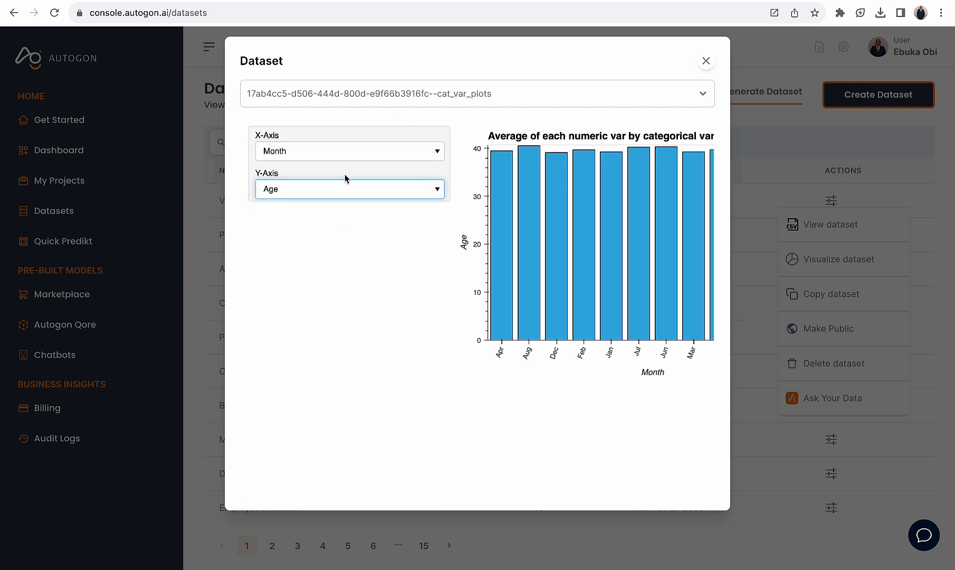
# Set the chart's X-axis to Sex and compare the average Age bars for Female and Male
pyautogui.click(362, 151)
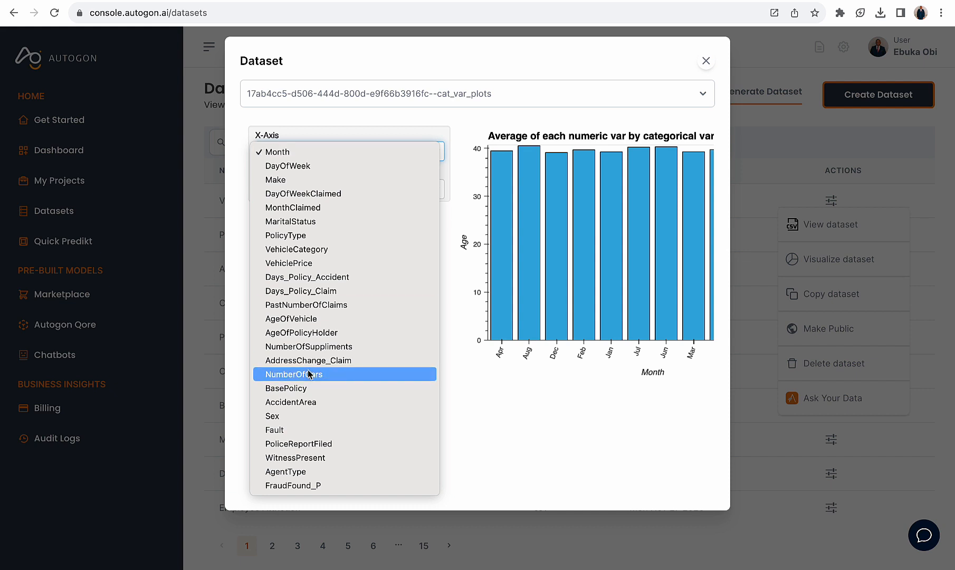
pyautogui.click(290, 417)
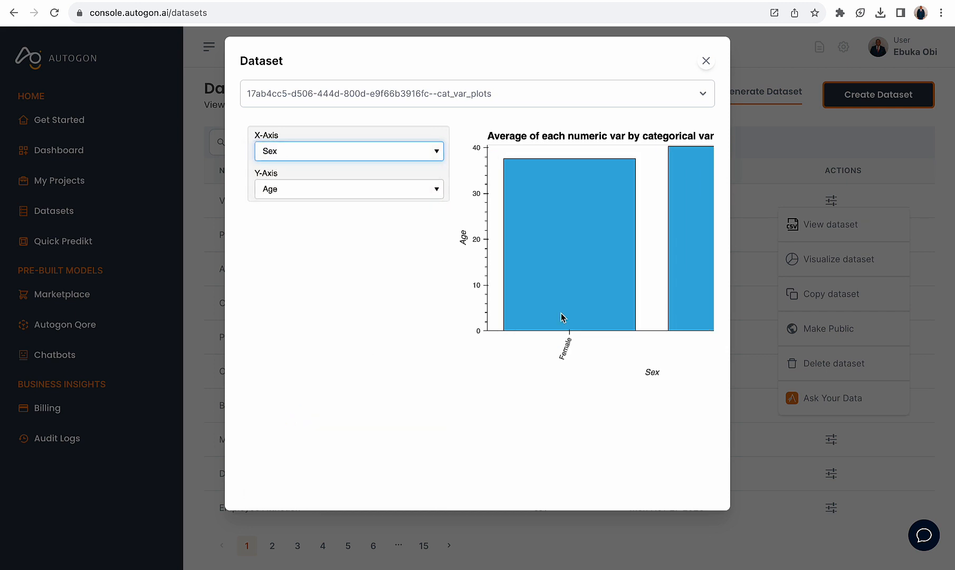
pyautogui.hscroll(2, 561, 314)
pyautogui.hscroll(2, 561, 315)
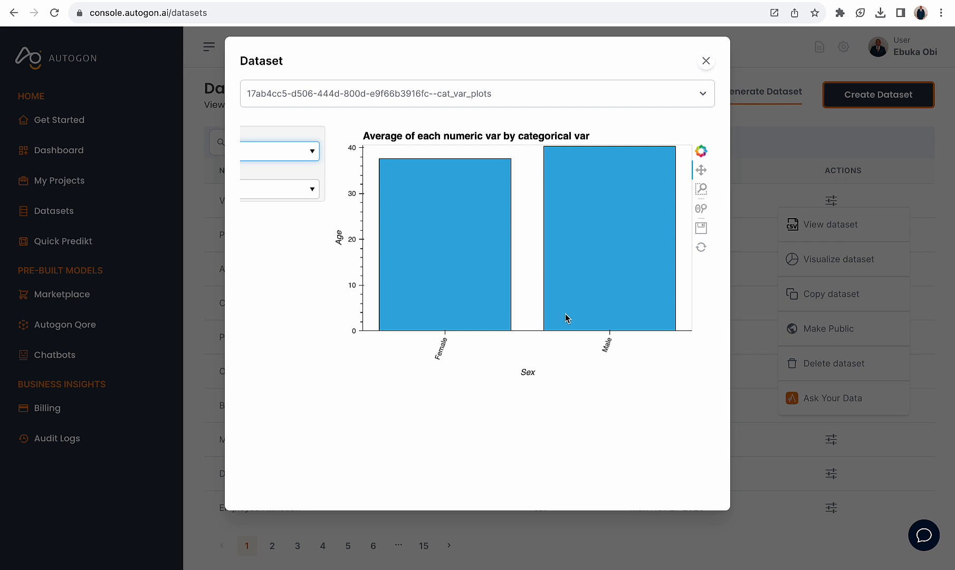
pyautogui.hscroll(-3, 357, 231)
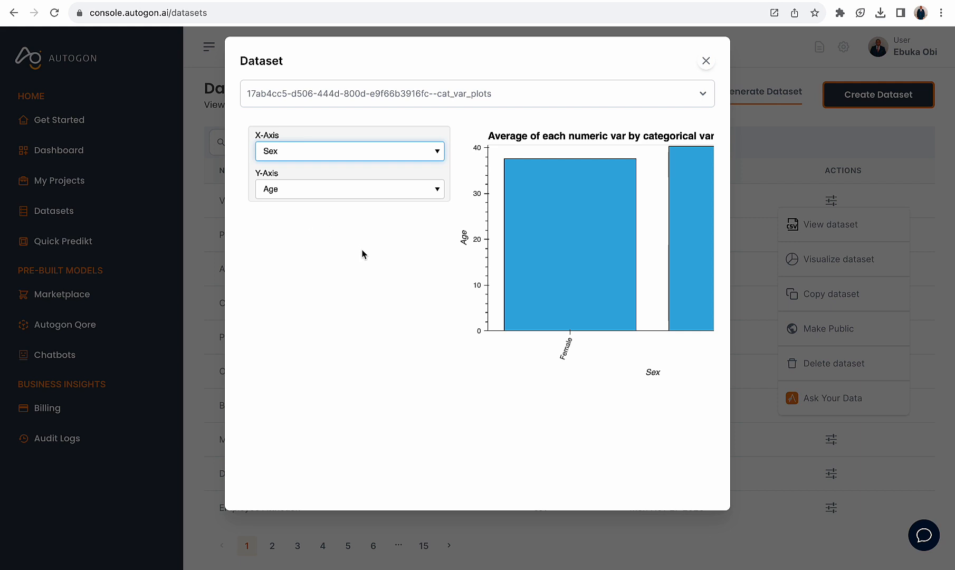
pyautogui.hscroll(1, 363, 255)
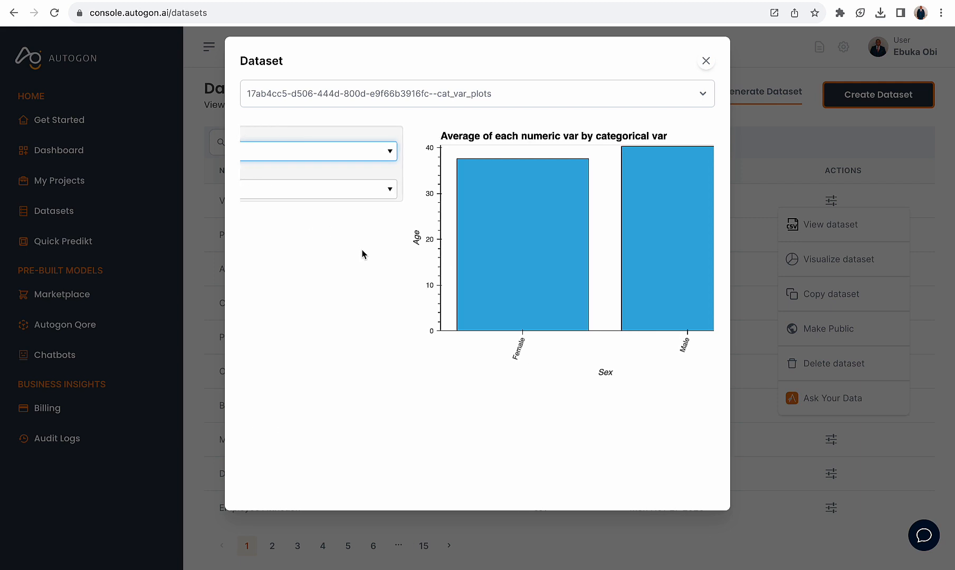
pyautogui.hscroll(-2, 362, 255)
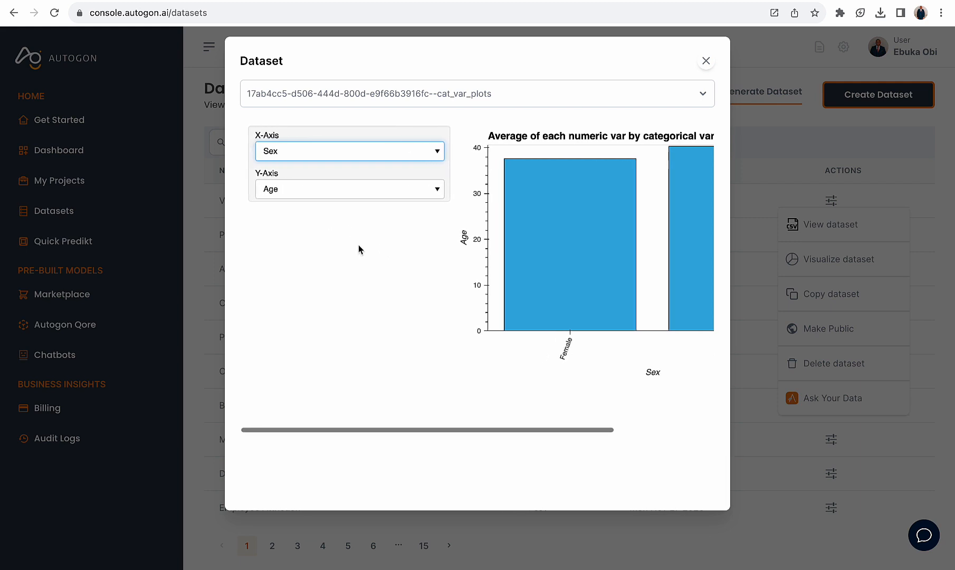
# Set the chart's X-axis to VehicleCategory and compare the average Age across Sedan, Sport and Utility
pyautogui.click(334, 151)
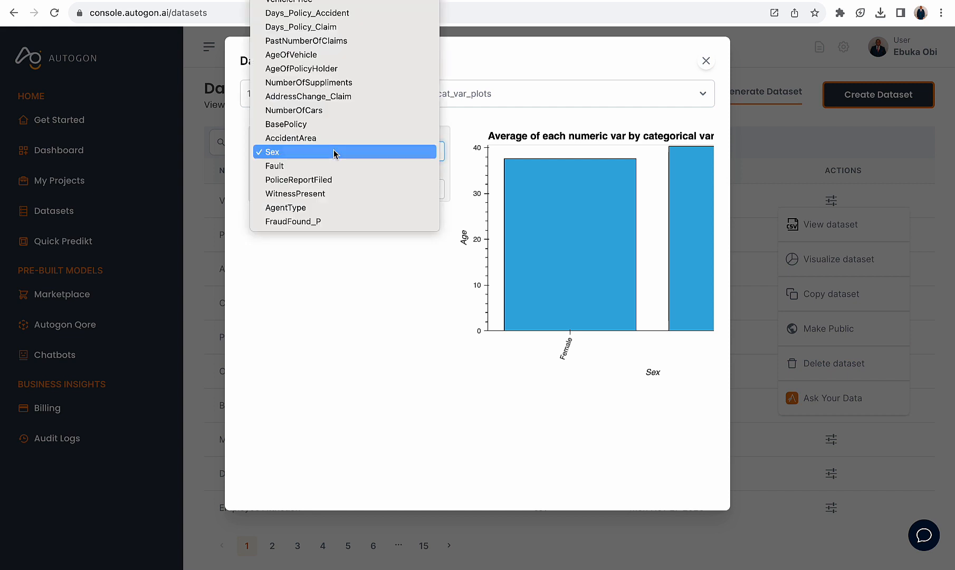
pyautogui.click(321, 335)
pyautogui.click(307, 151)
pyautogui.scroll(3, 308, 132)
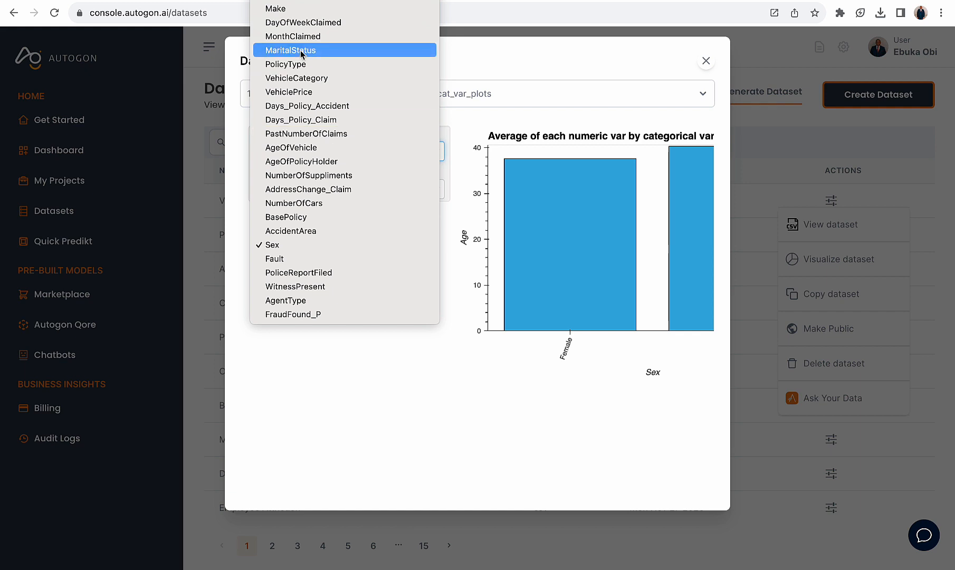
pyautogui.click(298, 80)
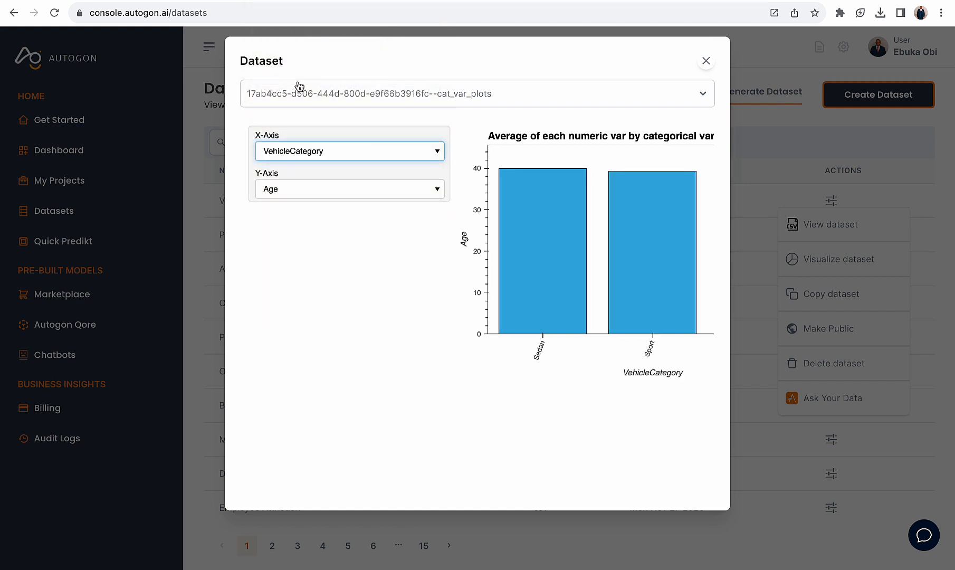
pyautogui.hscroll(5, 466, 306)
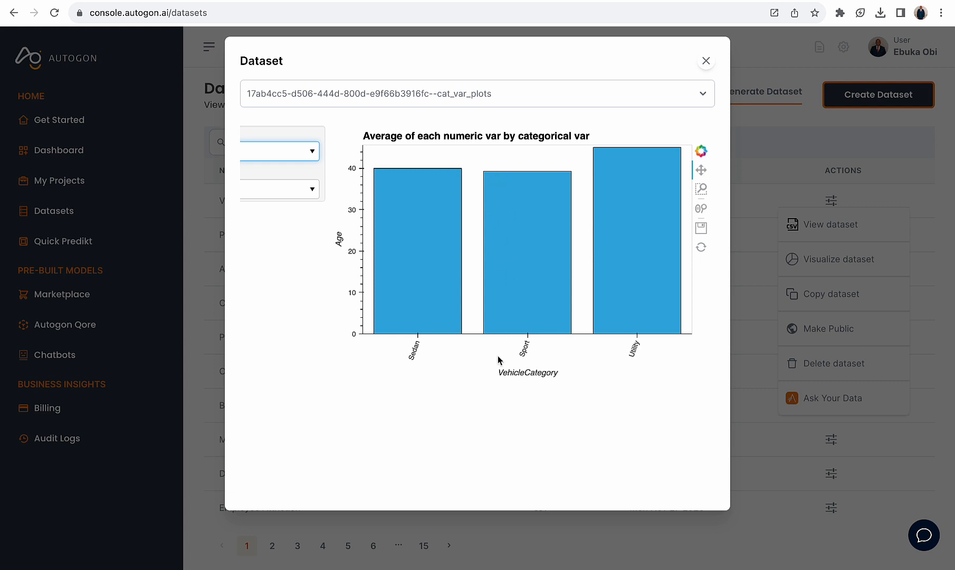
pyautogui.hscroll(-5, 559, 290)
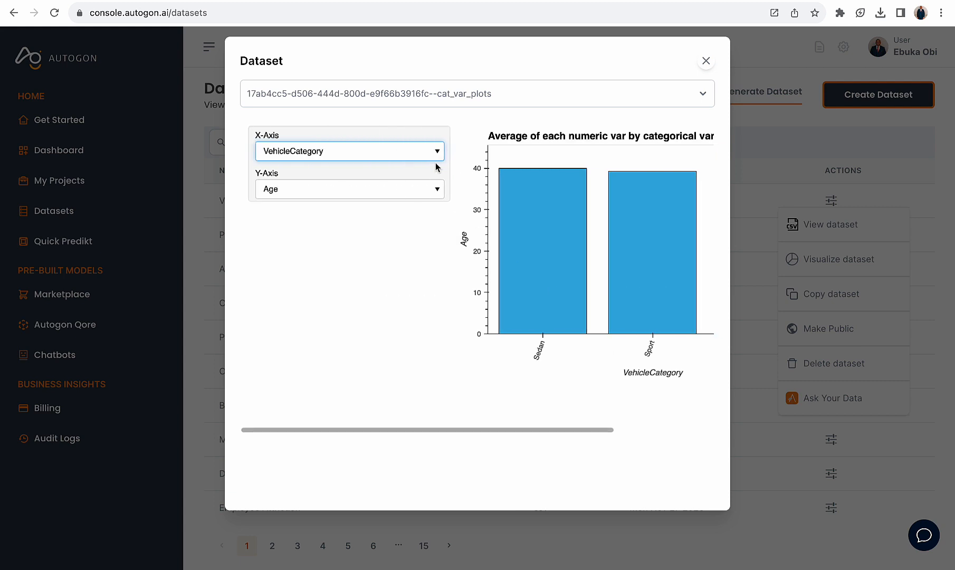
# Set the chart's X-axis to NumberOfCars and examine the average Age bars from 1 vehicle to more than 8
pyautogui.click(416, 151)
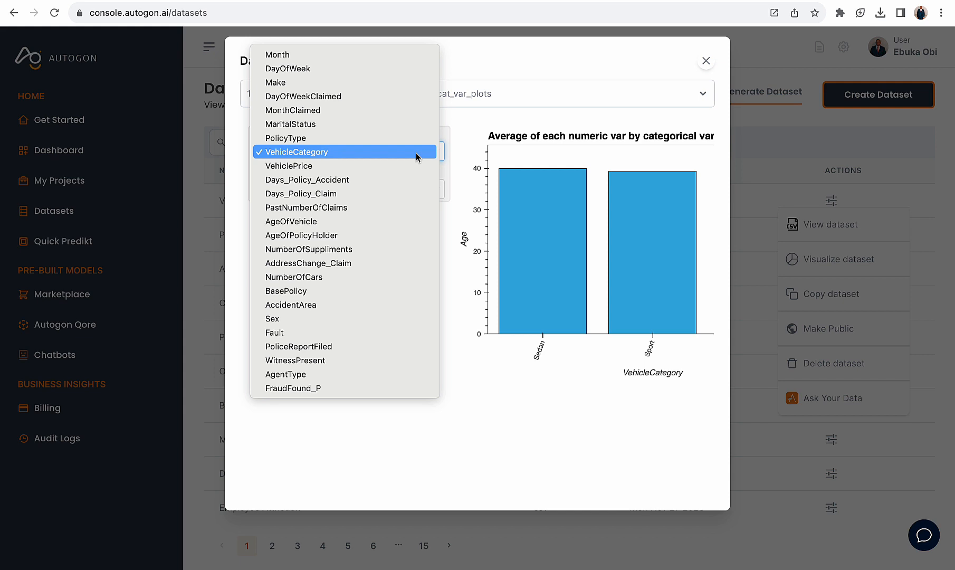
pyautogui.click(331, 277)
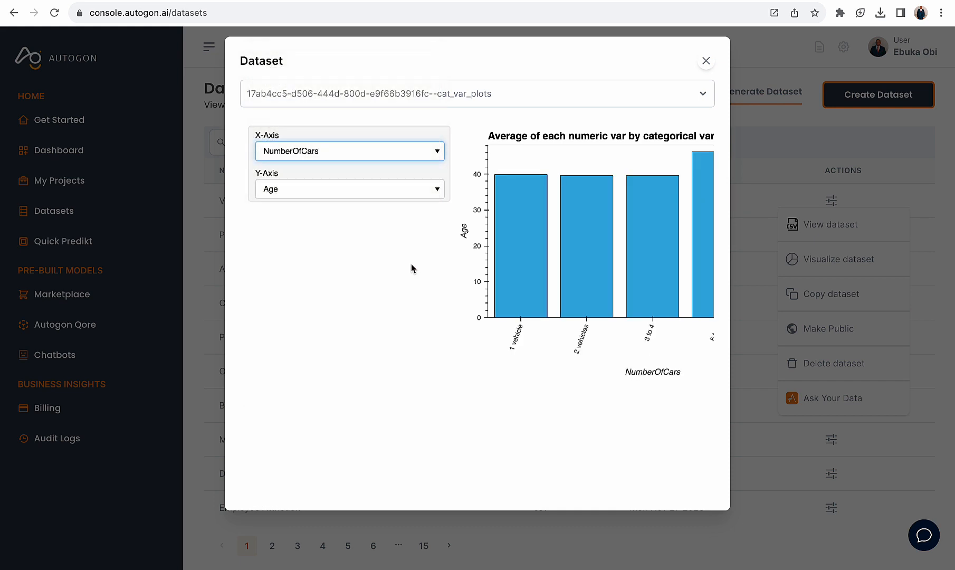
pyautogui.hscroll(3, 411, 264)
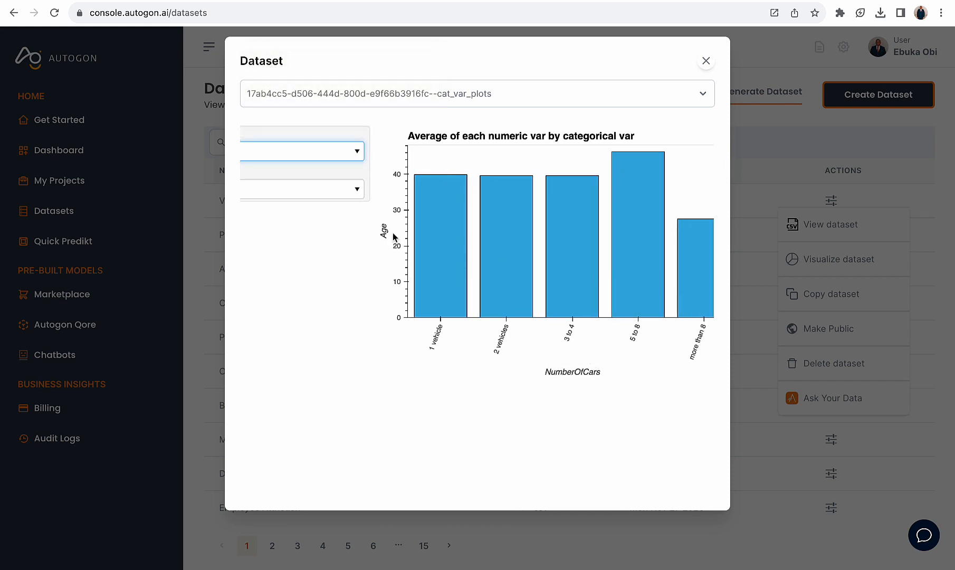
pyautogui.hscroll(2, 627, 267)
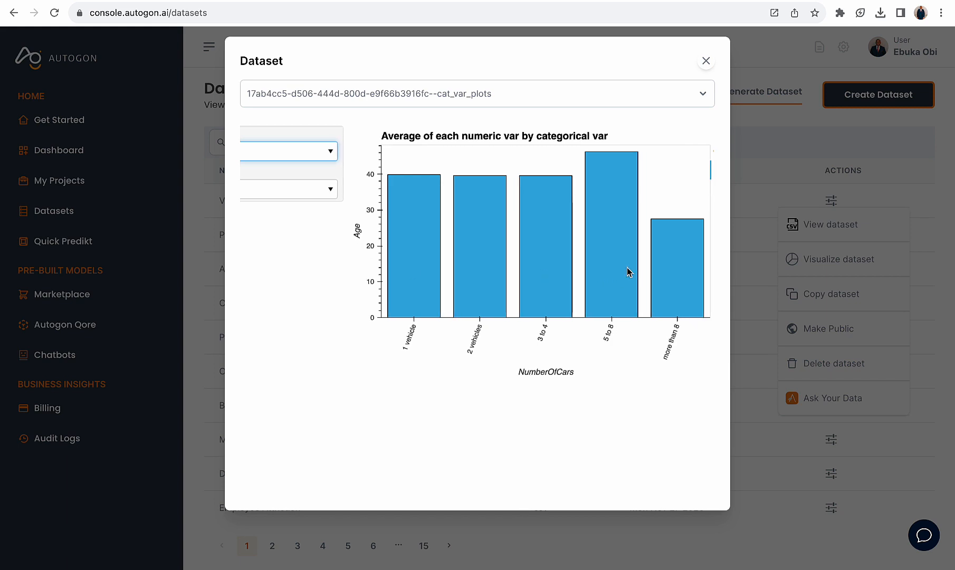
pyautogui.hscroll(2, 627, 267)
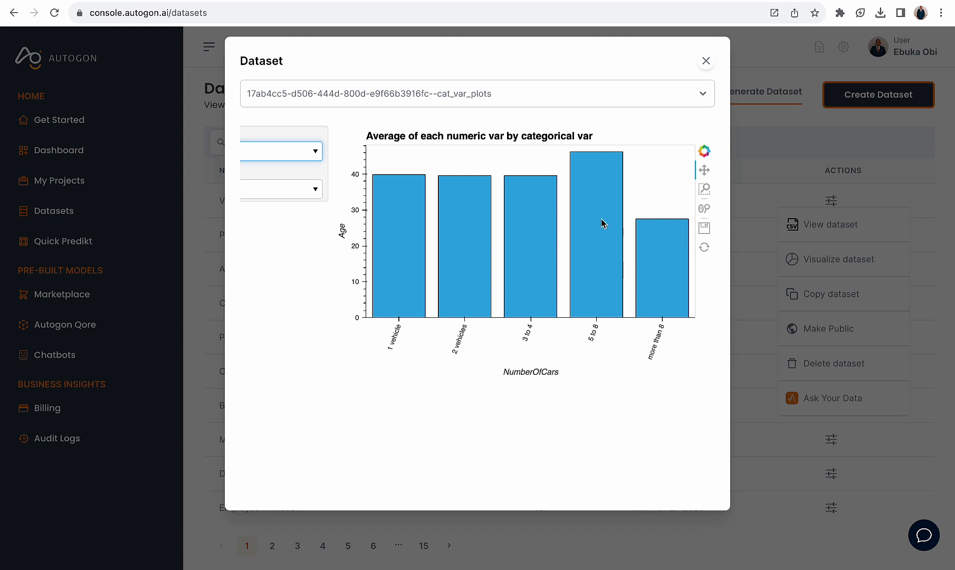
pyautogui.hscroll(-5, 601, 219)
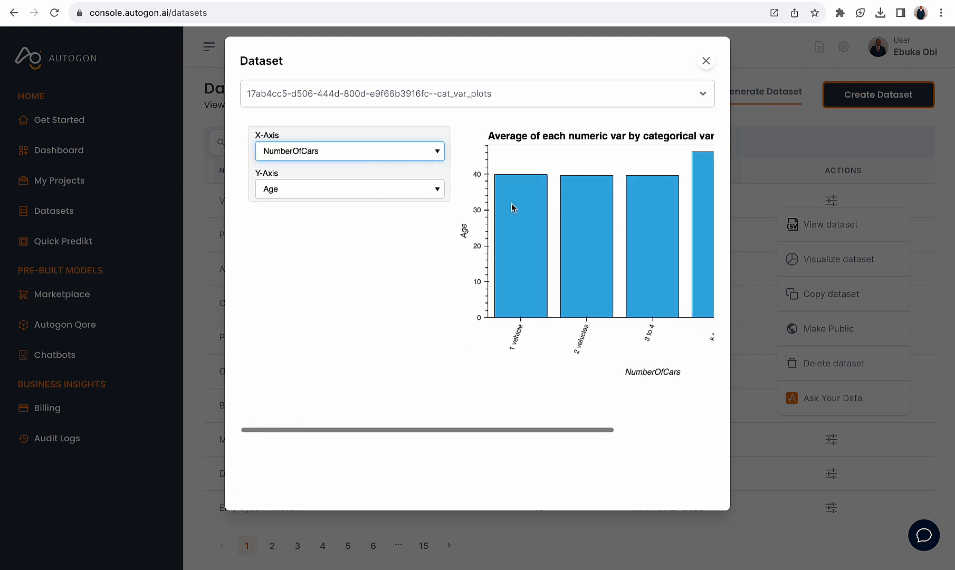
# Set the chart's X-axis to AgeOfVehicle and examine the average Age for every vehicle age group
pyautogui.click(372, 142)
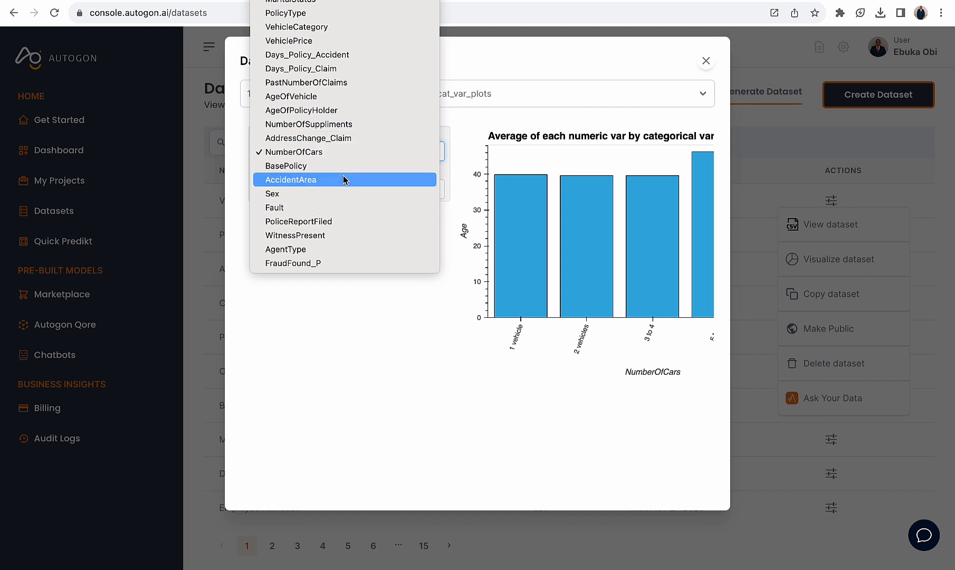
pyautogui.scroll(2, 343, 180)
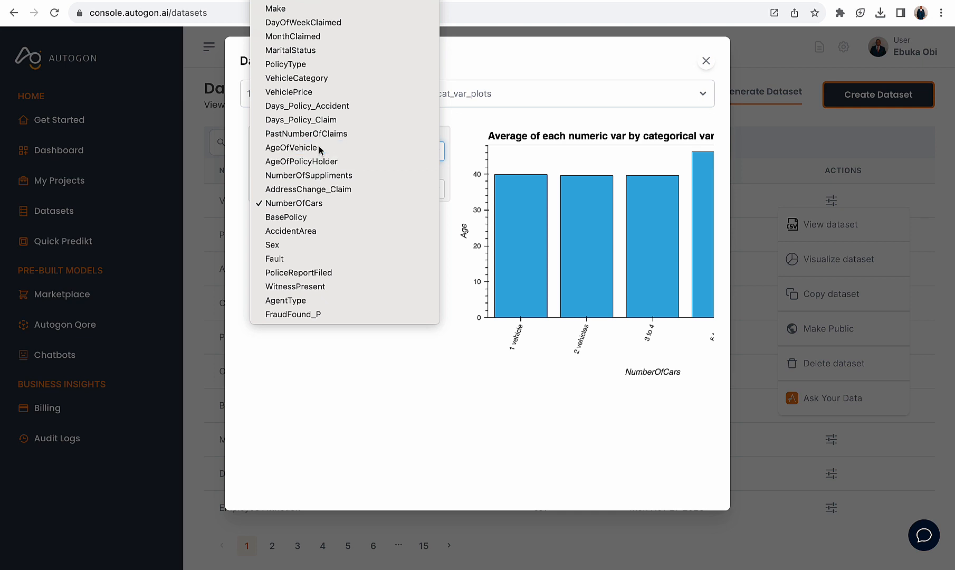
pyautogui.click(291, 147)
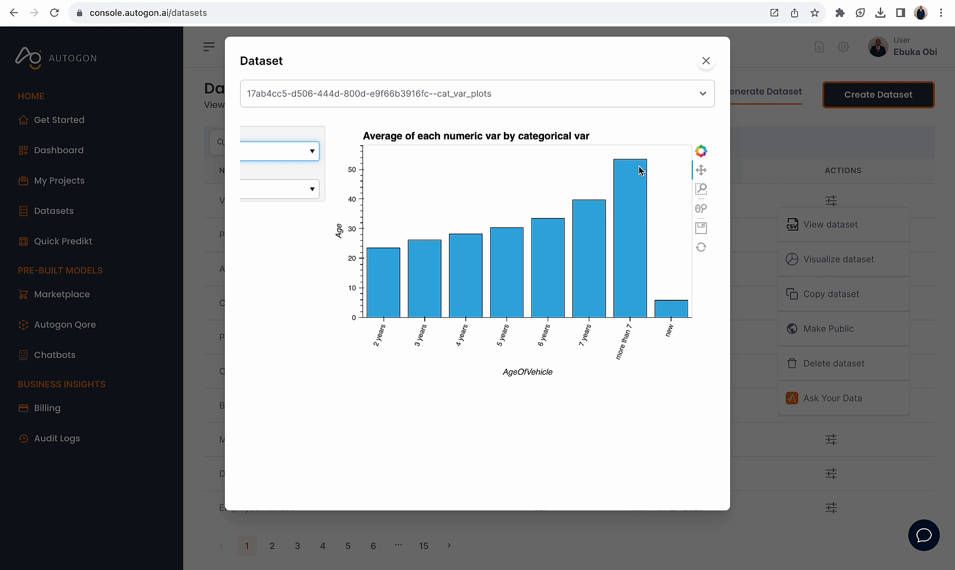
pyautogui.hscroll(-5, 468, 186)
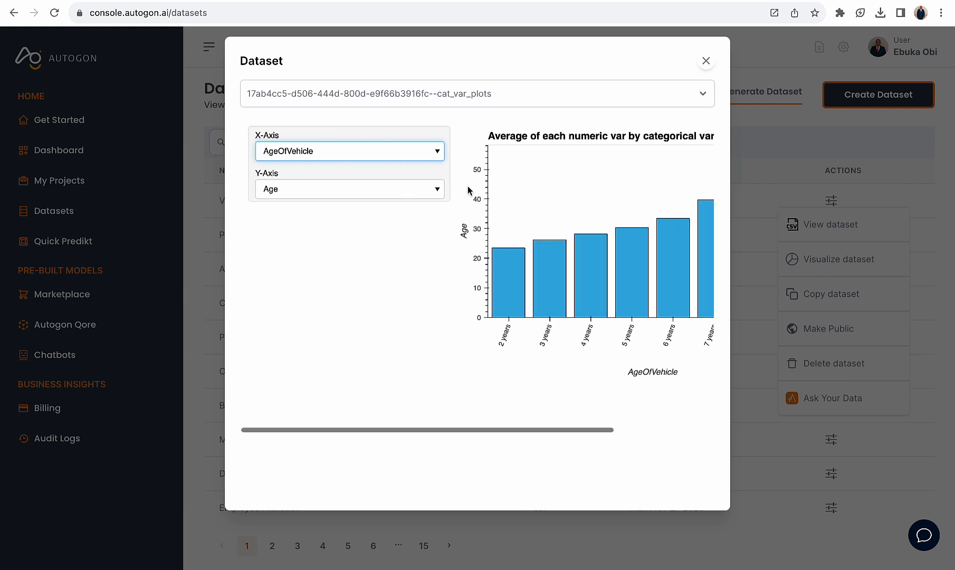
# Set the chart's X-axis to FraudFound_P and compare the average Age of the 0 and 1 classes
pyautogui.click(352, 150)
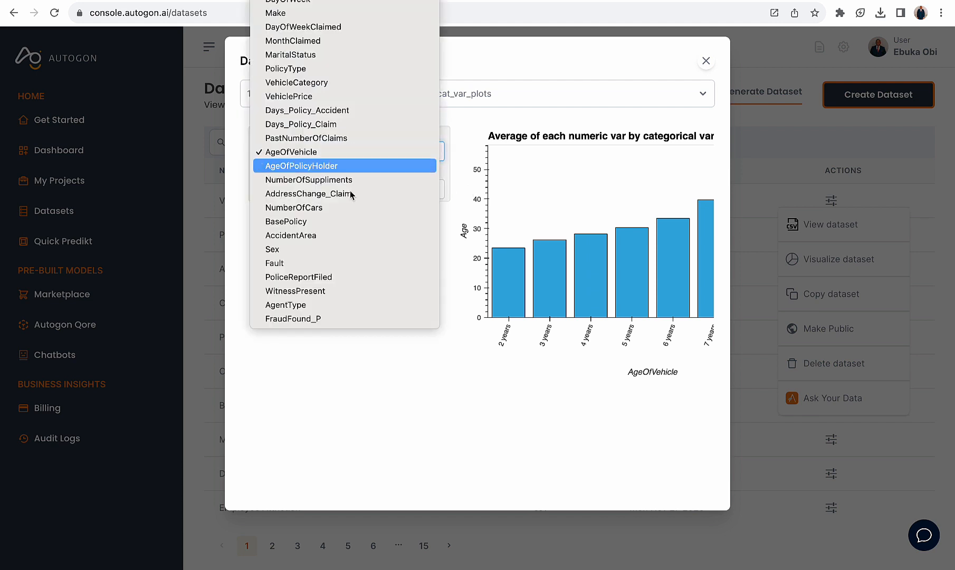
pyautogui.click(384, 318)
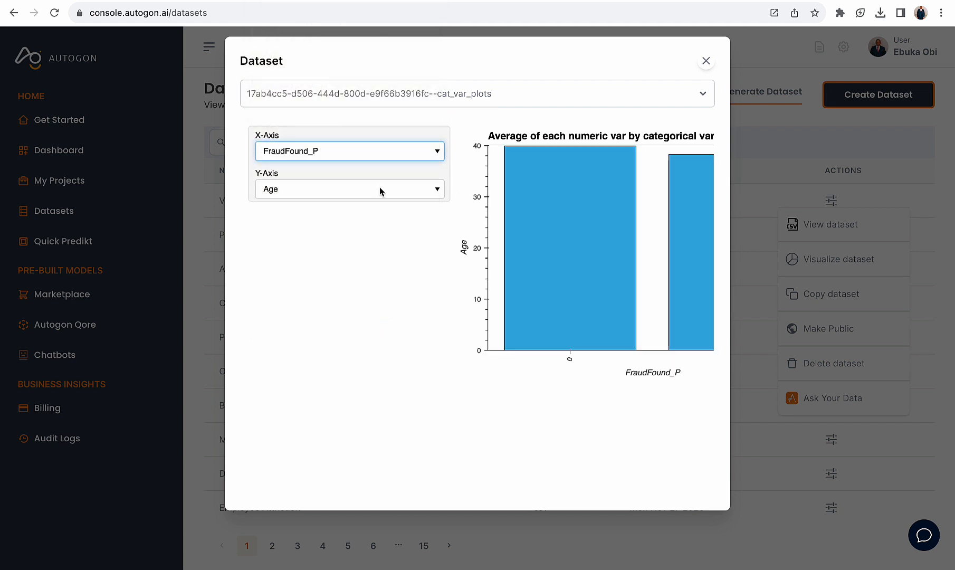
pyautogui.hscroll(3, 538, 211)
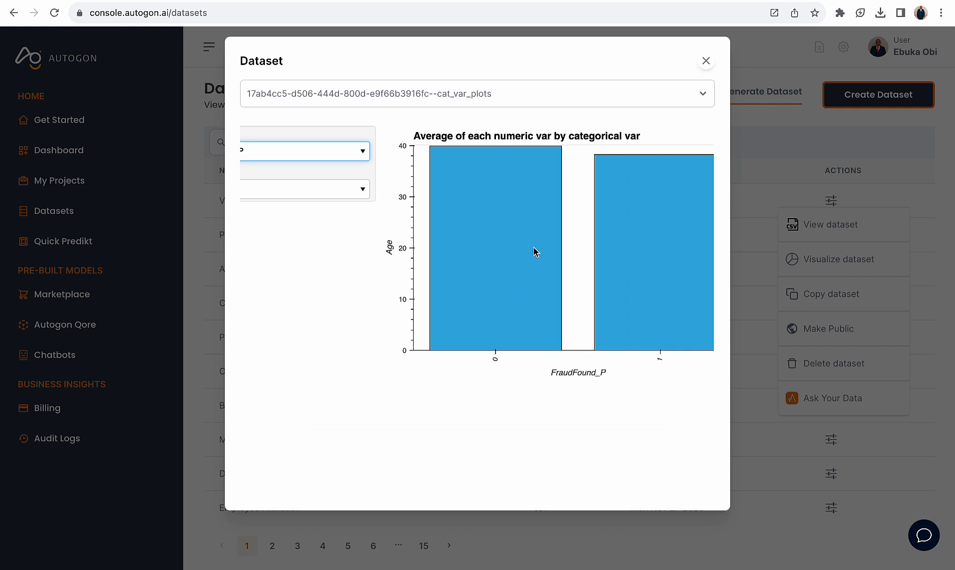
pyautogui.hscroll(-3, 535, 251)
pyautogui.click(409, 190)
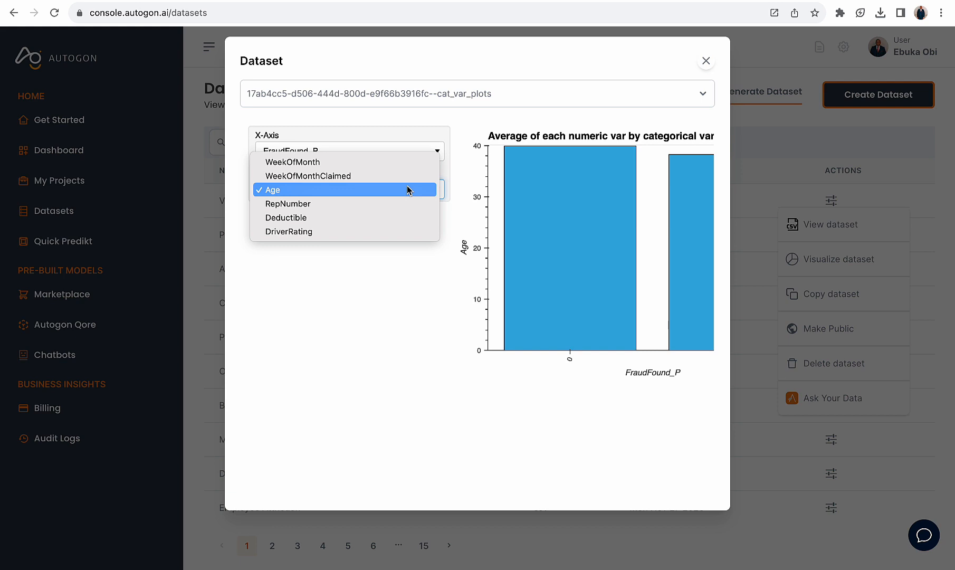
pyautogui.click(459, 355)
pyautogui.hscroll(3, 460, 355)
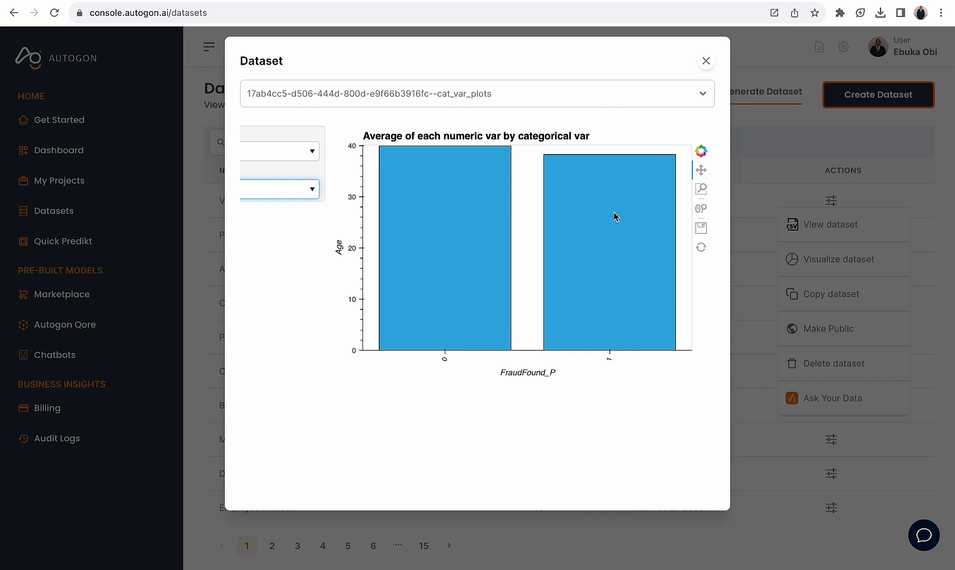
pyautogui.hscroll(-3, 557, 194)
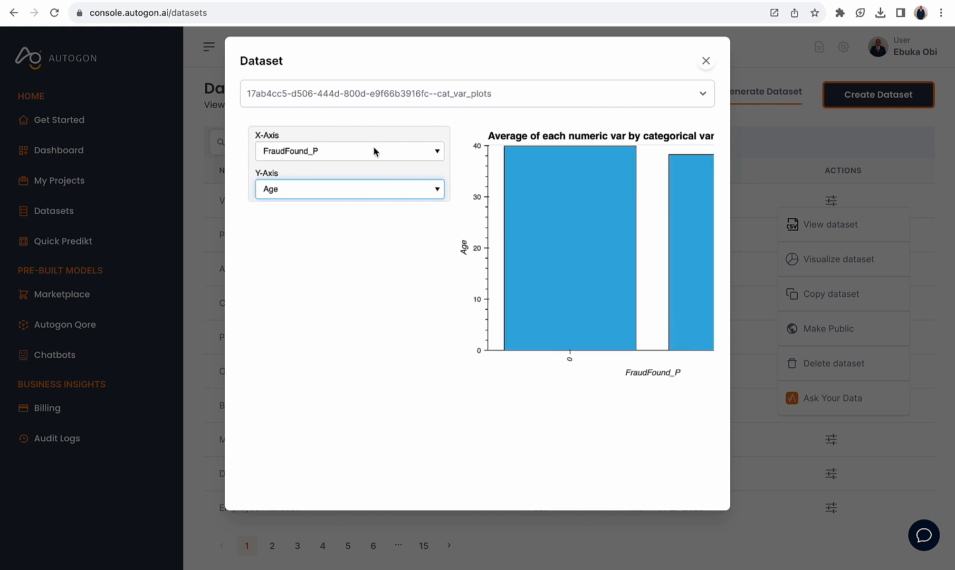
# Set the chart's Y-axis to DriverRating against FraudFound_P and compare the bars of classes 0 and 1
pyautogui.click(352, 190)
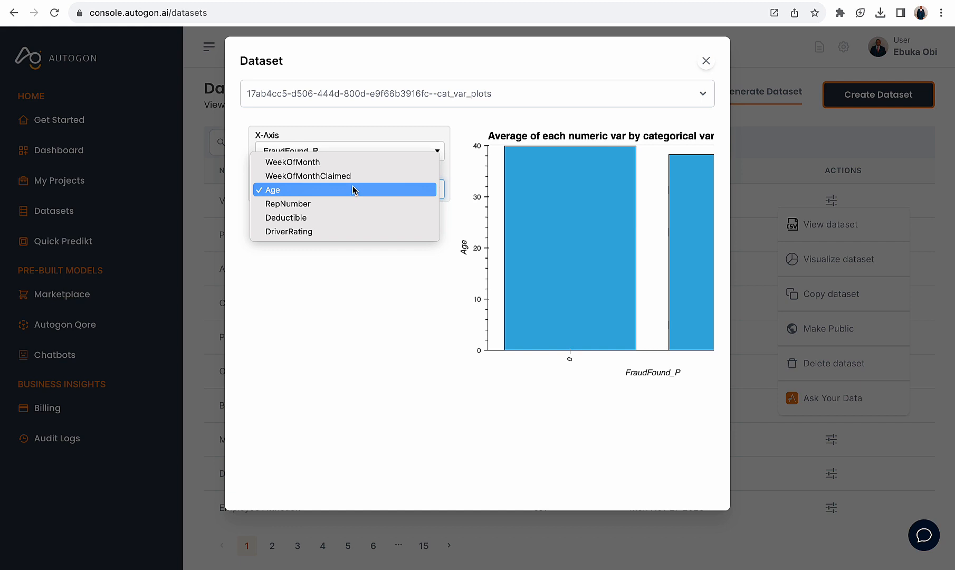
pyautogui.click(353, 188)
pyautogui.click(357, 153)
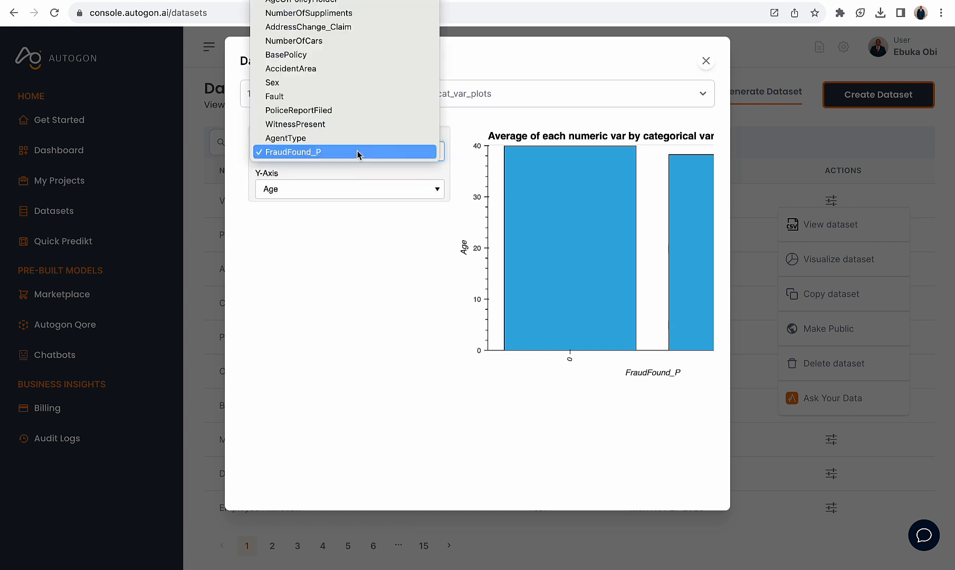
pyautogui.click(348, 191)
pyautogui.click(348, 191)
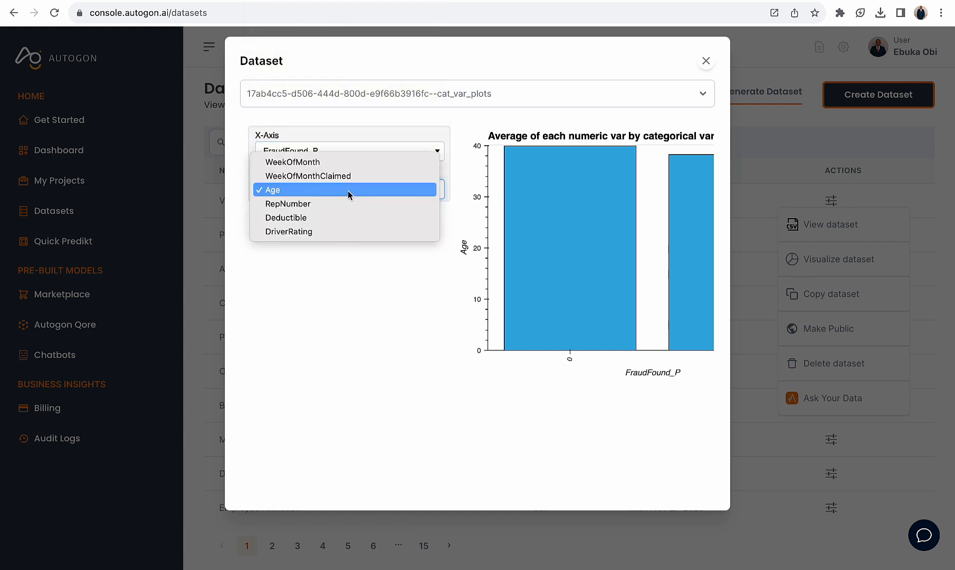
pyautogui.click(335, 234)
pyautogui.hscroll(1, 414, 272)
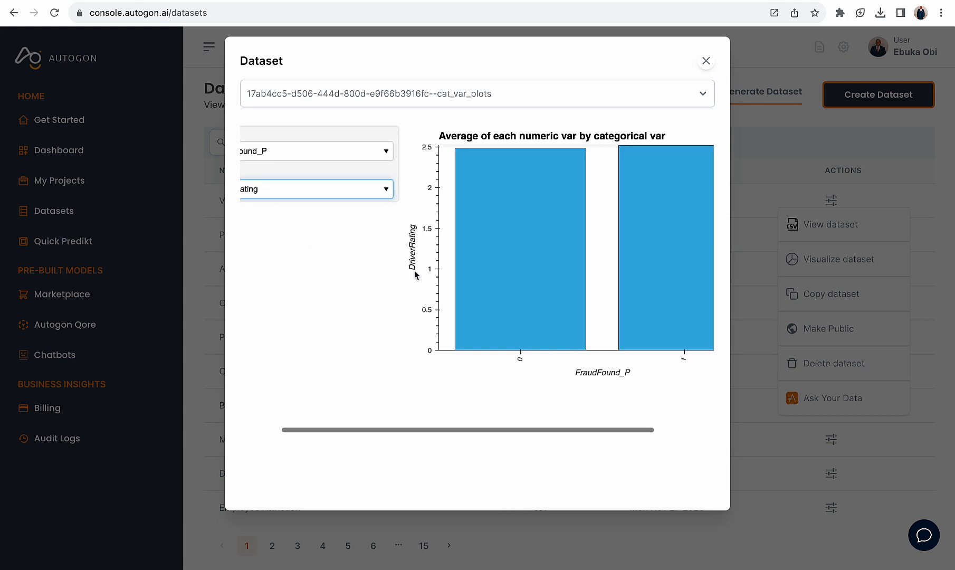
pyautogui.hscroll(-1, 414, 272)
pyautogui.hscroll(2, 415, 271)
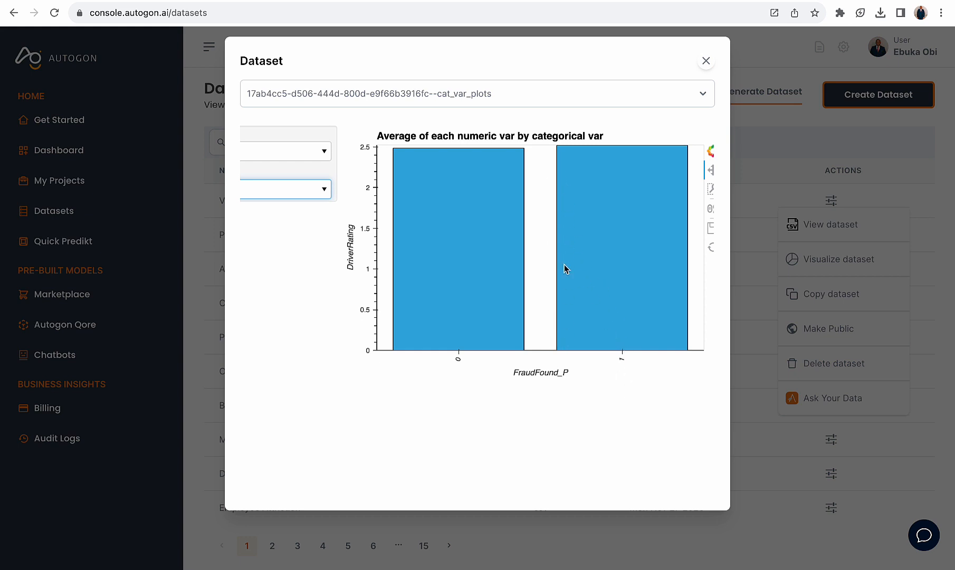
# Close the dataset visualization and the actions list of the Vehicle Insurance Fraud dataset
pyautogui.hscroll(-5, 368, 252)
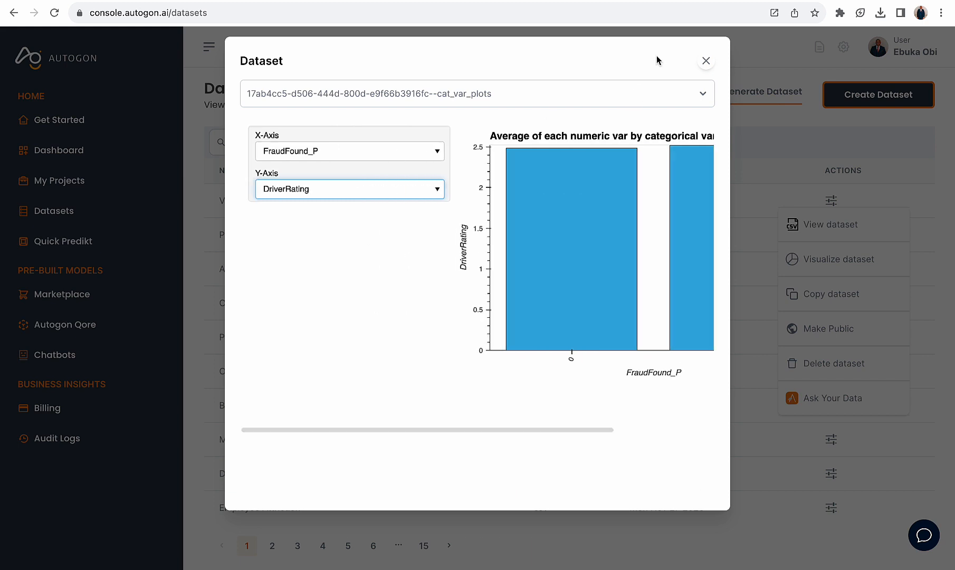
pyautogui.click(705, 63)
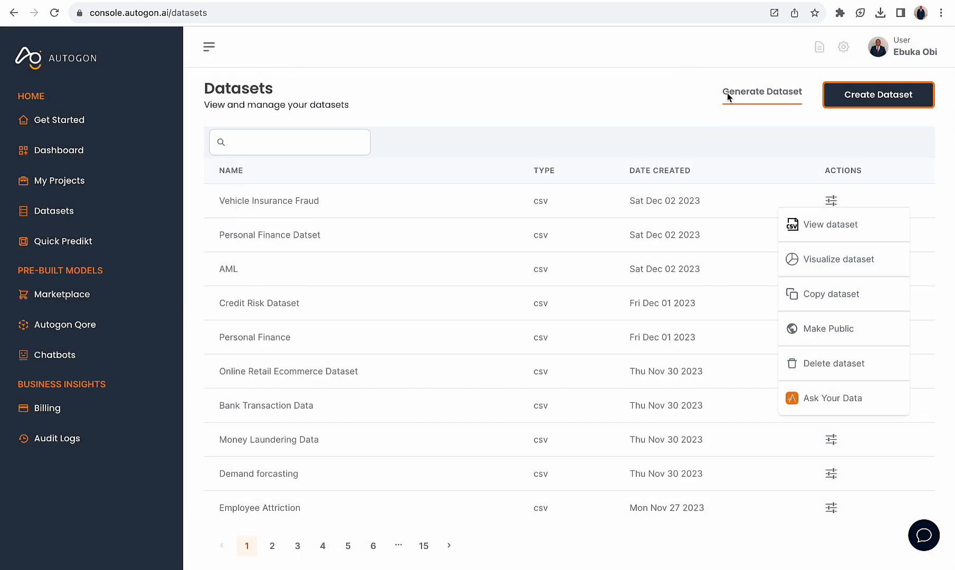
pyautogui.click(832, 202)
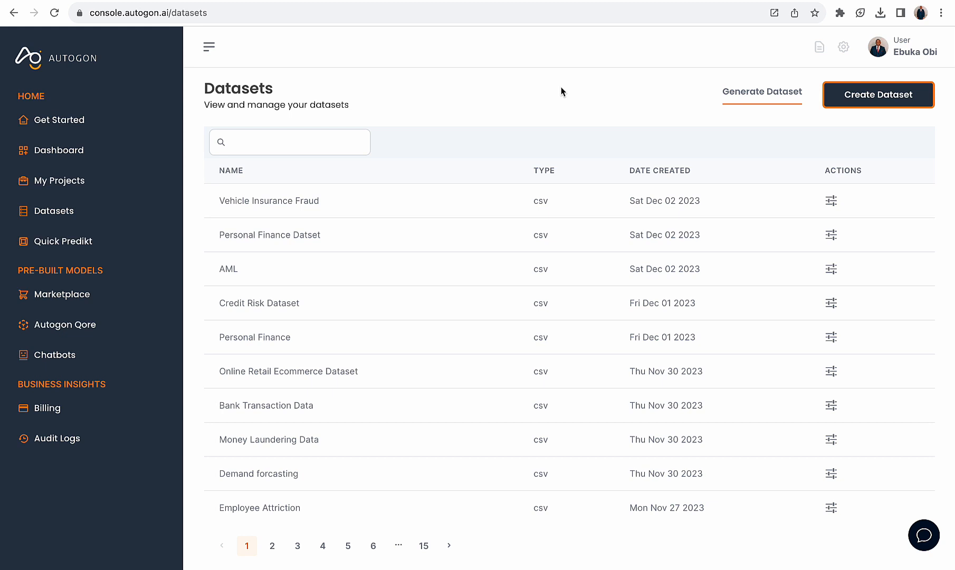
# Start a new project under My Projects, reusing the dataset's name, and name it Vehicle Insurance Fraud Detection
pyautogui.moveTo(294, 199); pyautogui.dragTo(222, 199)
pyautogui.hotkey('ctrl', 'c')
pyautogui.click(55, 179)
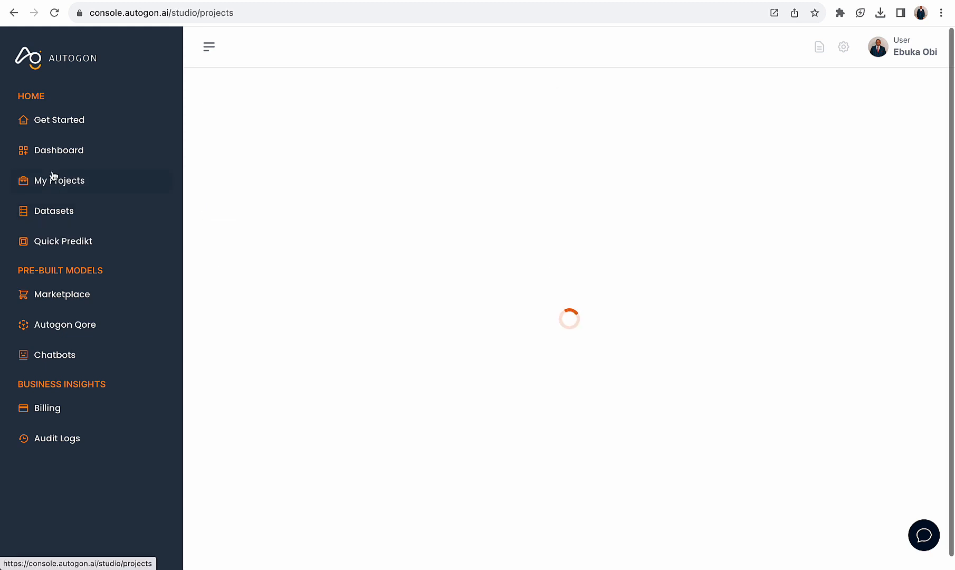
pyautogui.hotkey('ctrl', 'v')
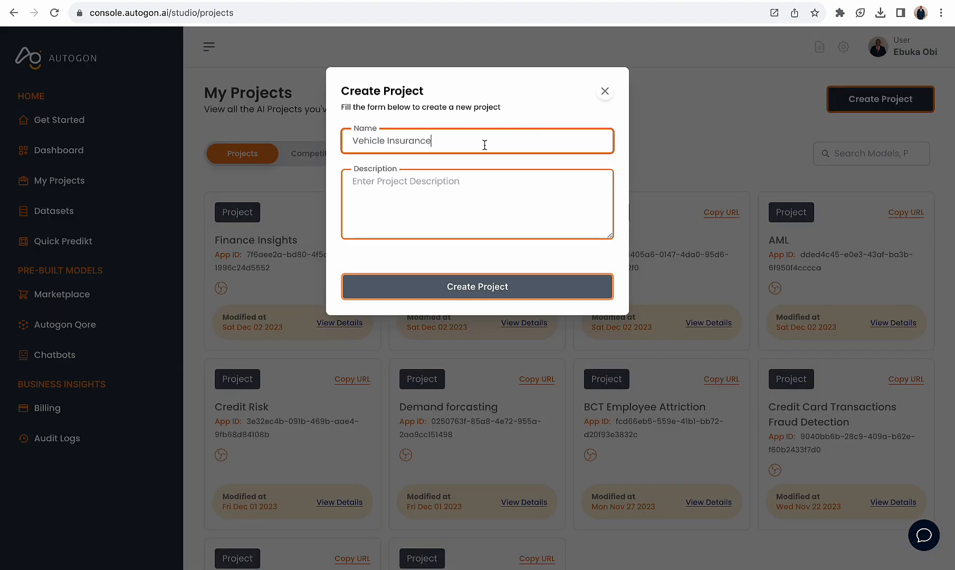
pyautogui.write('Frauds')
pyautogui.press('BackSpace')
pyautogui.write('Dt')
pyautogui.write('etection')
# Copy the project name into the description and create the project
pyautogui.moveTo(510, 143); pyautogui.dragTo(294, 143)
pyautogui.hotkey('ctrl', 'c')
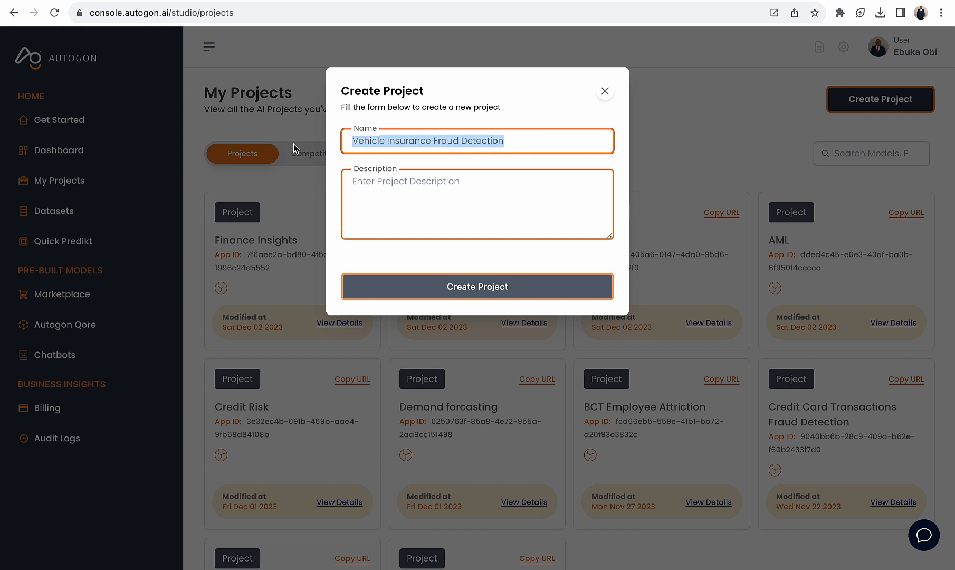
pyautogui.click(401, 218)
pyautogui.hotkey('ctrl', 'v')
pyautogui.click(425, 280)
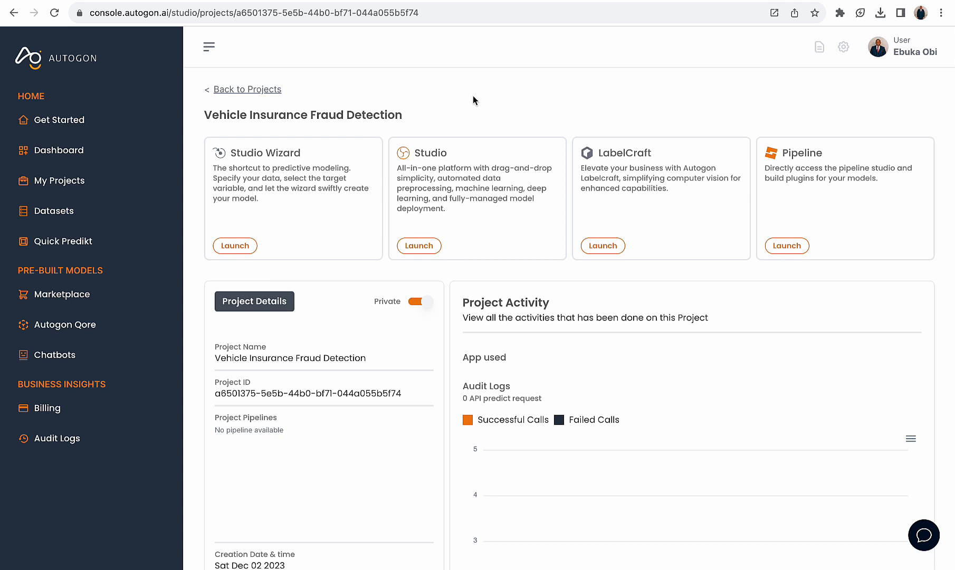
# Launch Studio Wizard for the project and load the existing Vehicle Insurance Fraud dataset
pyautogui.moveTo(279, 199); pyautogui.dragTo(229, 154)
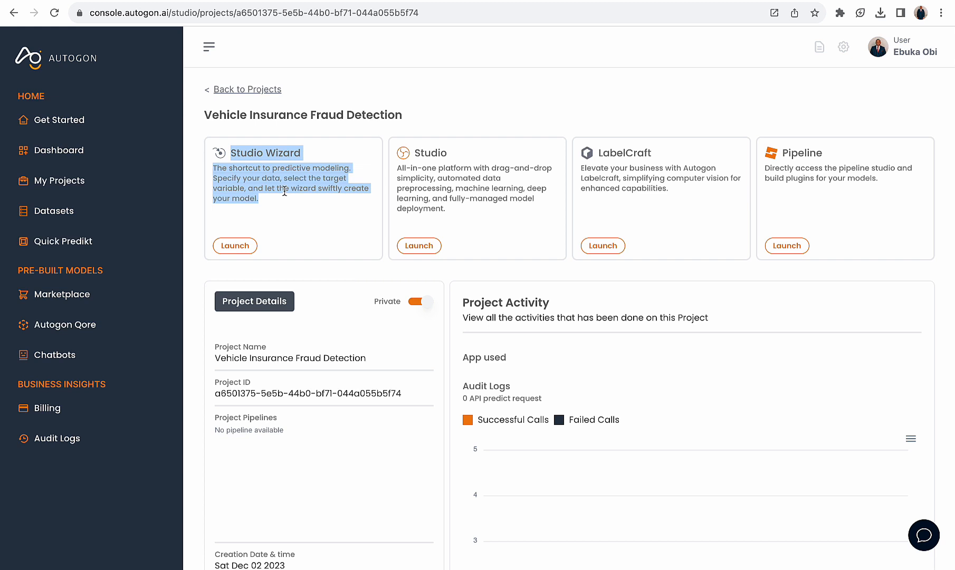
pyautogui.moveTo(446, 210); pyautogui.dragTo(402, 154)
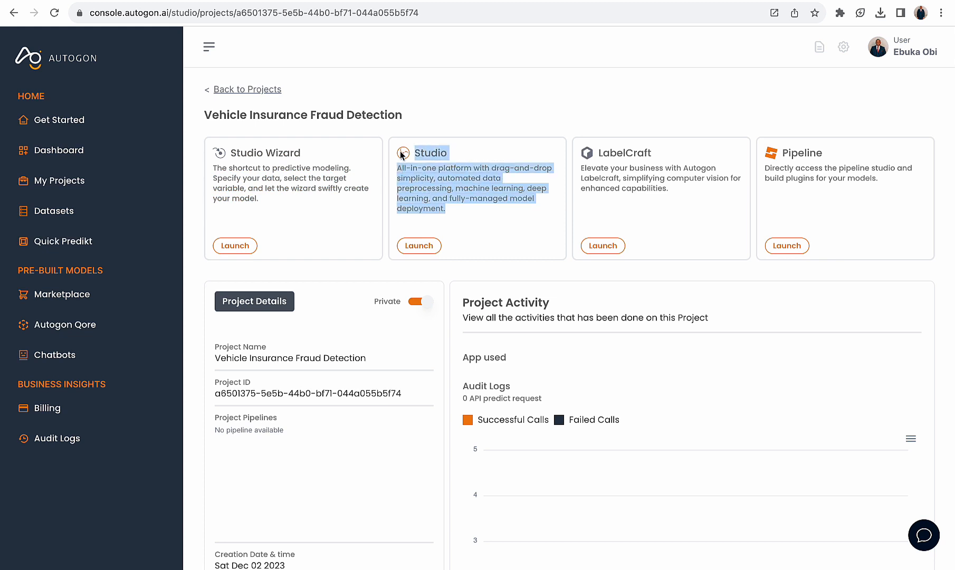
pyautogui.click(488, 113)
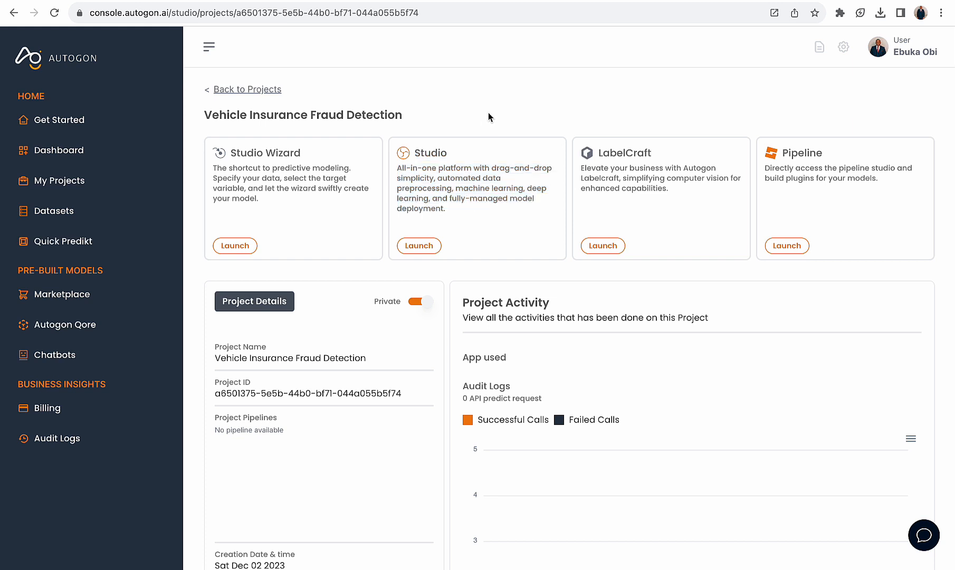
pyautogui.click(248, 247)
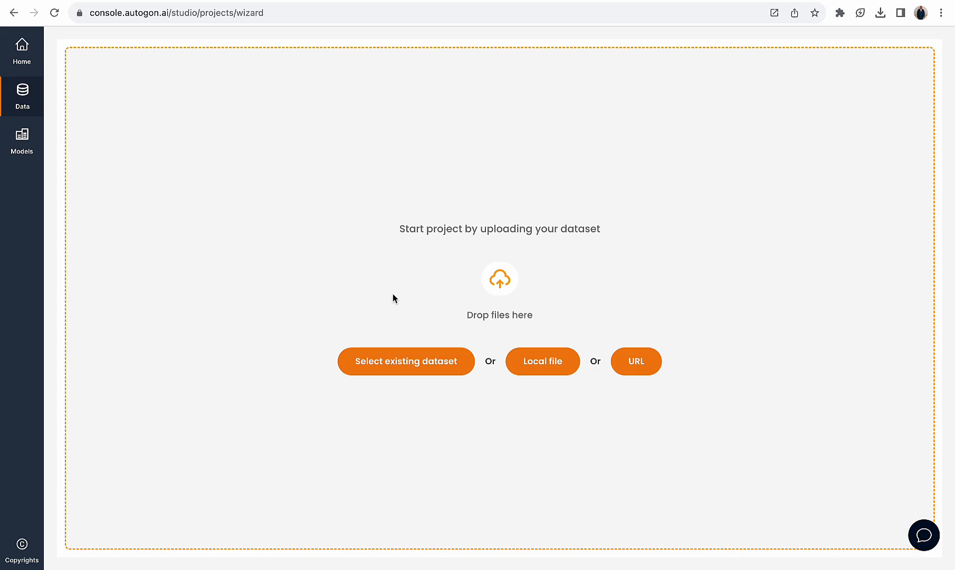
pyautogui.click(447, 368)
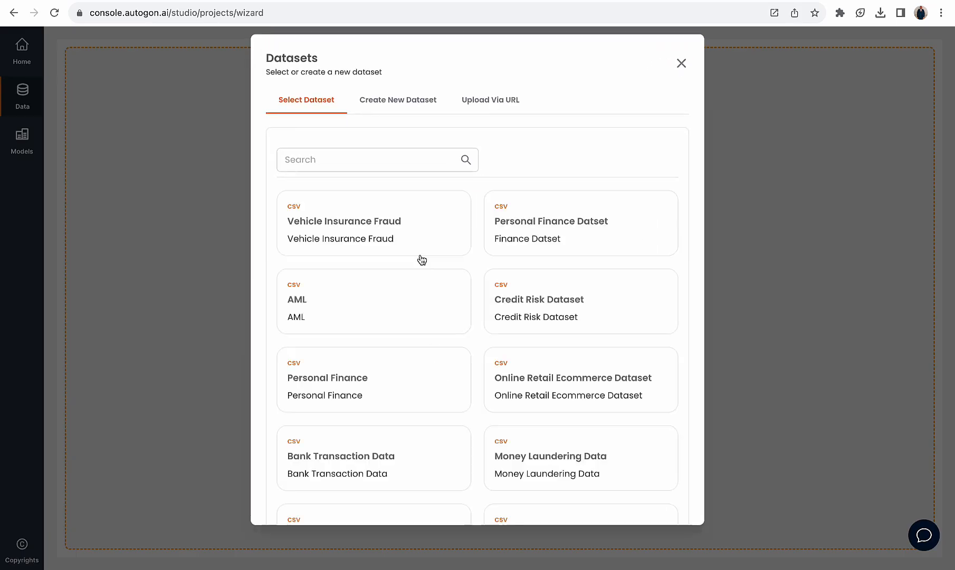
pyautogui.click(354, 218)
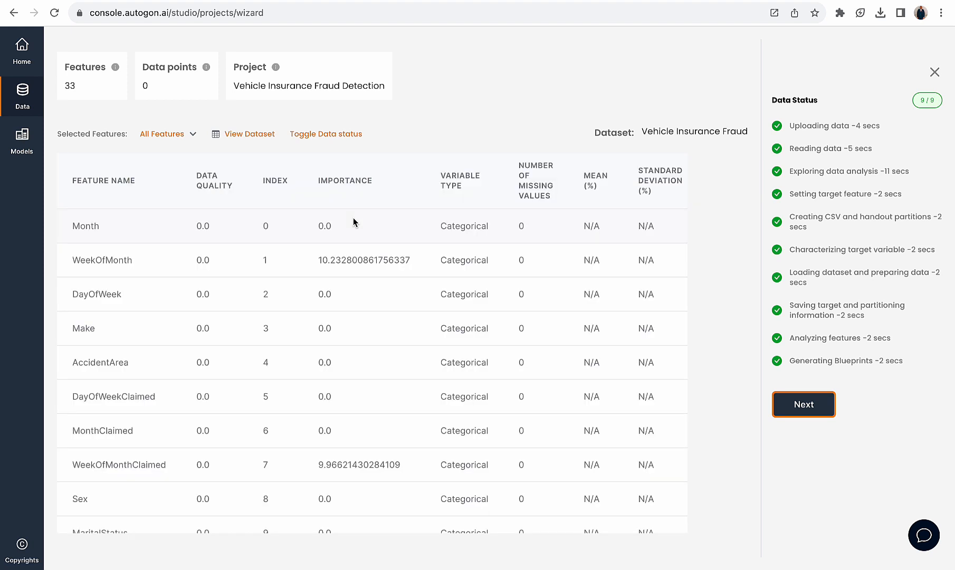
# Examine feature importance on the first two pages of the feature table, including WeekOfMonth, WeekOfMonthClaimed and PolicyNumber
pyautogui.scroll(-2, 378, 352)
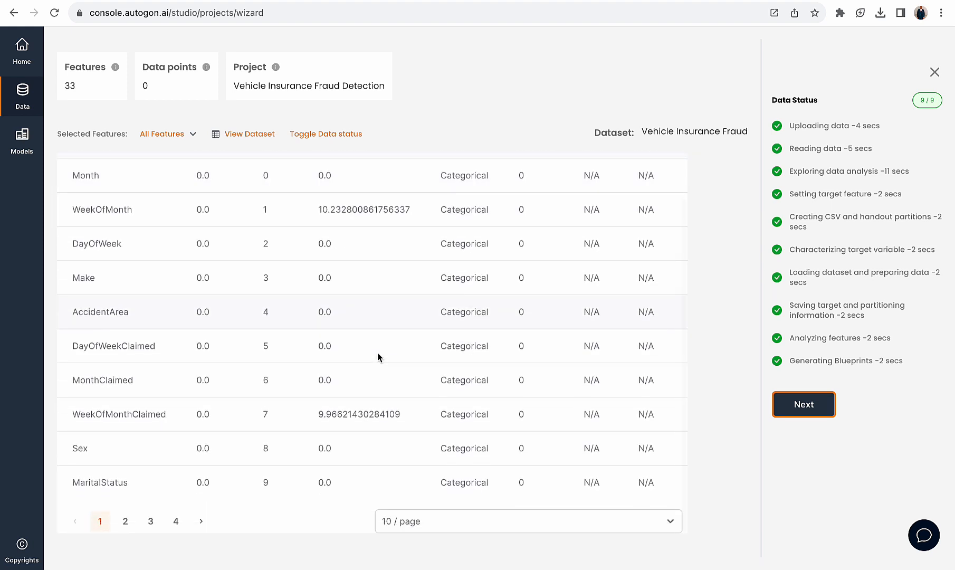
pyautogui.scroll(2, 378, 353)
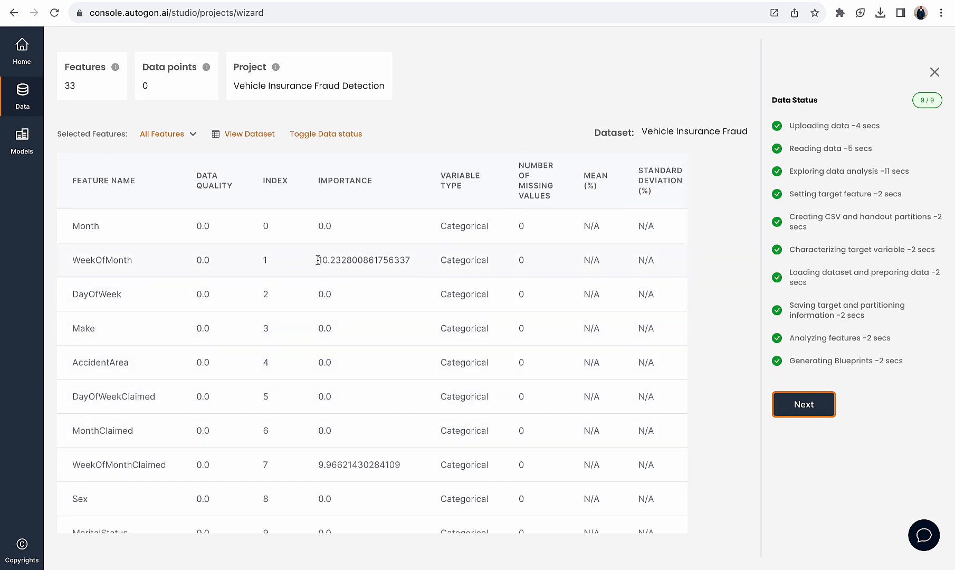
pyautogui.moveTo(317, 259); pyautogui.dragTo(411, 260)
pyautogui.moveTo(314, 464); pyautogui.dragTo(414, 466)
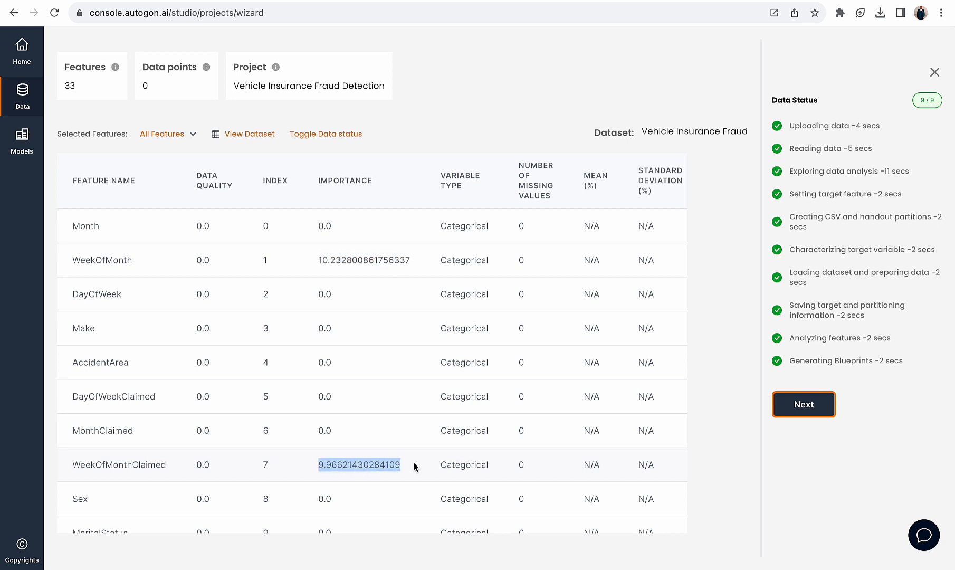
pyautogui.scroll(-2, 415, 467)
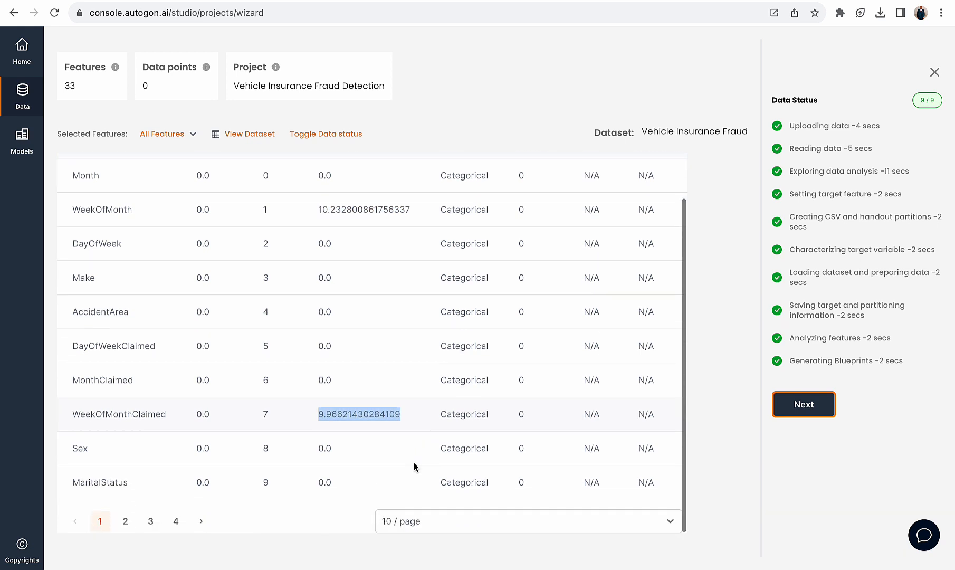
pyautogui.click(125, 521)
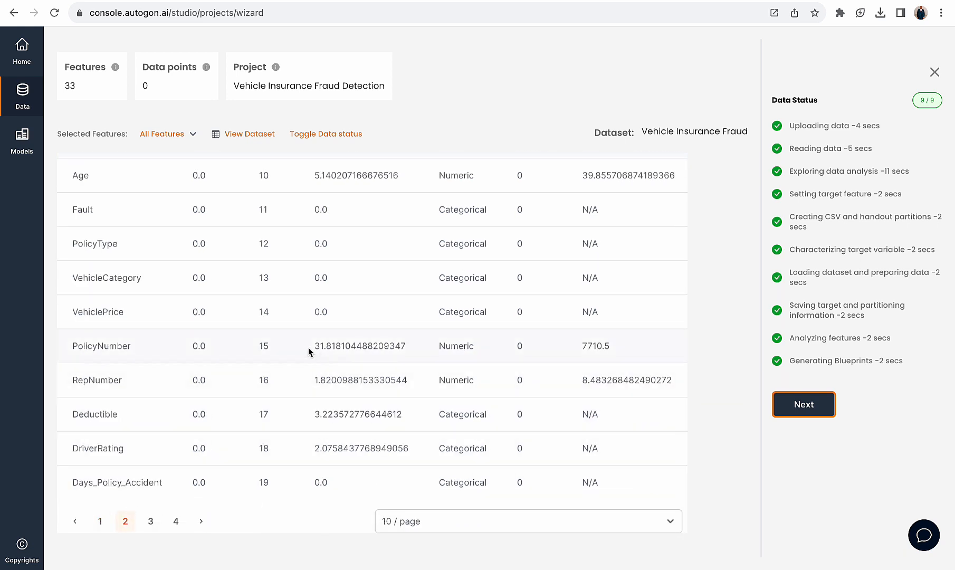
pyautogui.moveTo(310, 348); pyautogui.dragTo(407, 348)
pyautogui.scroll(1, 348, 390)
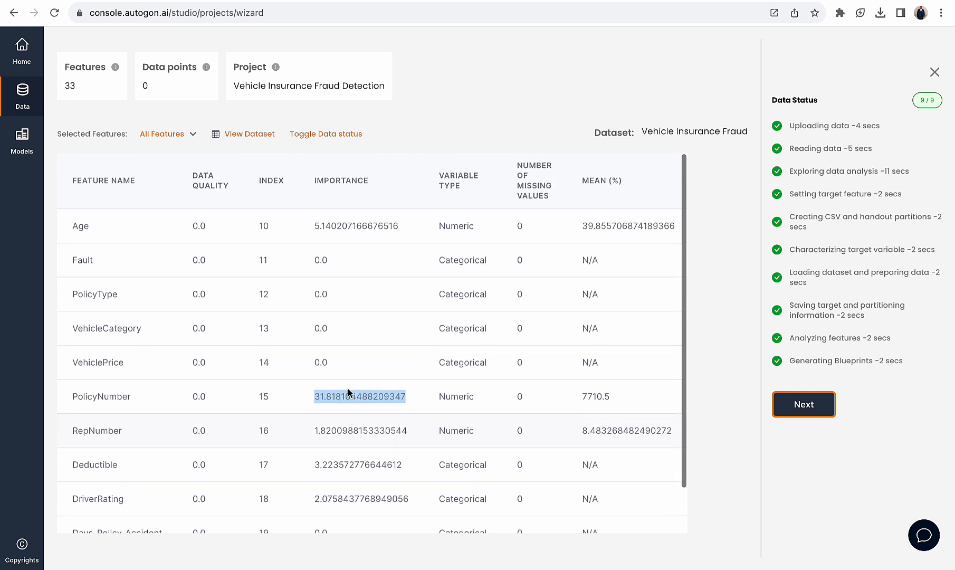
pyautogui.scroll(-1, 388, 321)
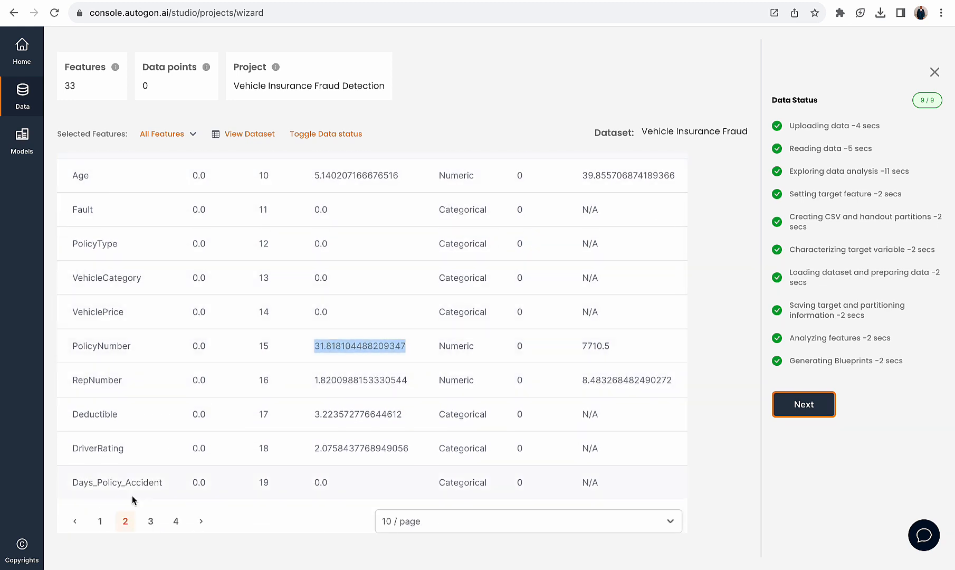
# Examine feature importance on pages 3 and 4 of the feature table, including the Year feature
pyautogui.click(150, 521)
pyautogui.scroll(1, 349, 357)
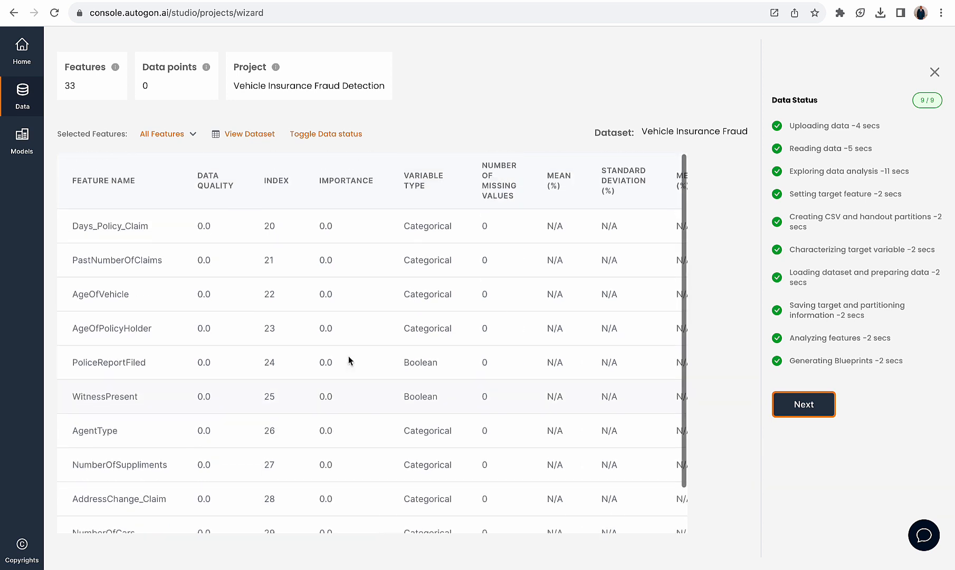
pyautogui.scroll(-1, 348, 357)
pyautogui.click(176, 521)
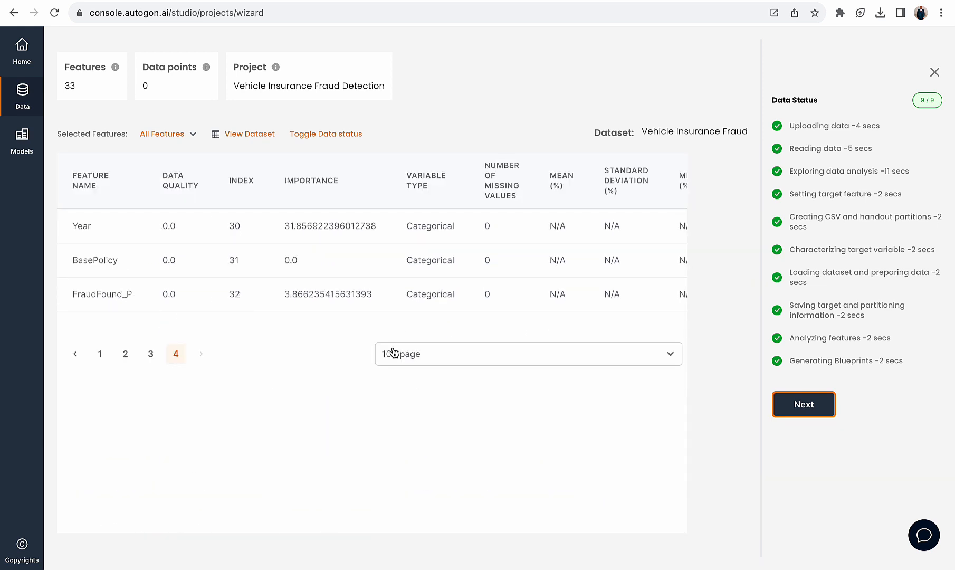
pyautogui.moveTo(282, 222); pyautogui.dragTo(387, 224)
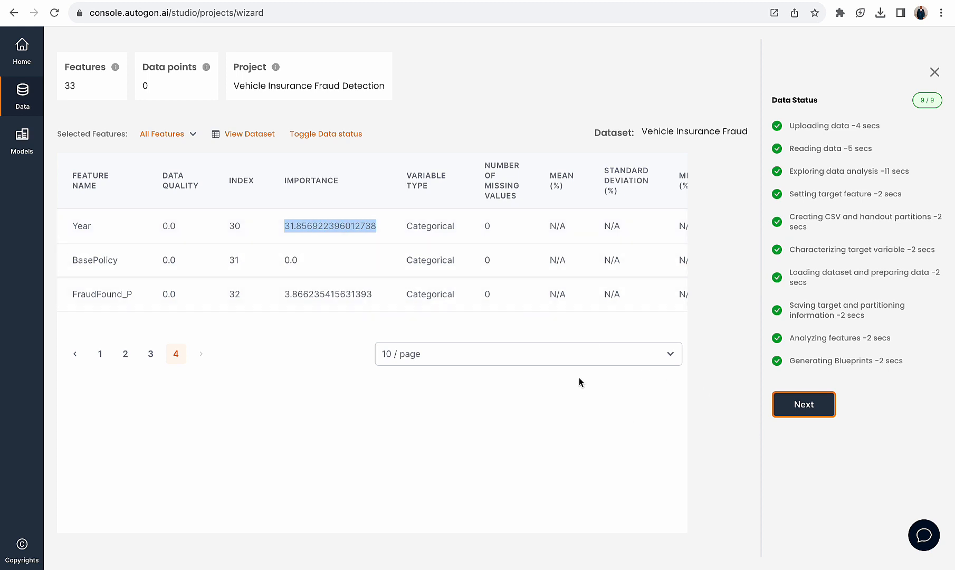
# Proceed to model training and inspect the FraudFound_P column in the dataset preview
pyautogui.click(812, 403)
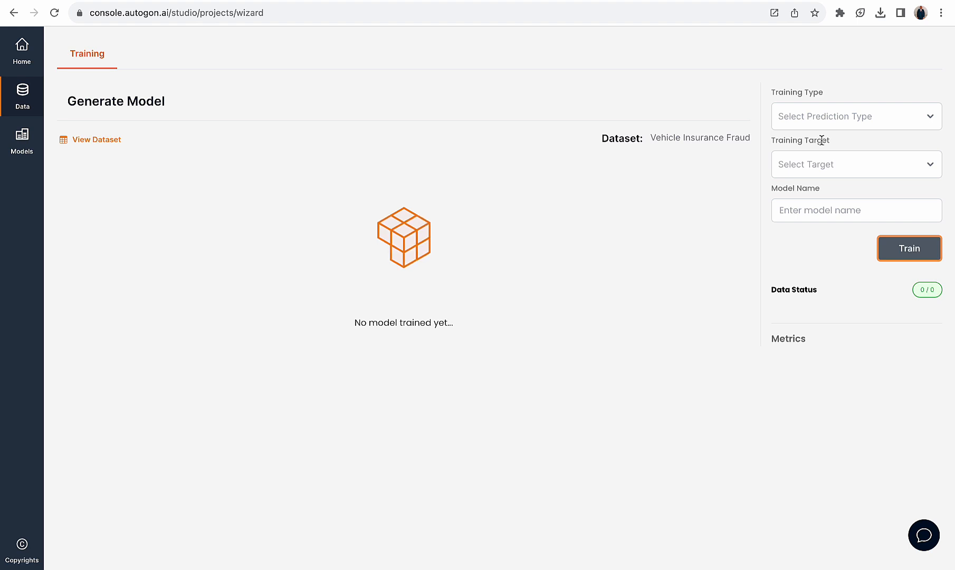
pyautogui.click(98, 143)
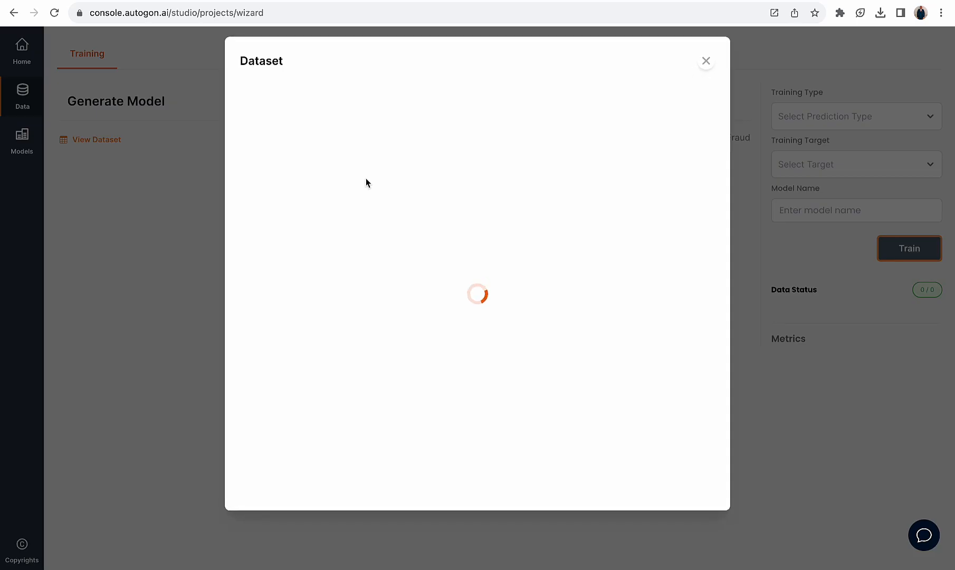
pyautogui.hscroll(15, 619, 195)
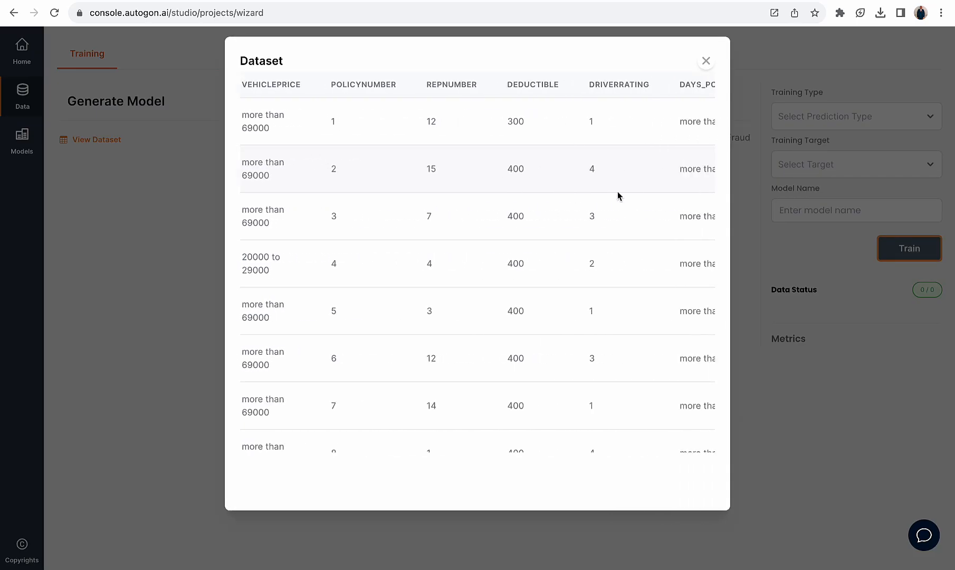
pyautogui.hscroll(10, 617, 191)
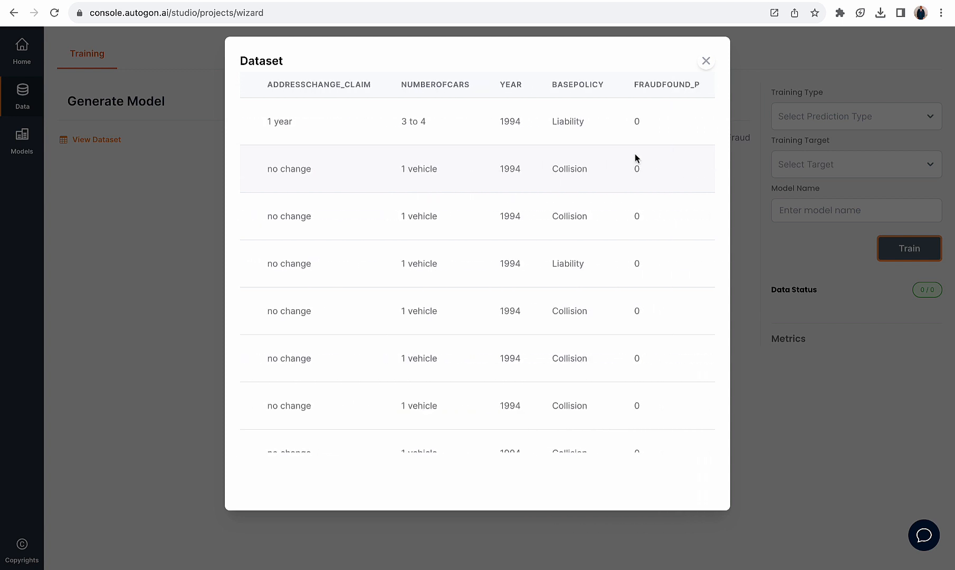
pyautogui.moveTo(663, 83); pyautogui.dragTo(707, 90)
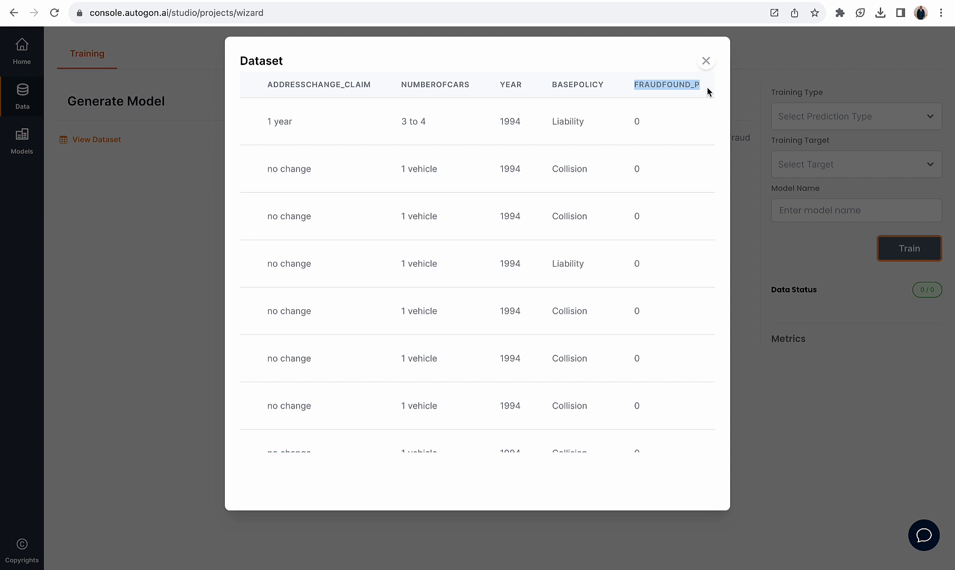
pyautogui.moveTo(625, 120); pyautogui.dragTo(651, 117)
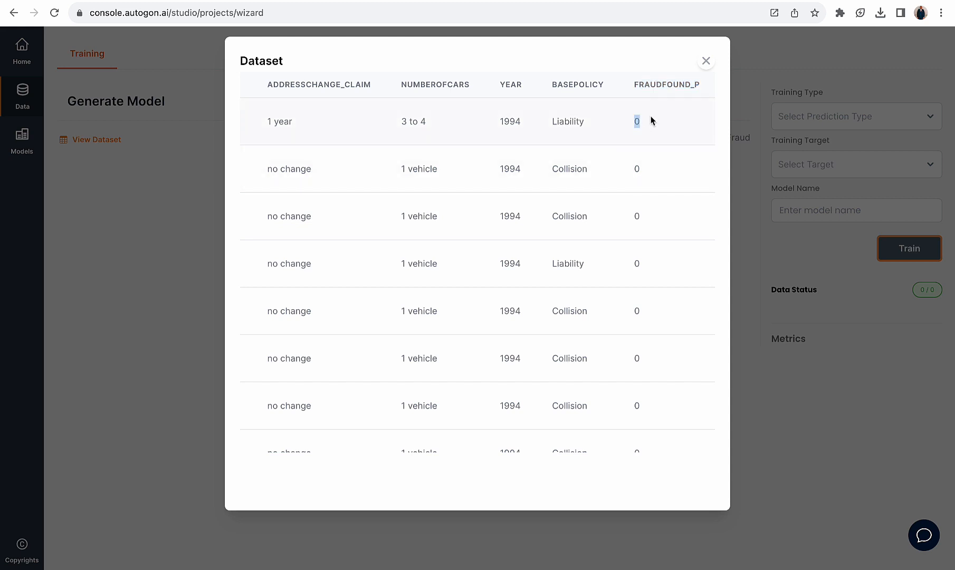
pyautogui.click(706, 61)
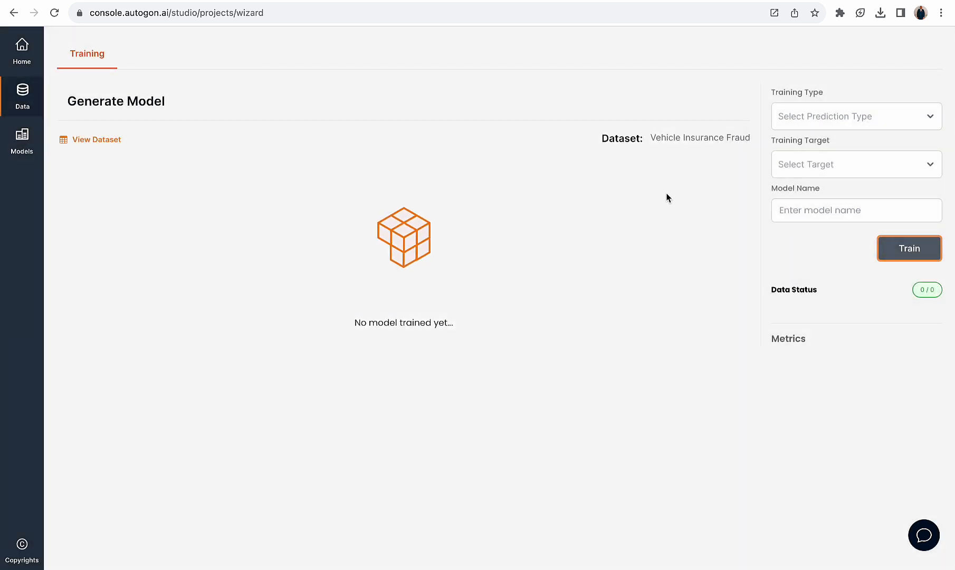
# Set the training type to Classification and the training target to FraudFound P
pyautogui.click(813, 114)
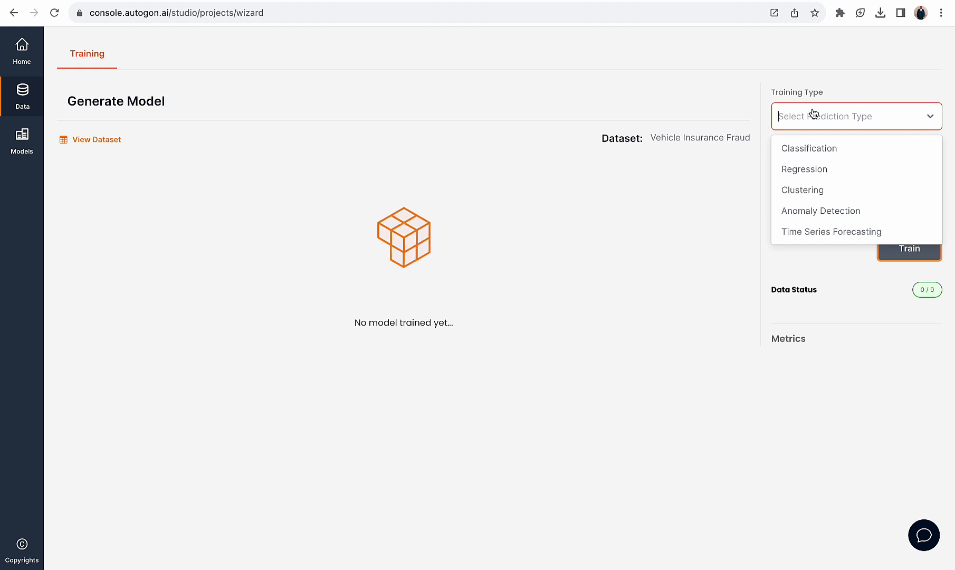
pyautogui.click(804, 147)
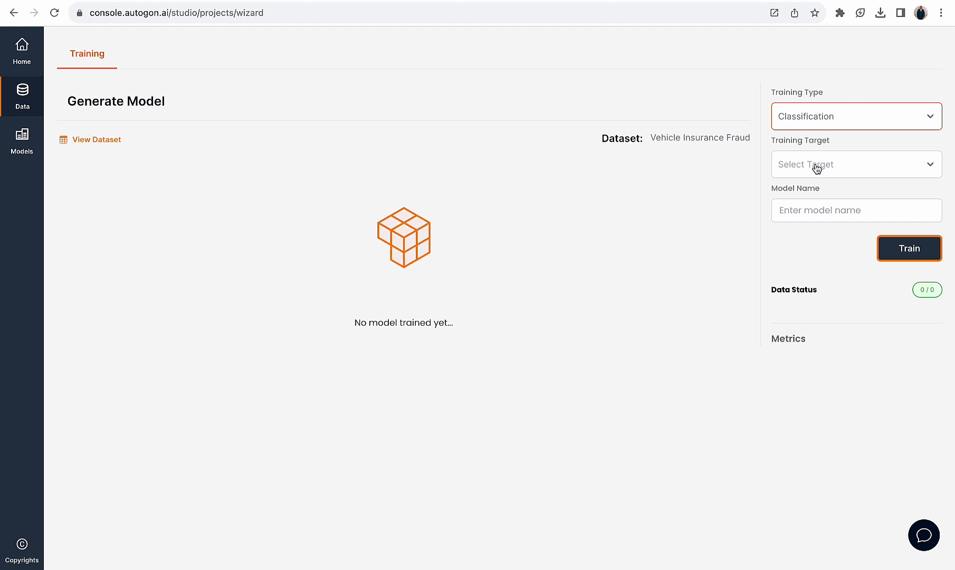
pyautogui.click(815, 167)
pyautogui.scroll(-10, 811, 296)
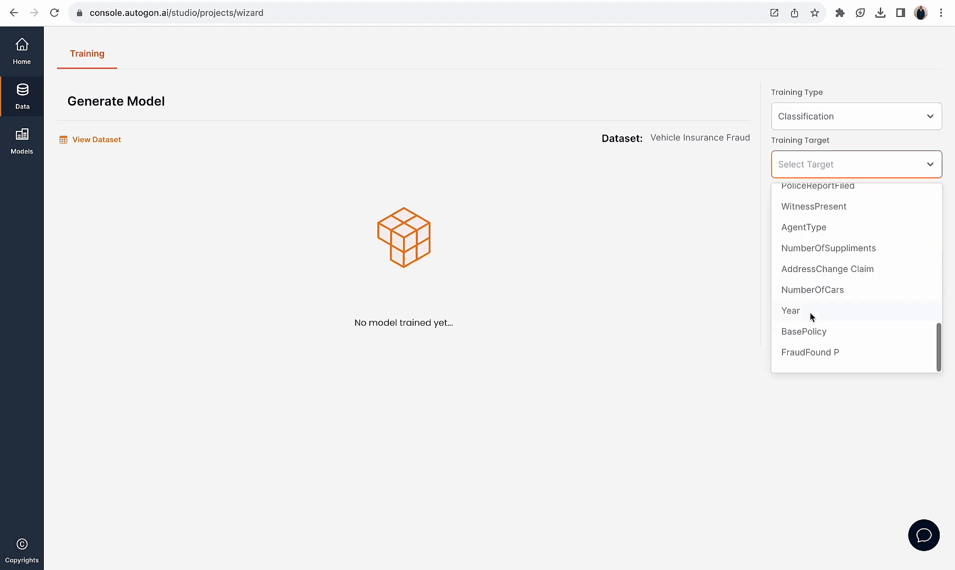
pyautogui.click(813, 356)
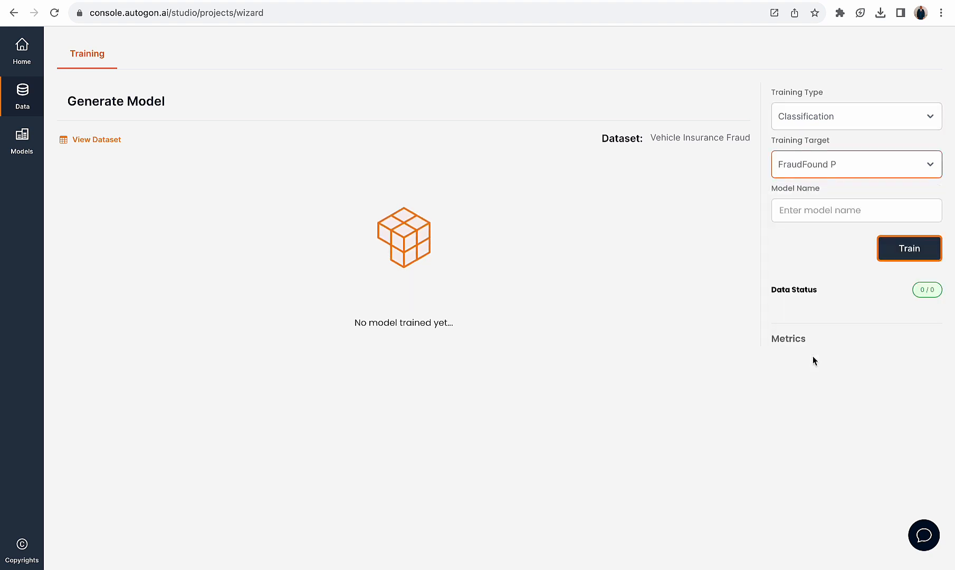
# Name the model vehicle_fraud_detection and train it on the Vehicle Insurance Fraud dataset
pyautogui.click(814, 207)
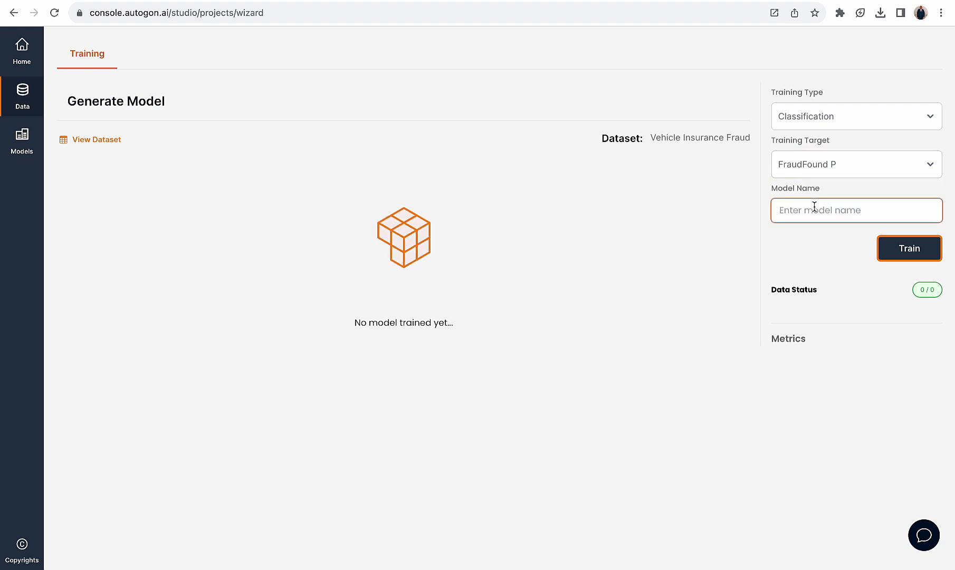
pyautogui.write('vehicle_fraud_detection')
pyautogui.moveTo(901, 212); pyautogui.dragTo(744, 209)
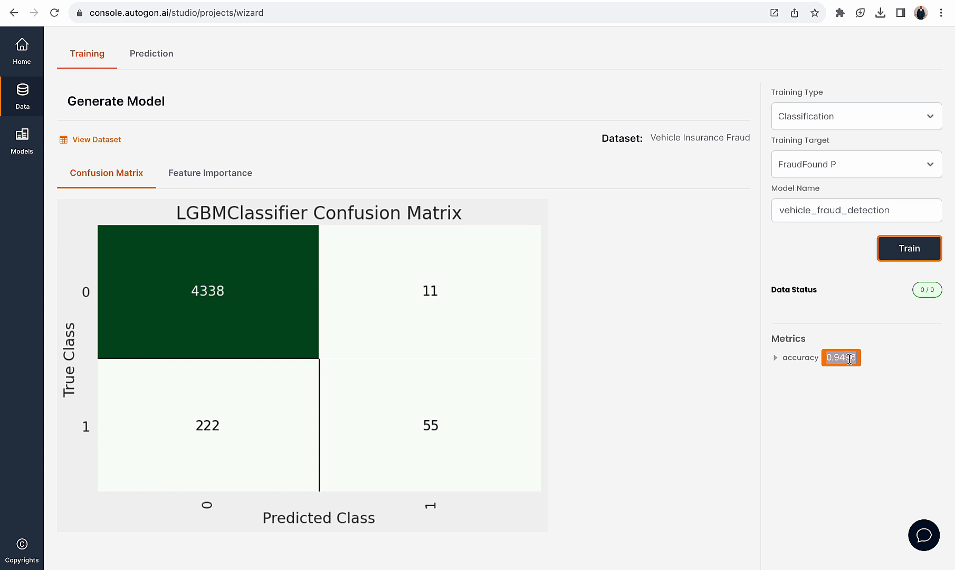
# Examine the trained model's accuracy metric and its Feature Importance plot
pyautogui.click(837, 358)
pyautogui.moveTo(827, 360); pyautogui.dragTo(855, 357)
pyautogui.click(217, 176)
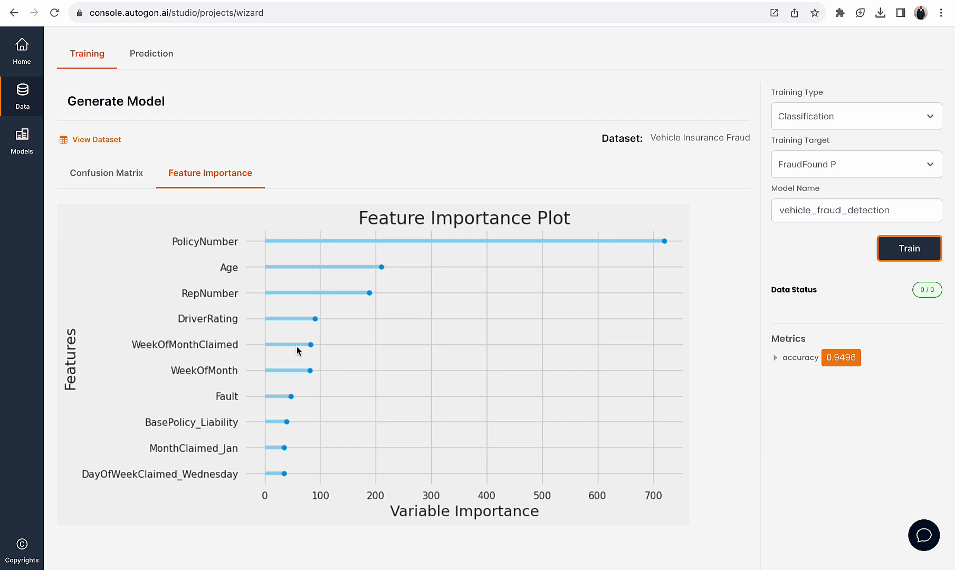
pyautogui.scroll(1, 319, 346)
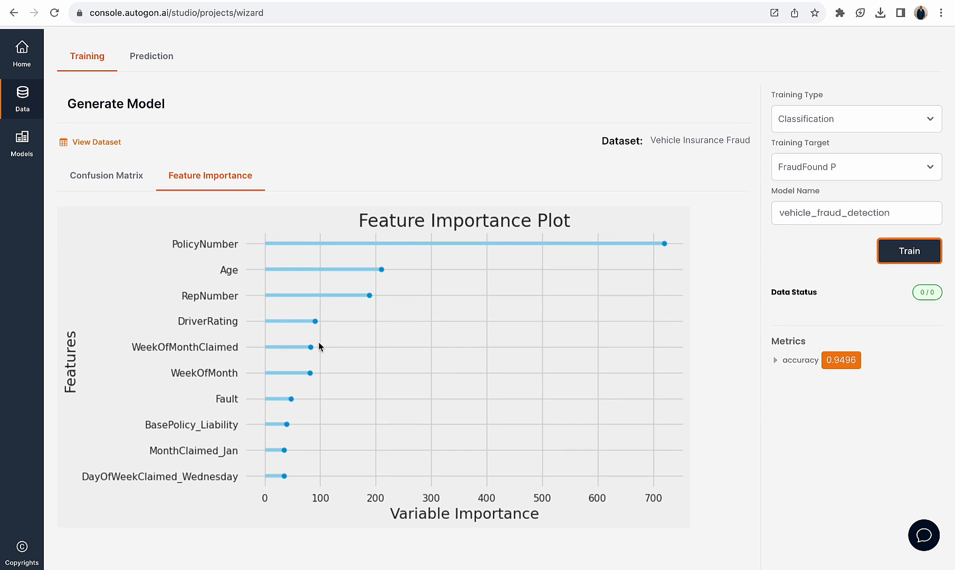
pyautogui.scroll(-2, 289, 341)
pyautogui.scroll(2, 290, 341)
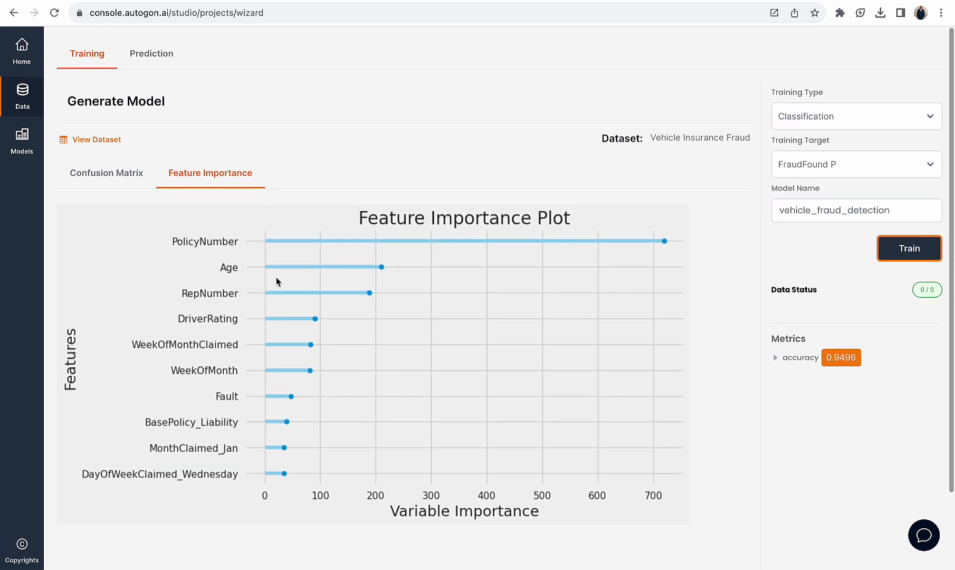
# Go to the model's prediction section and view the dataset across to its FraudFound_P column
pyautogui.click(159, 57)
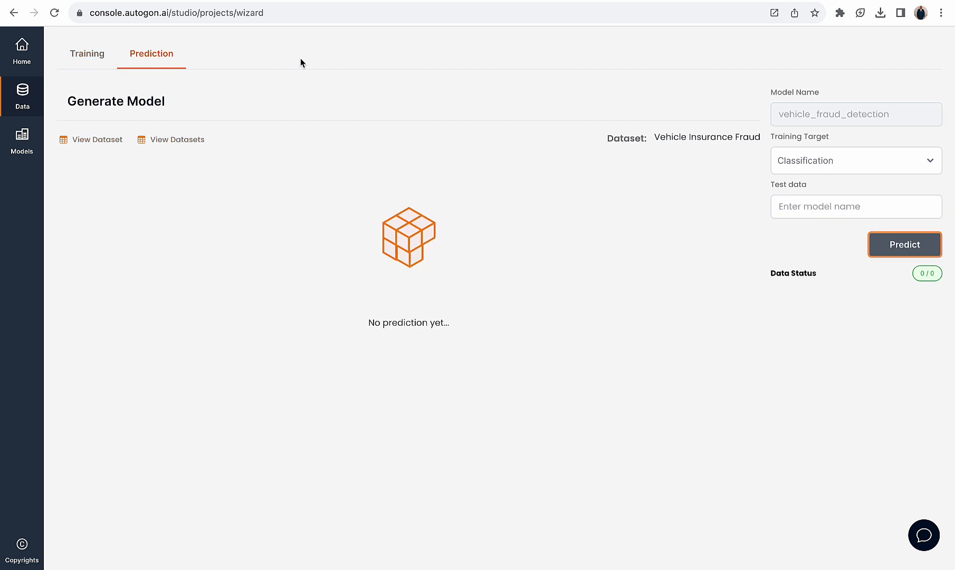
pyautogui.click(792, 207)
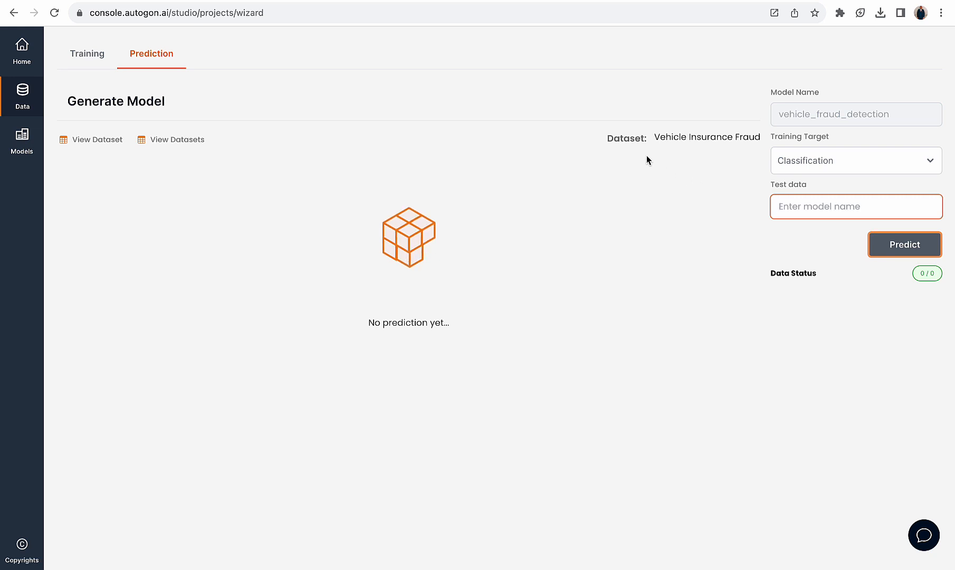
pyautogui.click(109, 139)
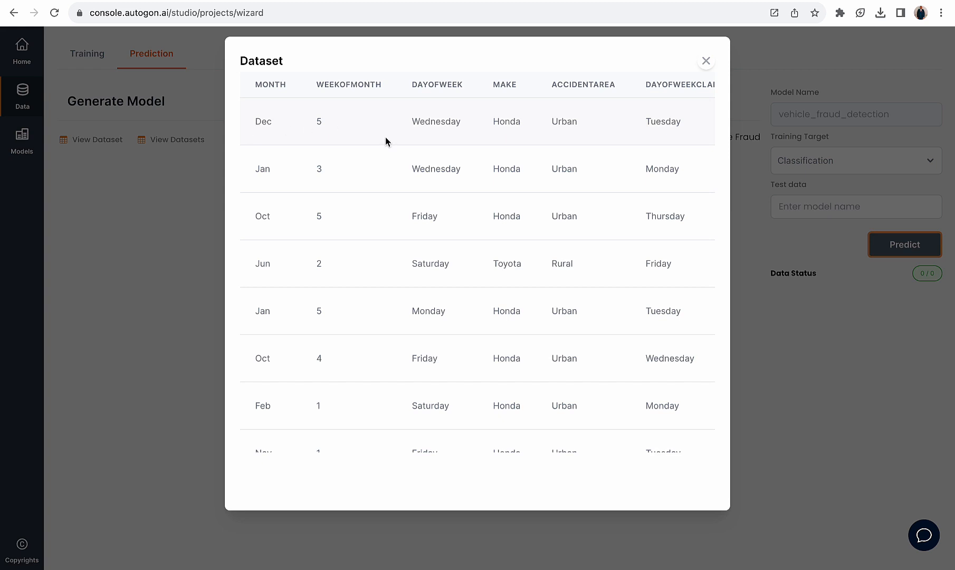
pyautogui.hscroll(10, 395, 142)
pyautogui.hscroll(15, 395, 144)
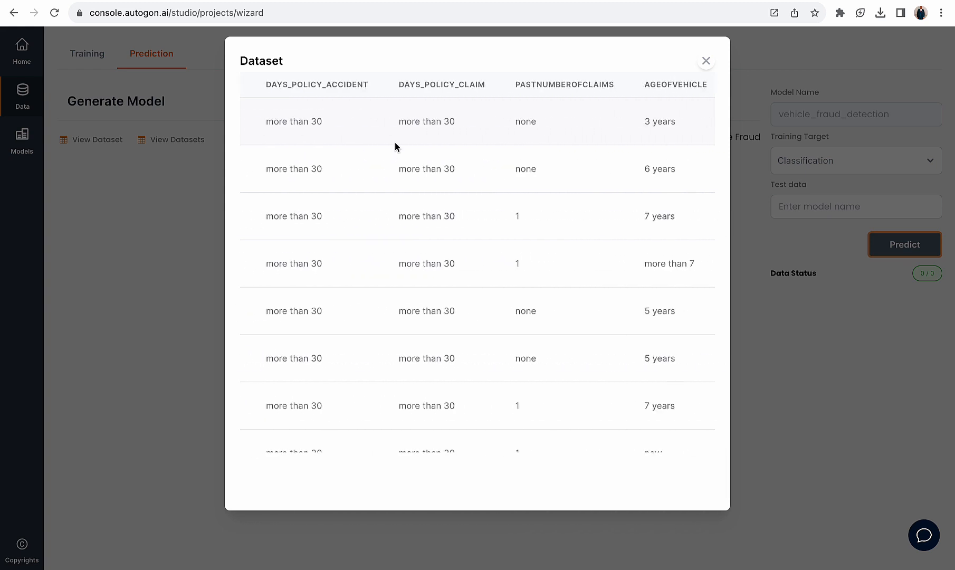
pyautogui.hscroll(3, 395, 146)
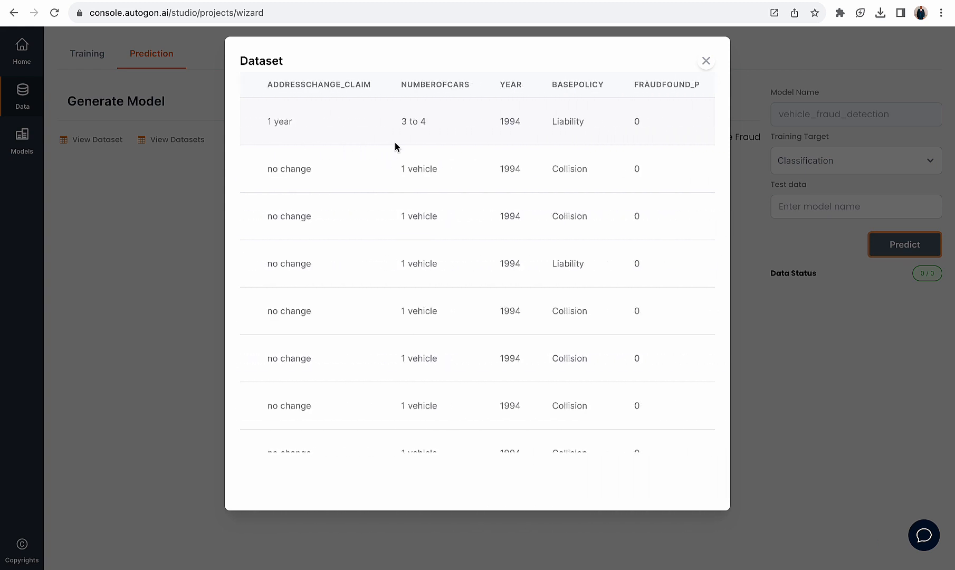
# Compare the FraudFound_P target with the feature columns and the first record's values, and close the dataset preview
pyautogui.moveTo(636, 86); pyautogui.dragTo(697, 88)
pyautogui.moveTo(633, 84); pyautogui.dragTo(700, 84)
pyautogui.moveTo(604, 85); pyautogui.dragTo(399, 84)
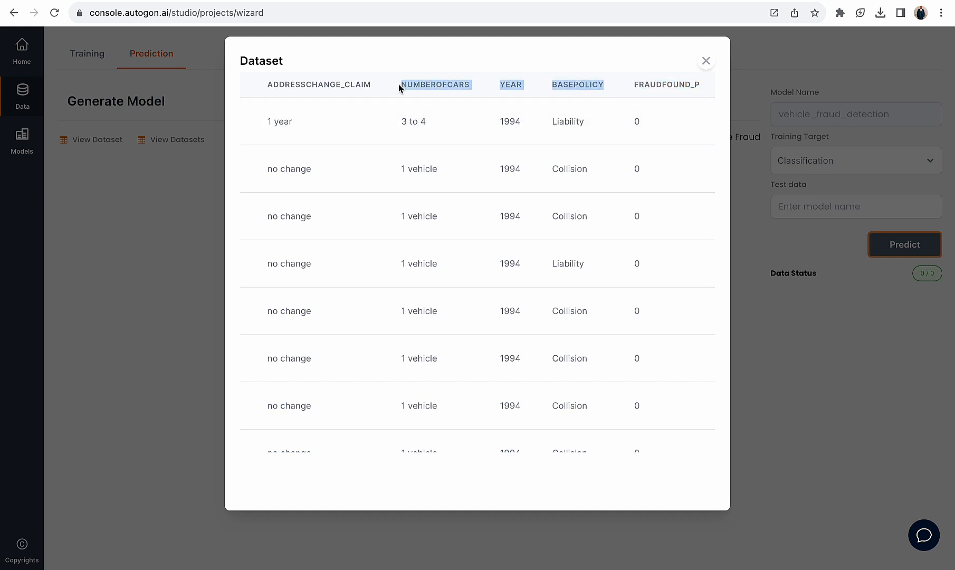
pyautogui.click(405, 113)
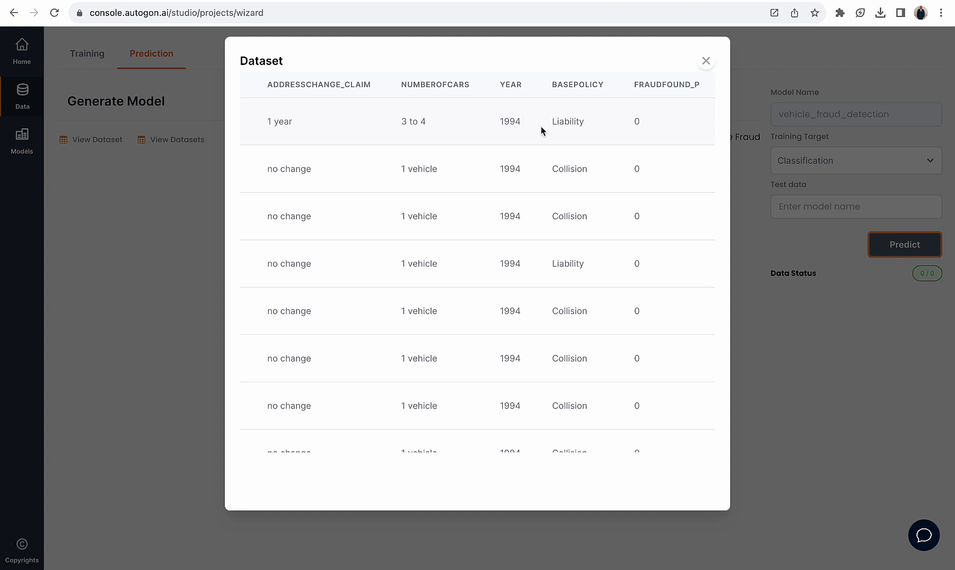
pyautogui.moveTo(587, 123); pyautogui.dragTo(404, 109)
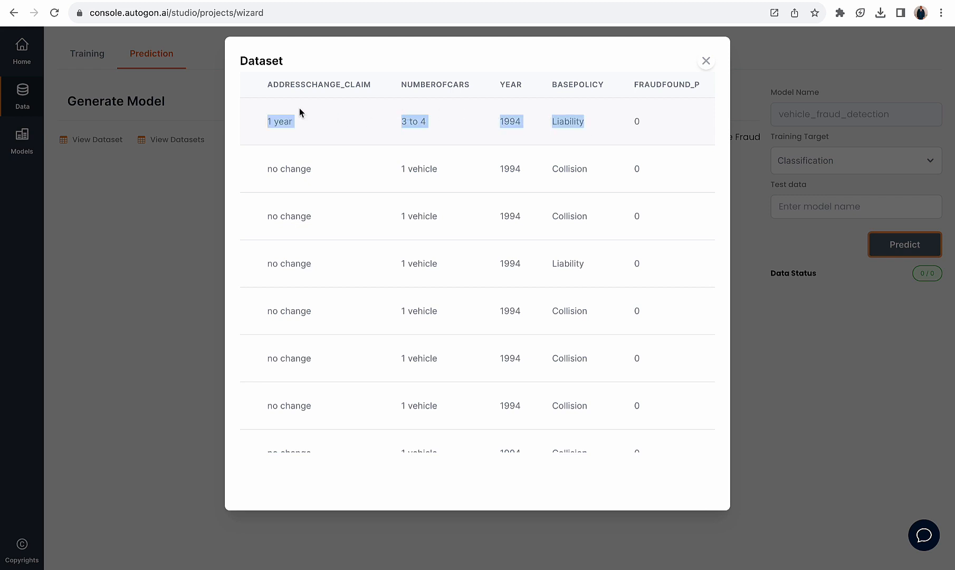
pyautogui.click(383, 119)
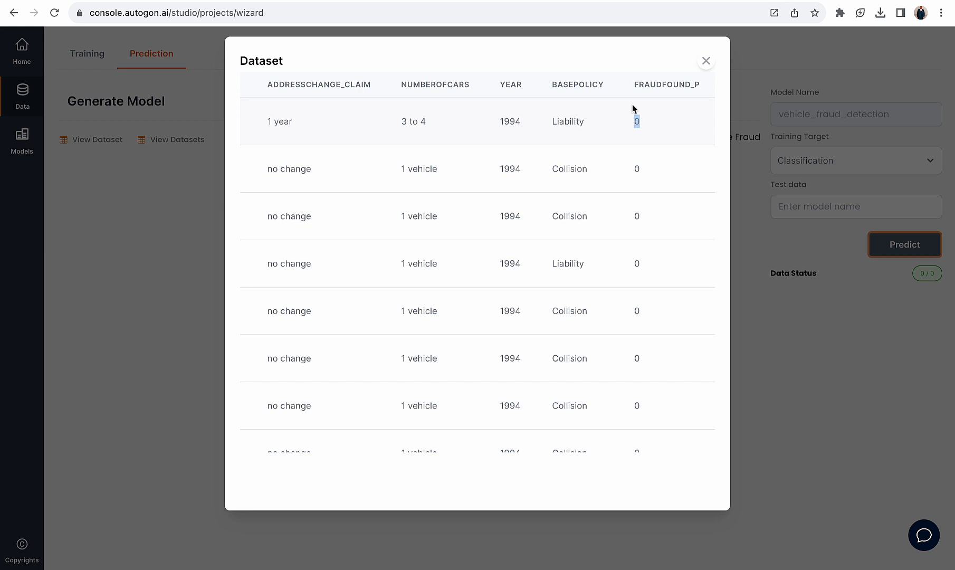
pyautogui.click(703, 66)
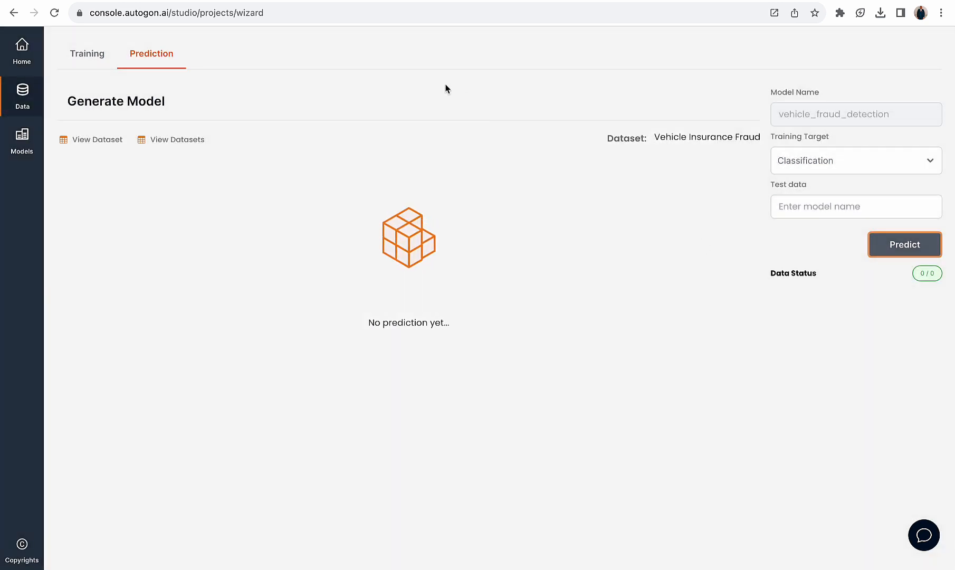
# In the raw CSV file, copy the first record's values from Dec through Liability, leaving out its final FraudFound_P value
pyautogui.click(402, 0)
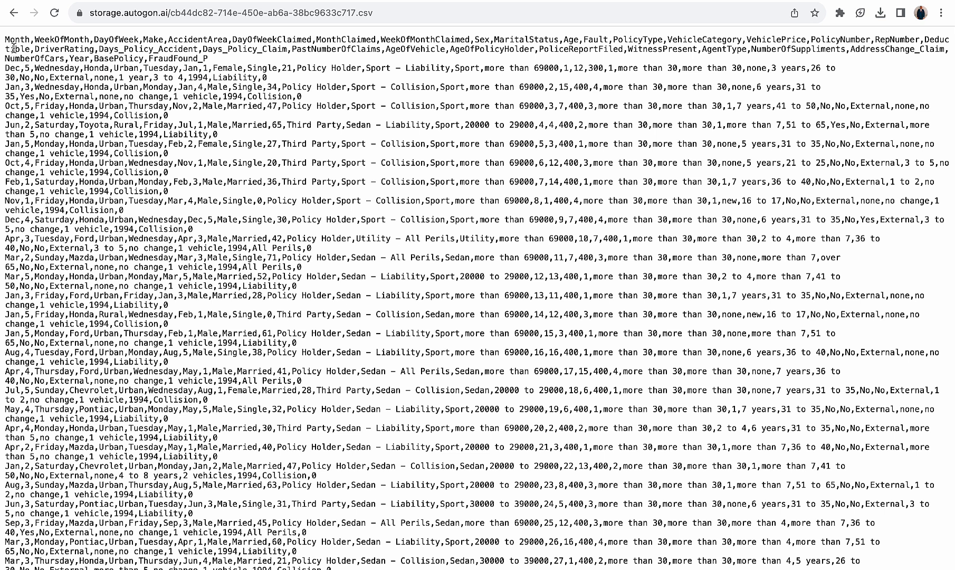
pyautogui.moveTo(6, 39); pyautogui.dragTo(224, 61)
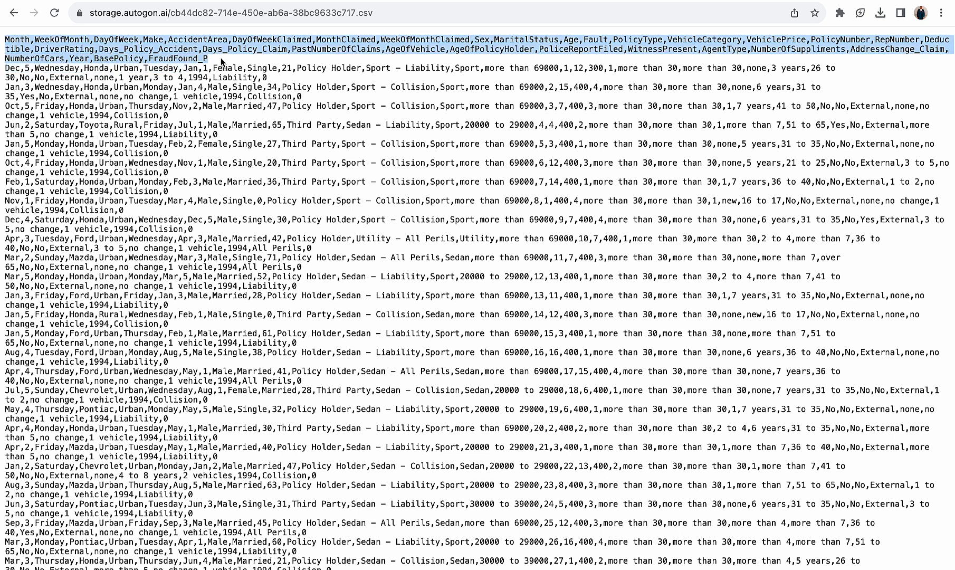
pyautogui.click(66, 61)
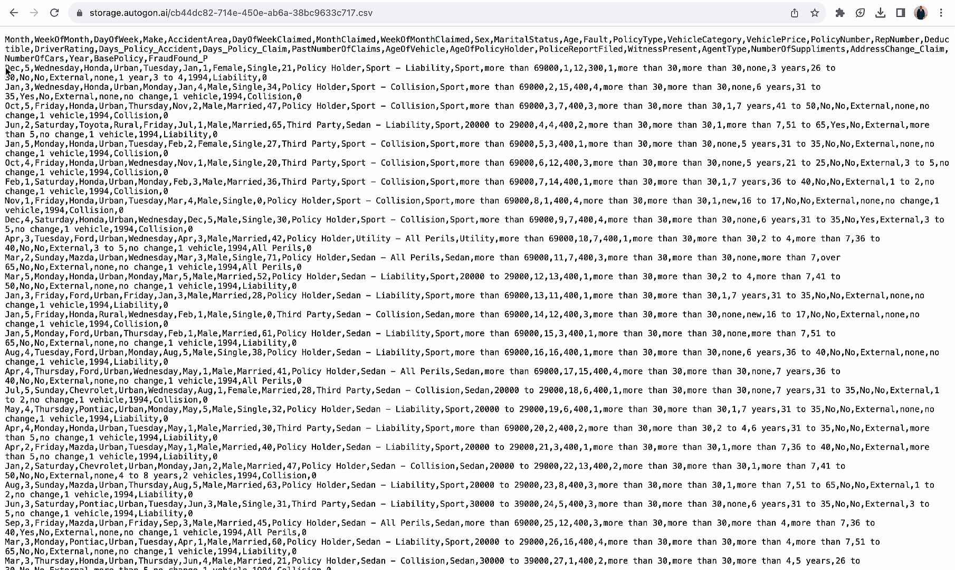
pyautogui.moveTo(5, 68); pyautogui.dragTo(275, 82)
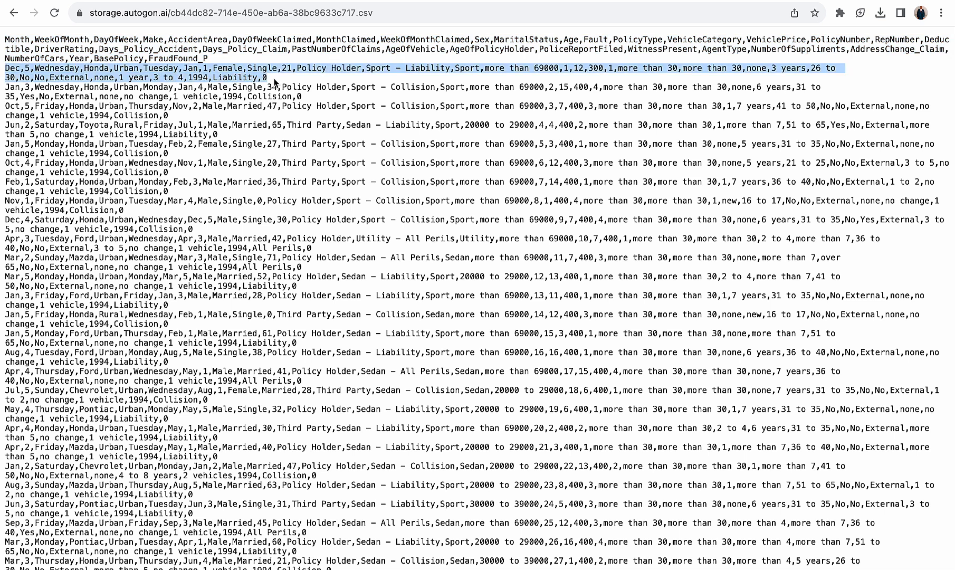
pyautogui.click(269, 78)
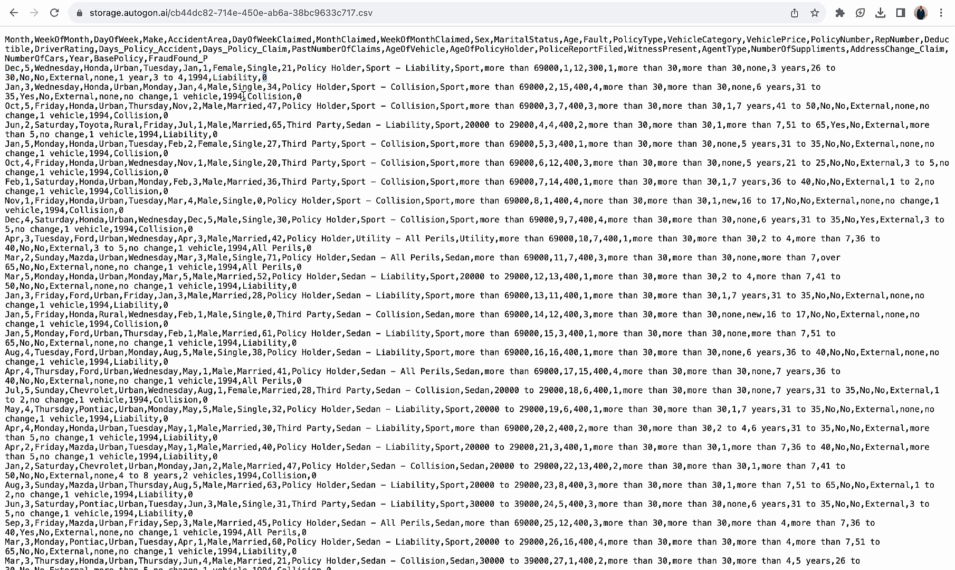
pyautogui.moveTo(259, 77); pyautogui.dragTo(3, 68)
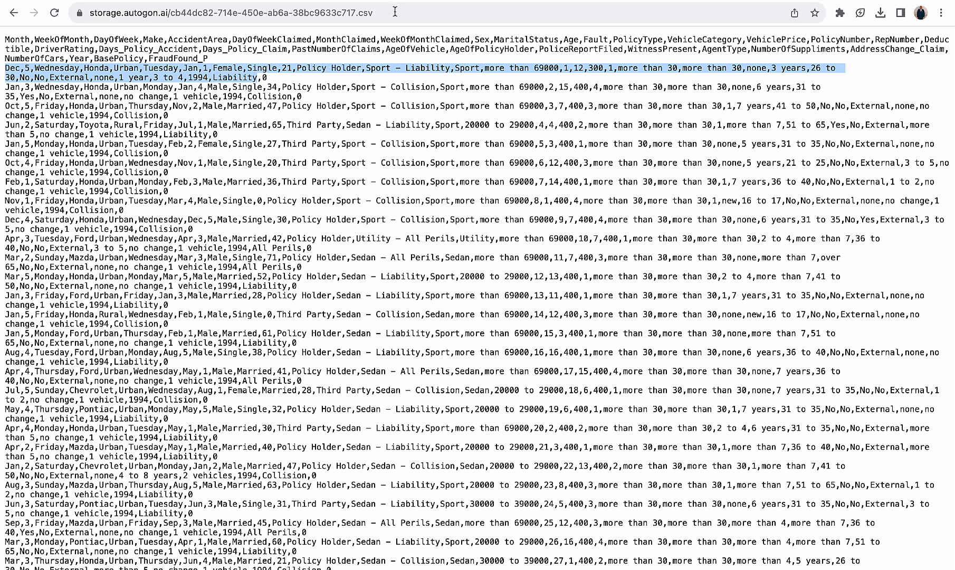
# Open Quick Predikt and choose the Vehicle Insurance Fraud Detection project with its Vehicle Fraud Detection model
pyautogui.click(442, 0)
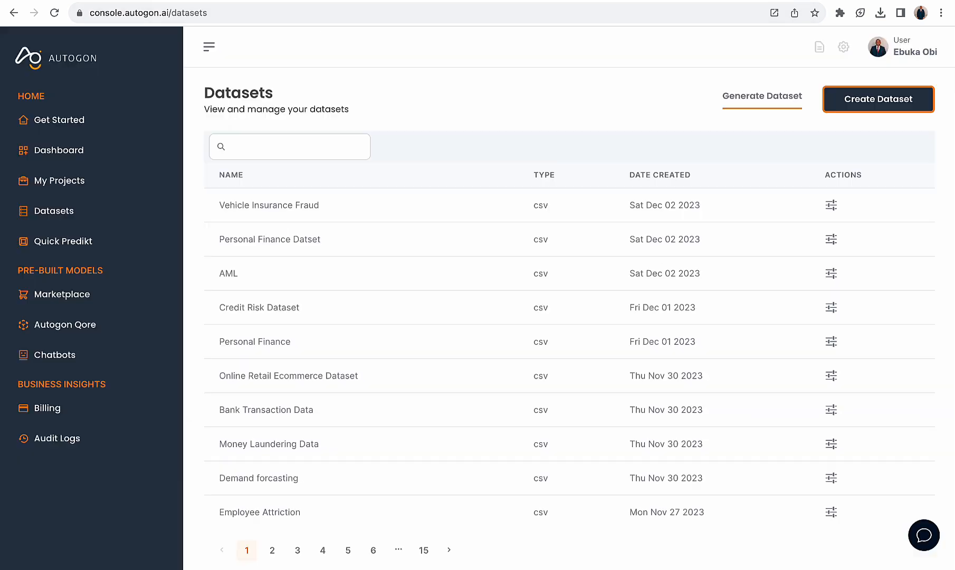
pyautogui.click(76, 240)
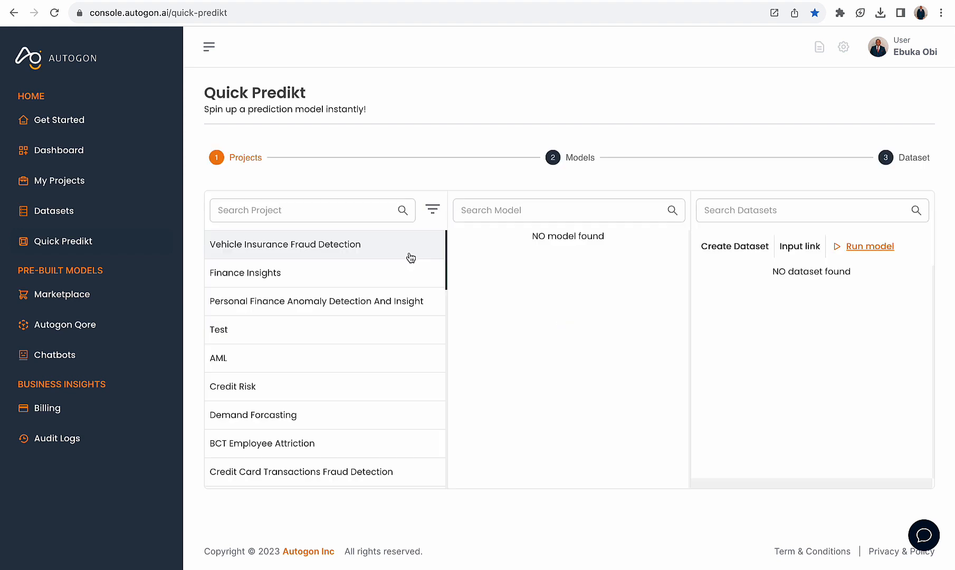
pyautogui.click(313, 252)
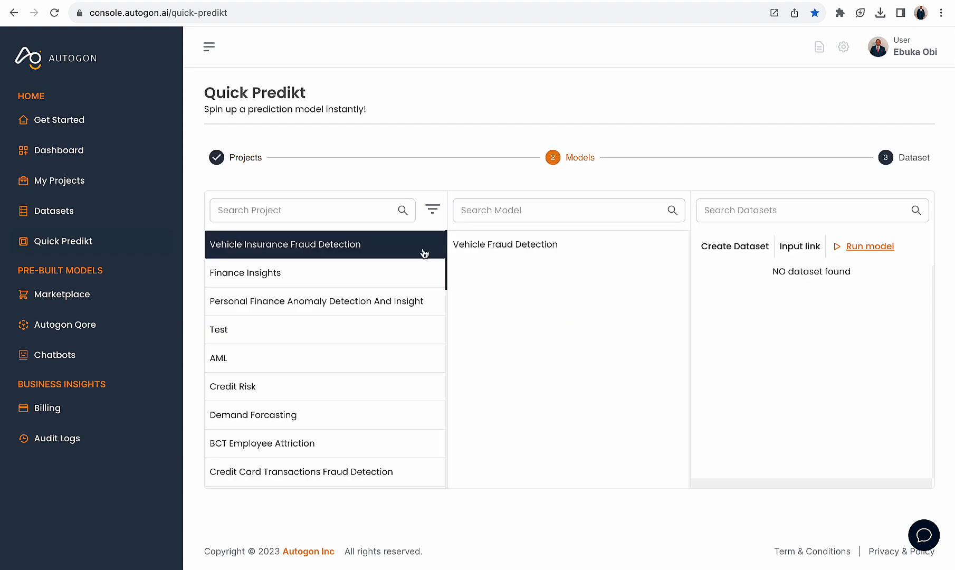
pyautogui.click(518, 246)
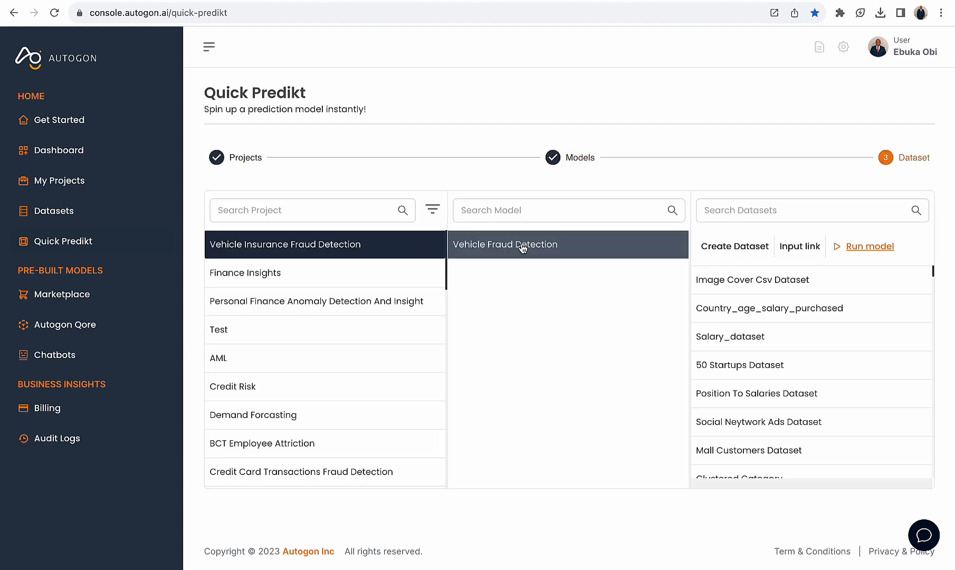
# Generate a dataset from the copied first record as the scaler with dimension 1, and copy the generated dataset's link
pyautogui.click(756, 254)
pyautogui.click(436, 154)
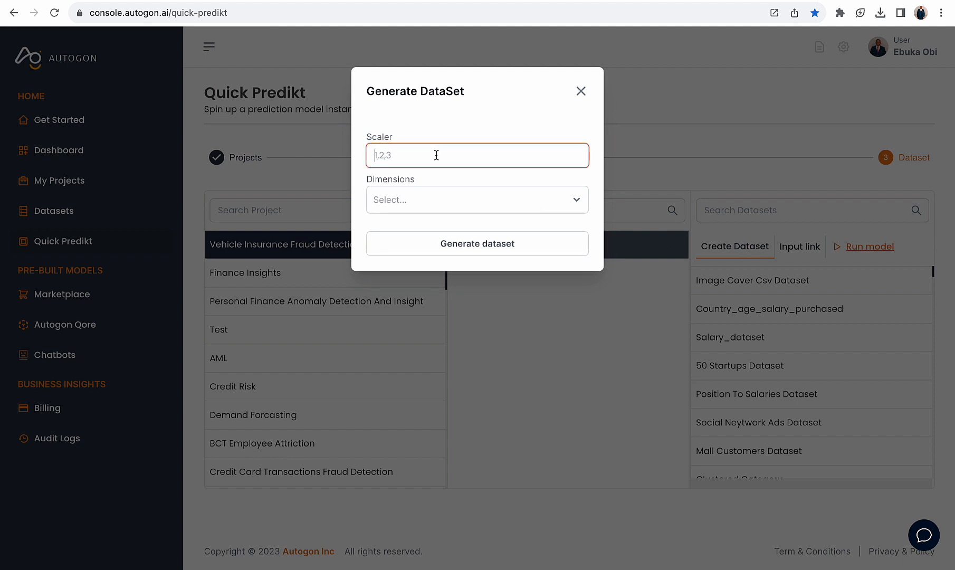
pyautogui.write('30,No,No,External,none,1 year,3 to 4,1994,Liability')
pyautogui.click(470, 200)
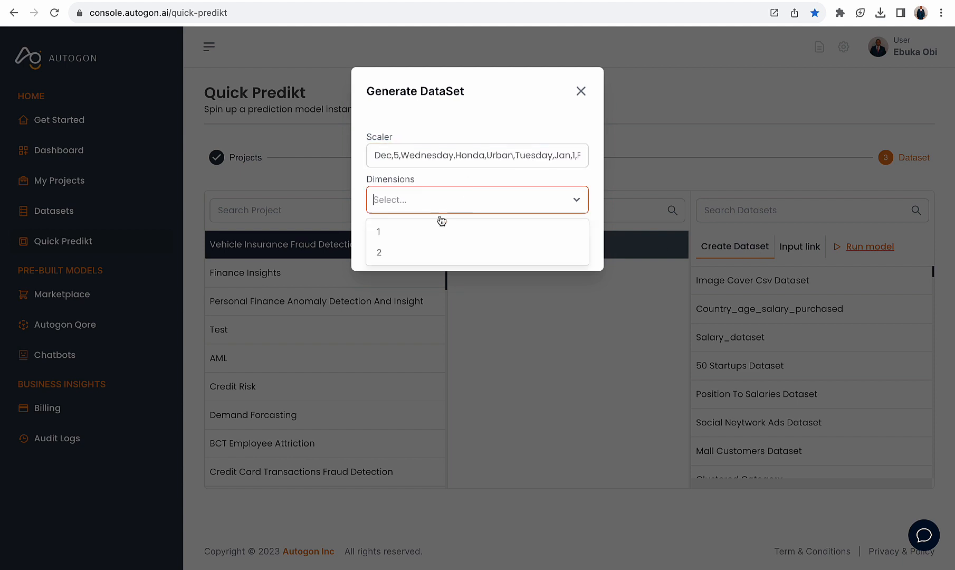
pyautogui.click(433, 230)
pyautogui.click(454, 248)
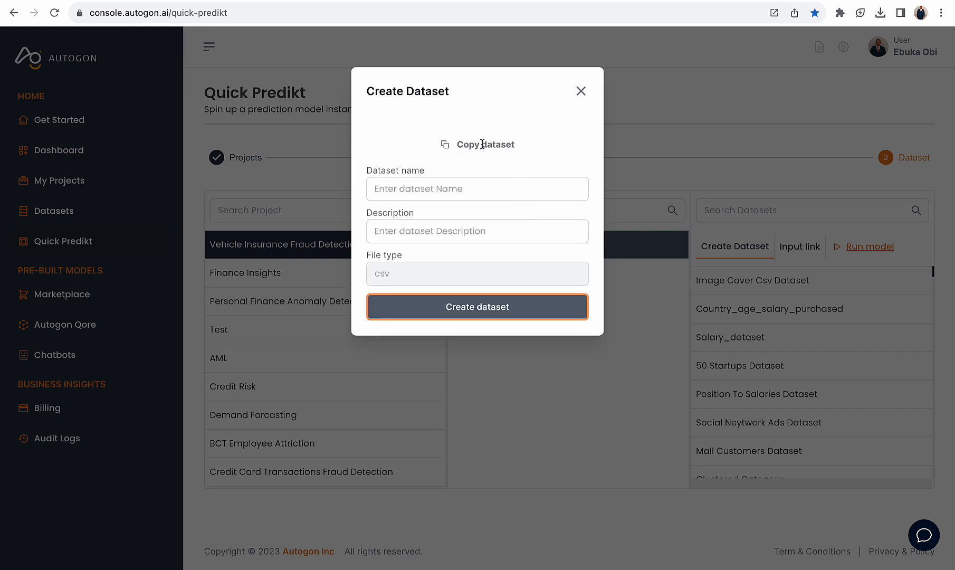
pyautogui.click(482, 144)
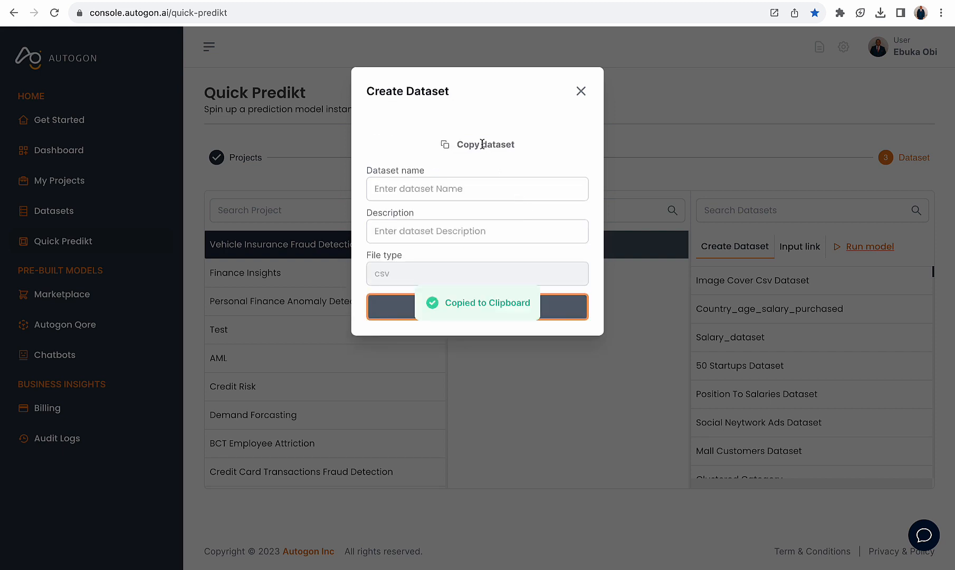
# Return to the wizard's prediction page, paste the copied dataset link as test data and run the prediction
pyautogui.click(361, 0)
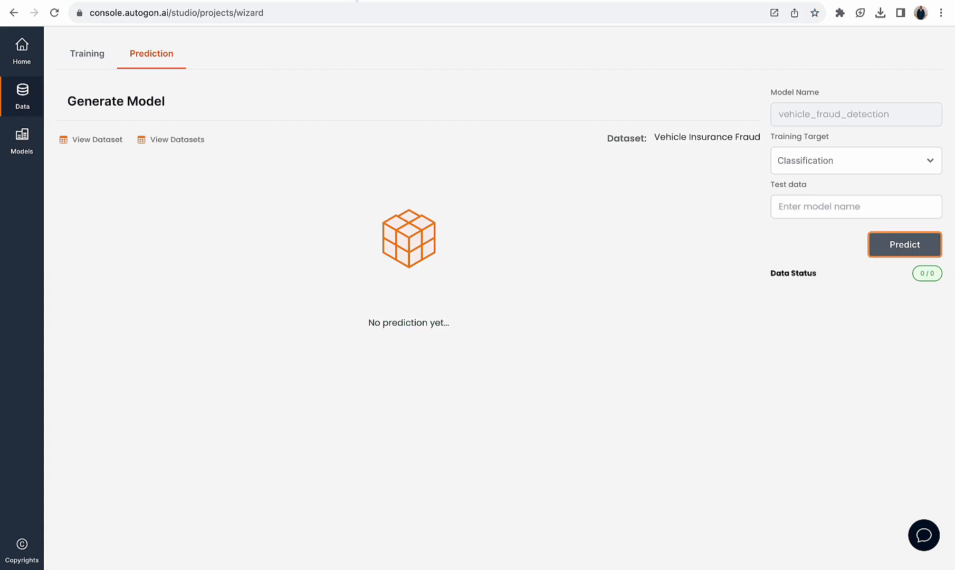
pyautogui.click(840, 206)
pyautogui.press('super+v')
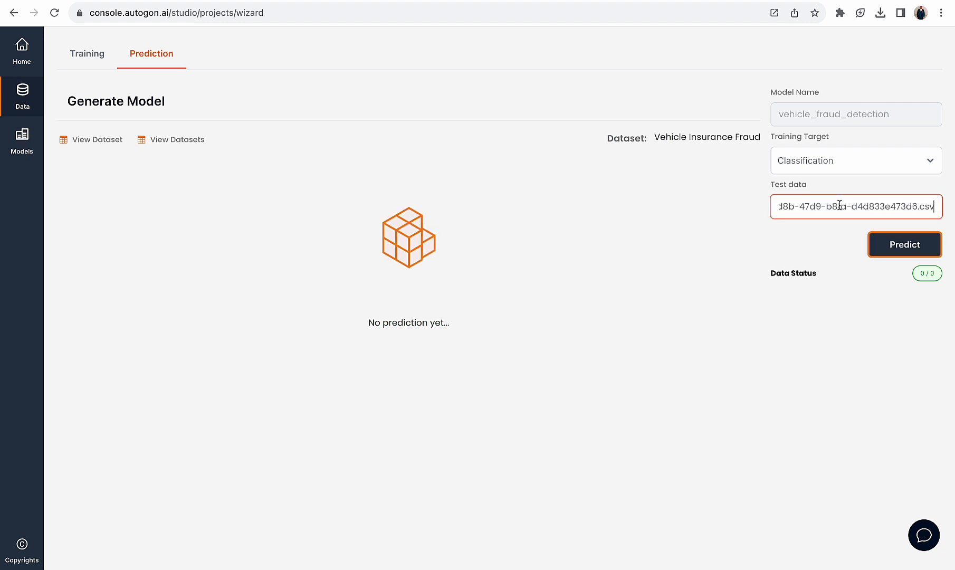
pyautogui.click(905, 244)
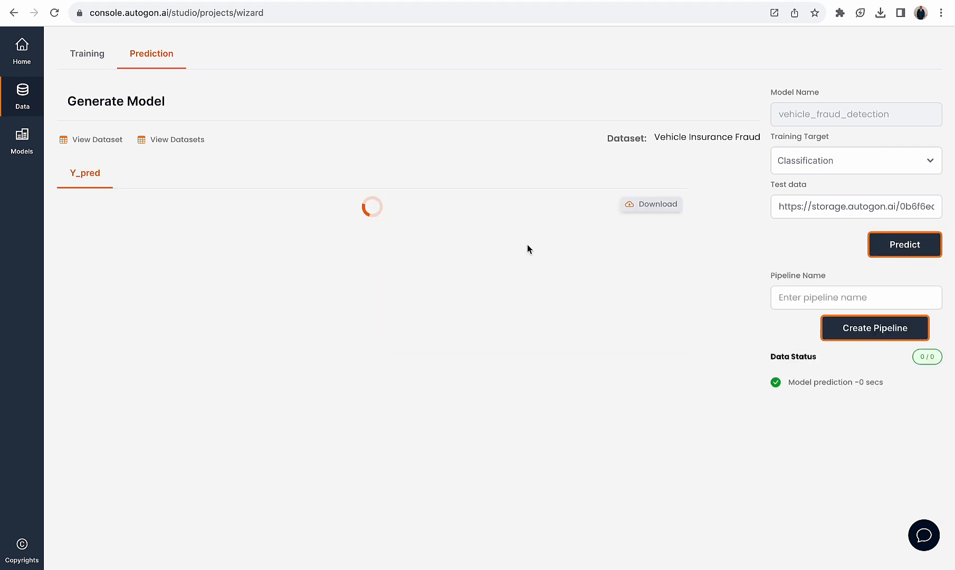
# Examine the prediction label and score columns at the end of the Y_pred results table
pyautogui.hscroll(10, 539, 252)
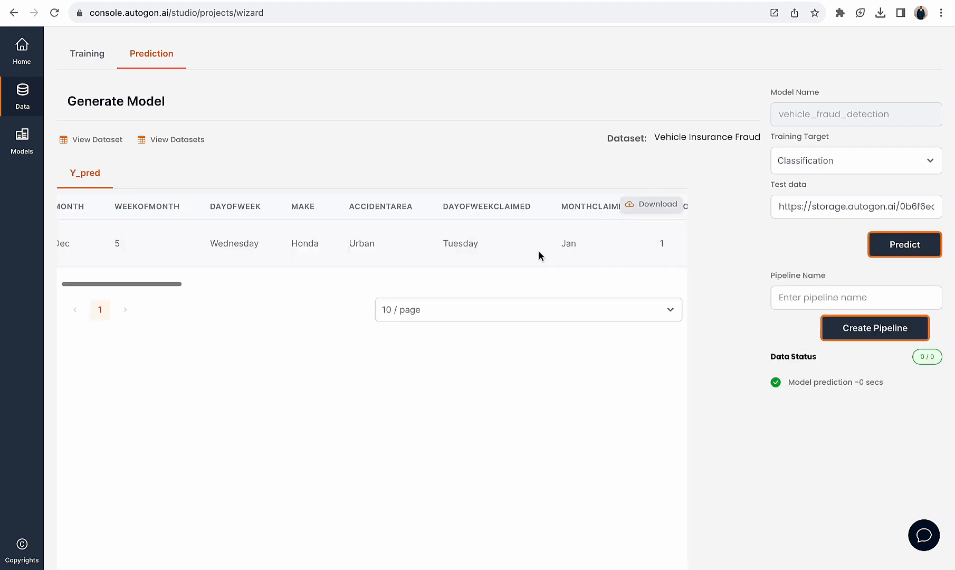
pyautogui.hscroll(5, 539, 251)
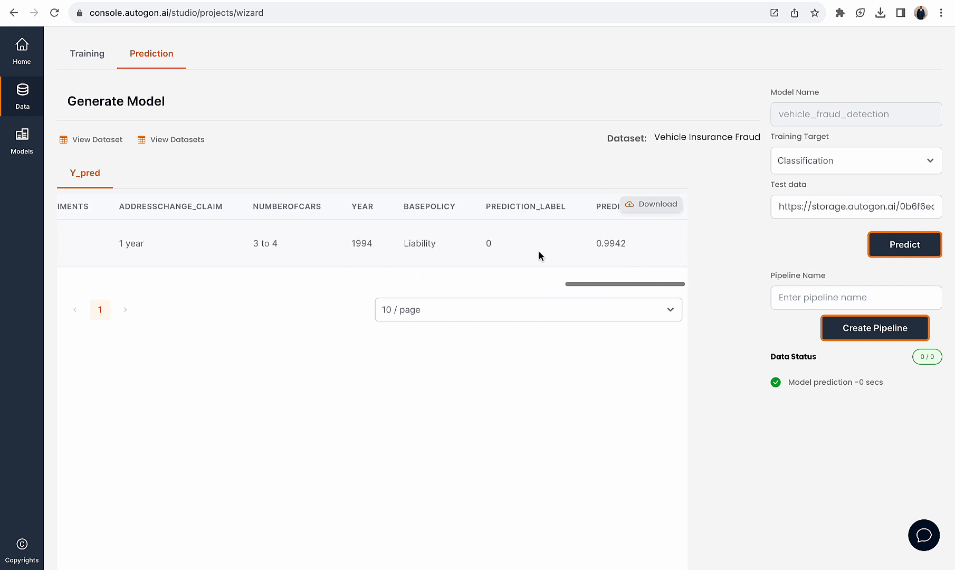
pyautogui.moveTo(474, 206); pyautogui.dragTo(552, 205)
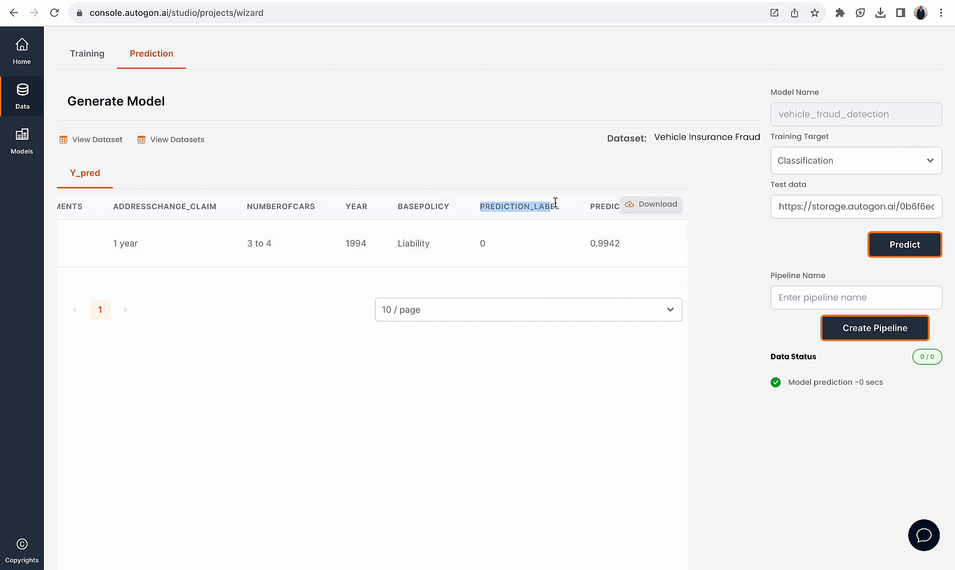
# Compare the prediction label in the Y_pred results with the FraudFound_P value of the first record in the source CSV
pyautogui.doubleClick(482, 243)
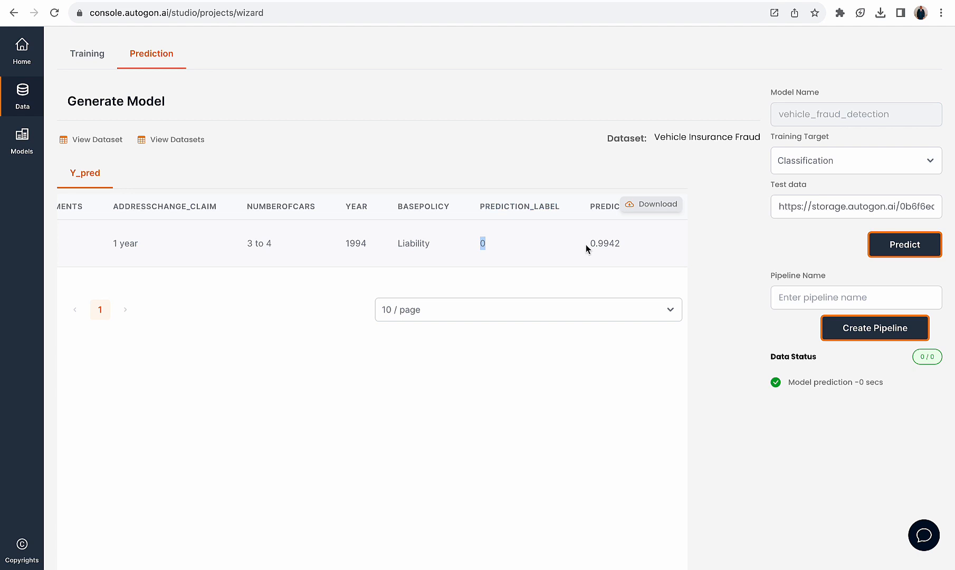
pyautogui.click(614, 250)
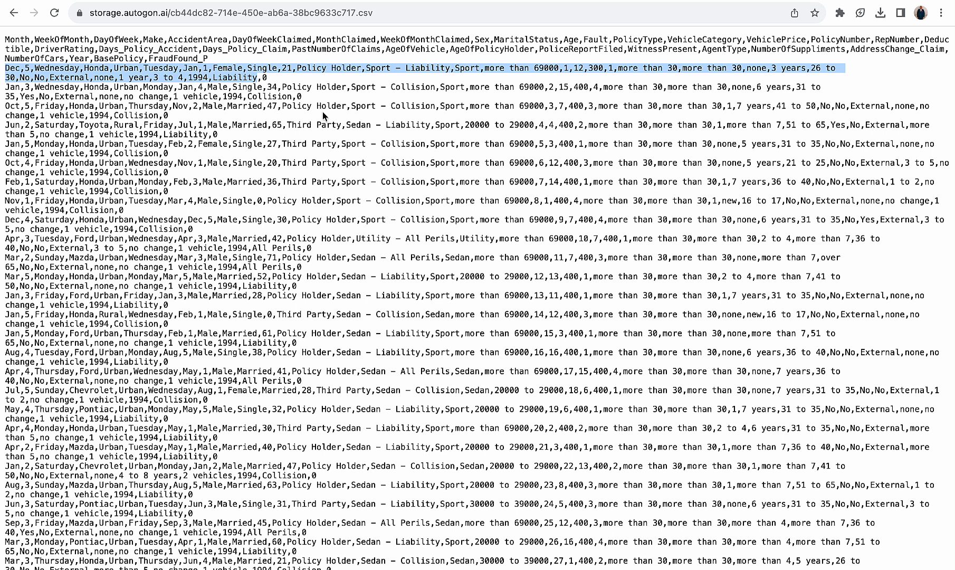
pyautogui.click(268, 83)
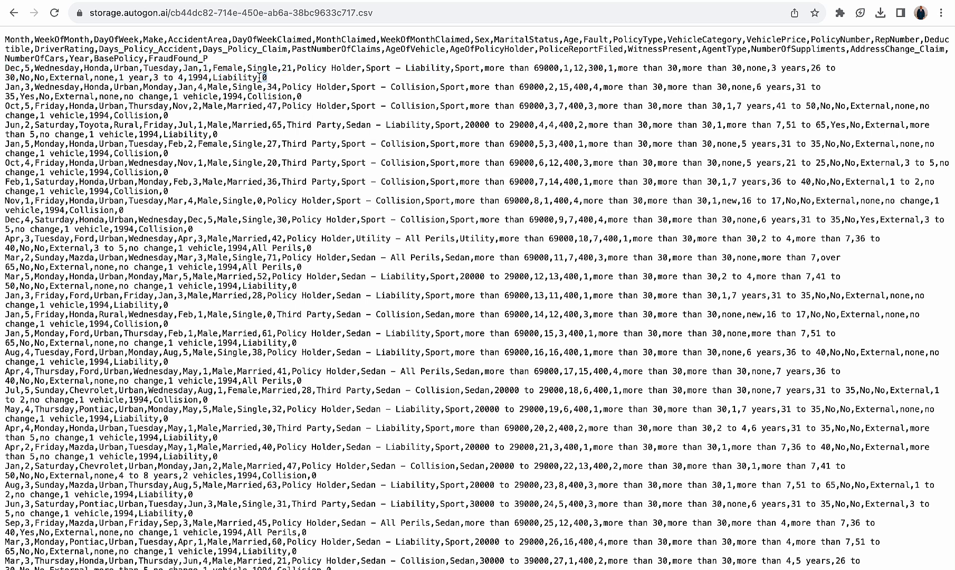
pyautogui.moveTo(258, 78); pyautogui.dragTo(177, 77)
pyautogui.click(270, 73)
# Copy the source CSV record starting Mar,5,Monday,Honda through Liability, leaving out its final FraudFound_P value
pyautogui.moveTo(309, 288); pyautogui.dragTo(1, 281)
pyautogui.click(306, 291)
pyautogui.moveTo(288, 286); pyautogui.dragTo(1, 282)
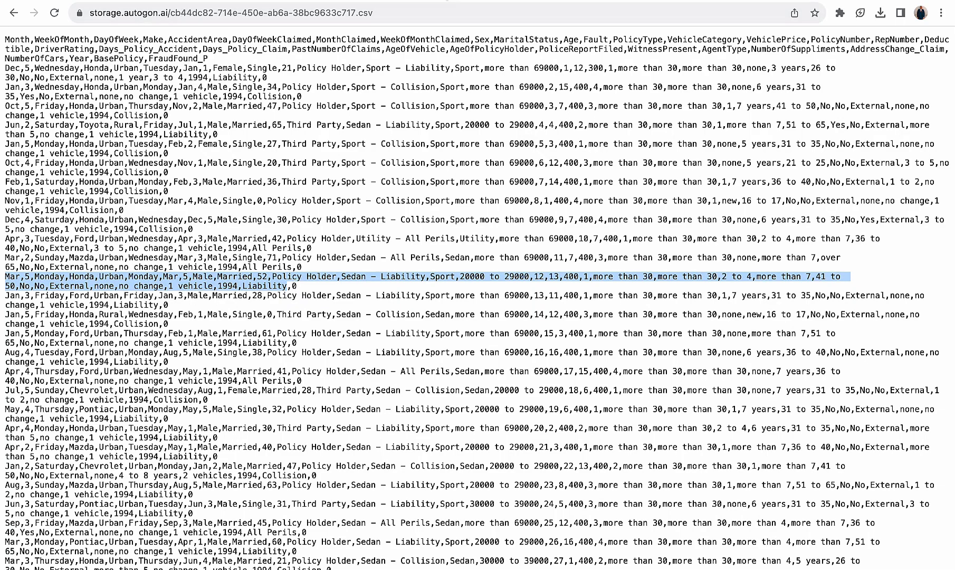
# In Quick Predikt, generate a new dataset from the copied March record as the scaler with dimension 1, and copy its link
pyautogui.click(454, 1)
pyautogui.click(581, 92)
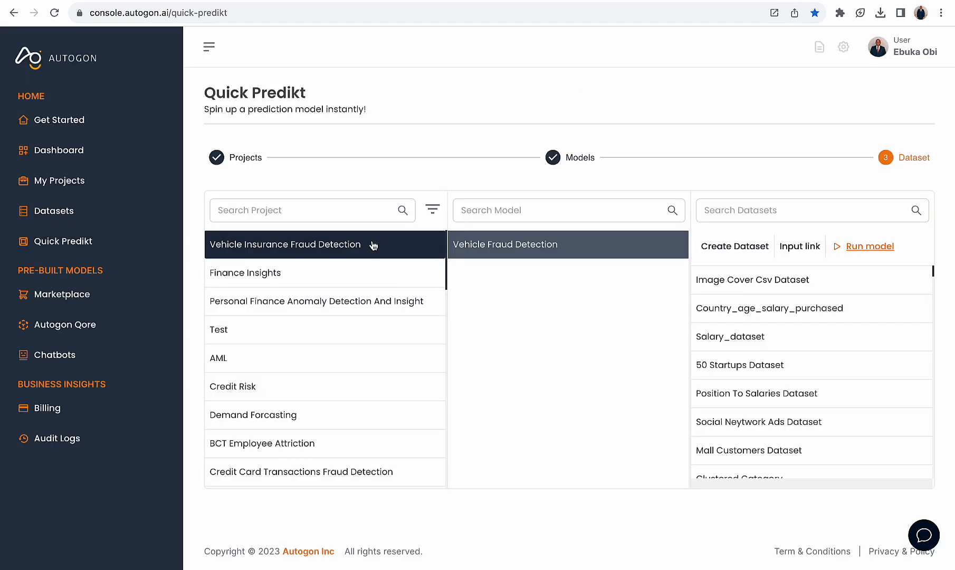
pyautogui.click(716, 245)
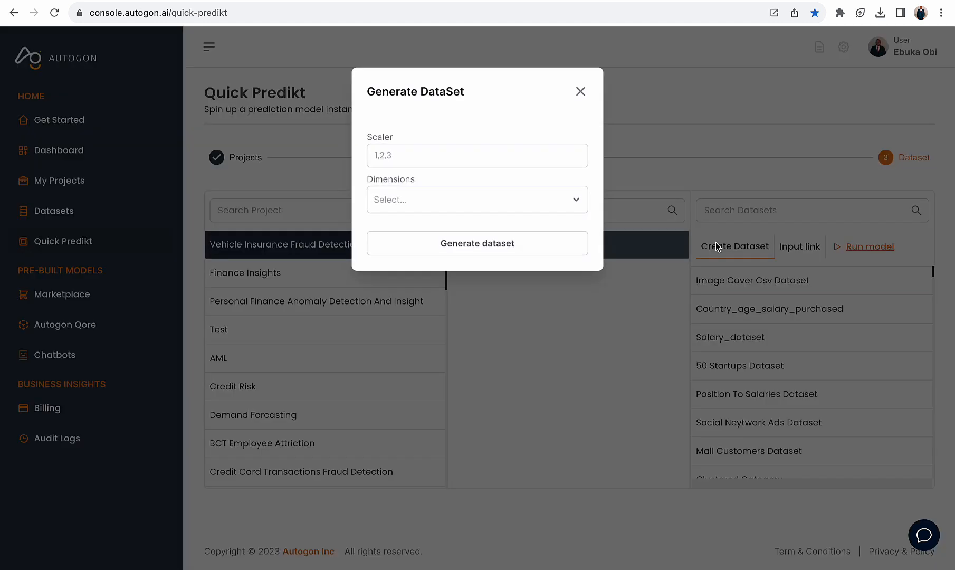
pyautogui.hotkey('ctrl', 'v')
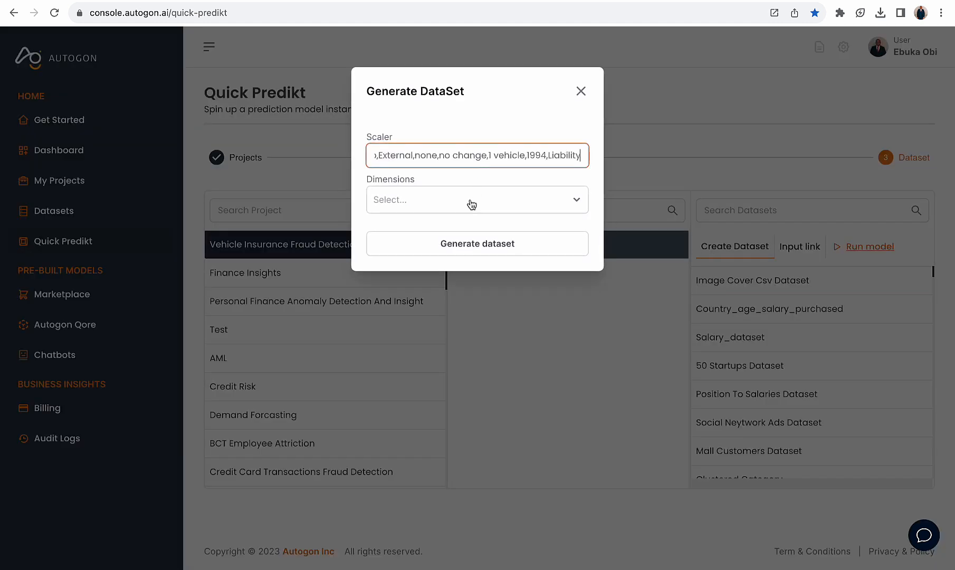
pyautogui.click(472, 203)
pyautogui.click(455, 228)
pyautogui.click(454, 234)
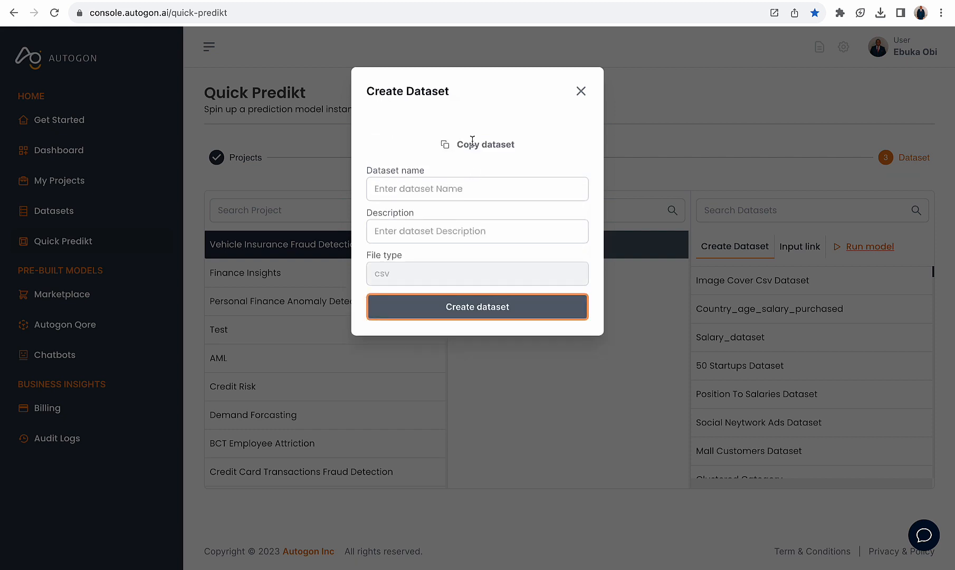
pyautogui.click(476, 144)
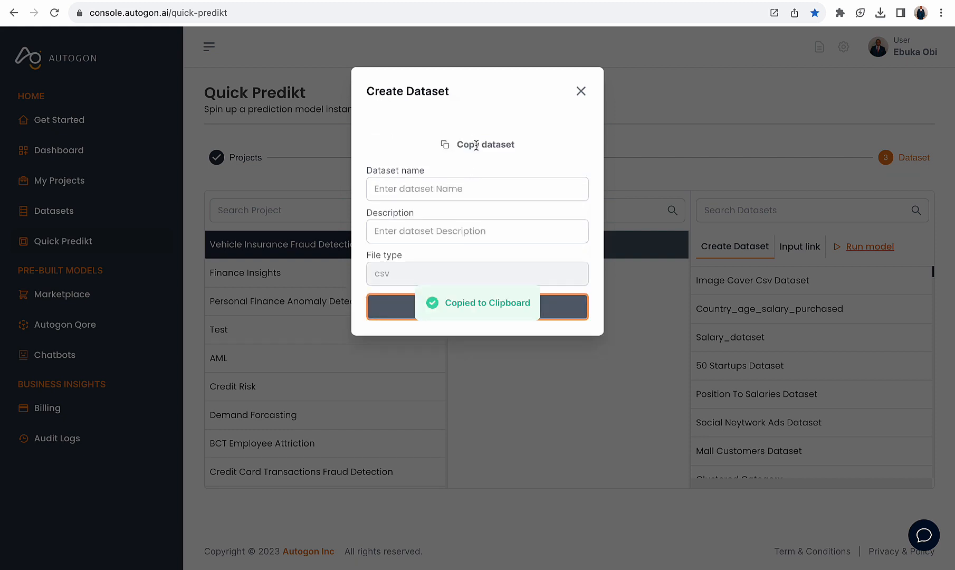
# Open the copied dataset link in a new browser tab and check the generated March record
pyautogui.press('super+t')
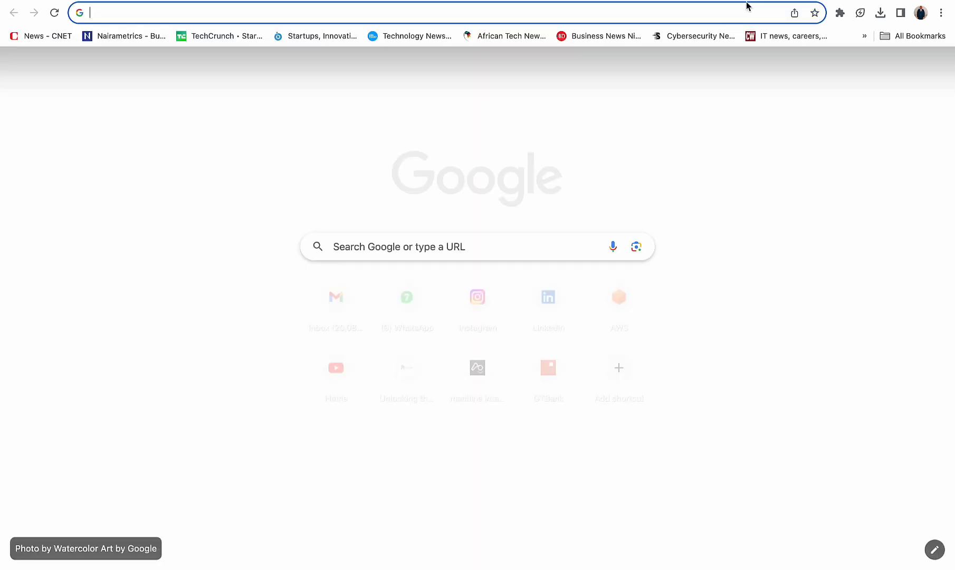
pyautogui.click(738, 9)
pyautogui.press('super+v')
pyautogui.press('Return')
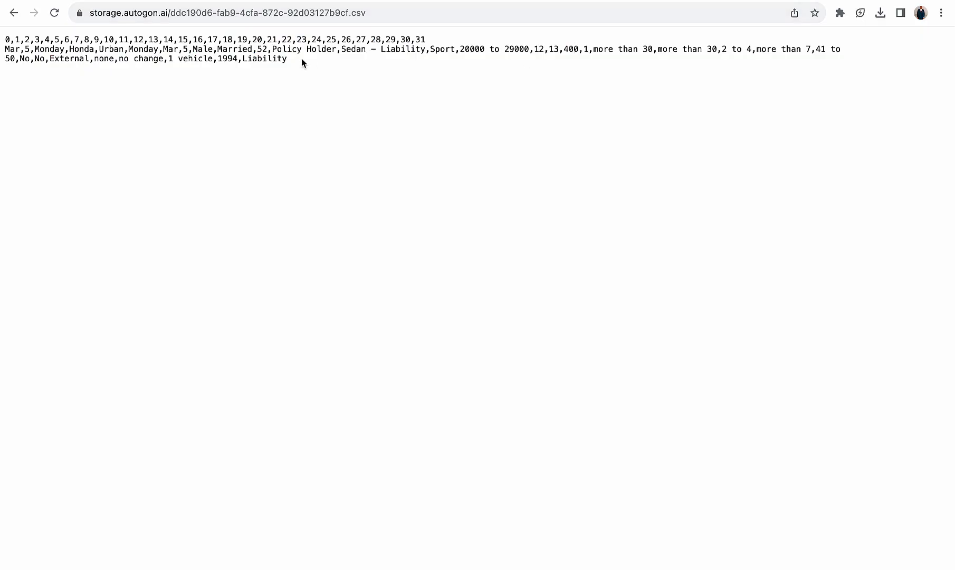
pyautogui.moveTo(302, 59); pyautogui.dragTo(3, 43)
pyautogui.click(233, 54)
# Replace the test data on the wizard's prediction page with the March record's dataset link and run the prediction
pyautogui.click(344, 1)
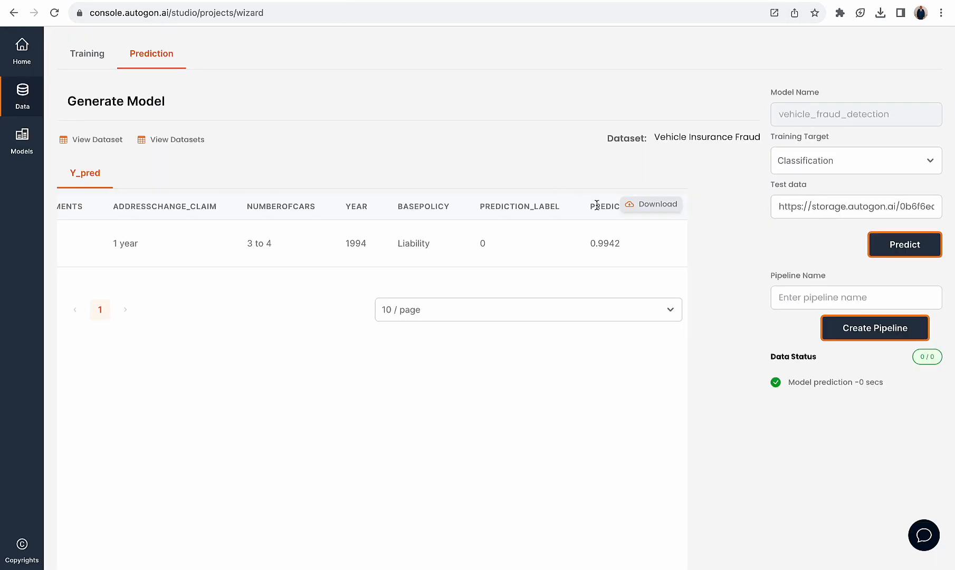
pyautogui.click(819, 197)
pyautogui.press('super+a')
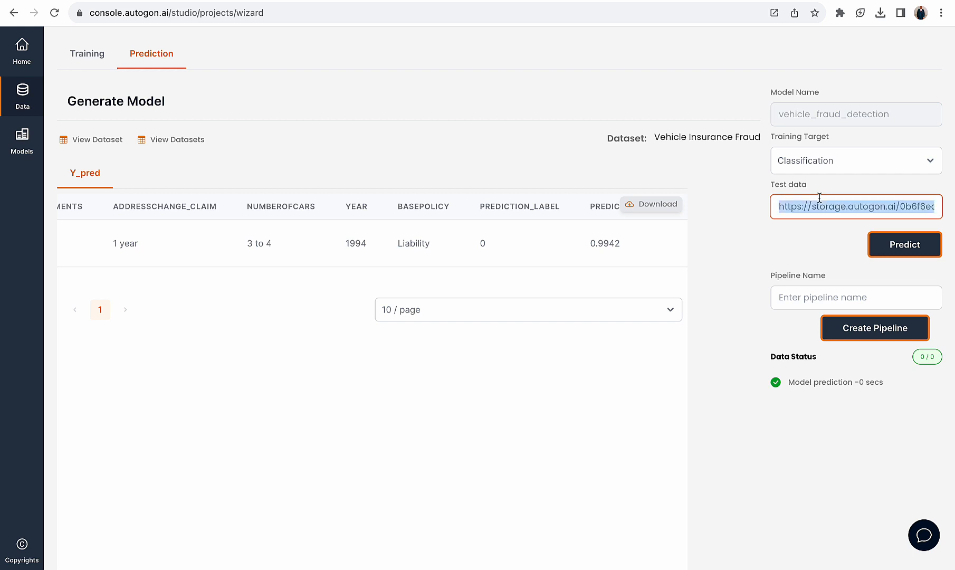
pyautogui.press('super+v')
pyautogui.click(904, 244)
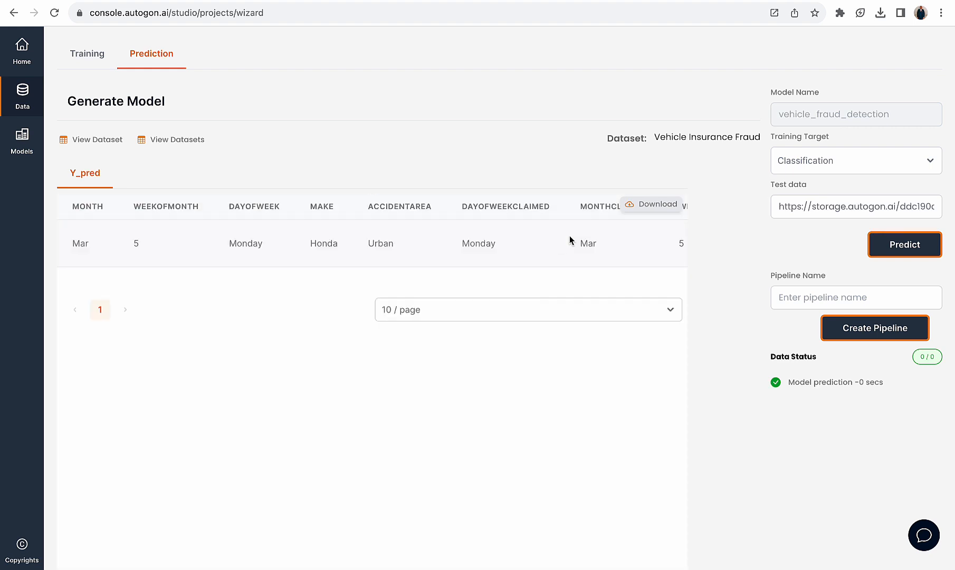
# Examine the March record's prediction label and score, and compare them with its FraudFound_P value in the source CSV
pyautogui.hscroll(10, 561, 238)
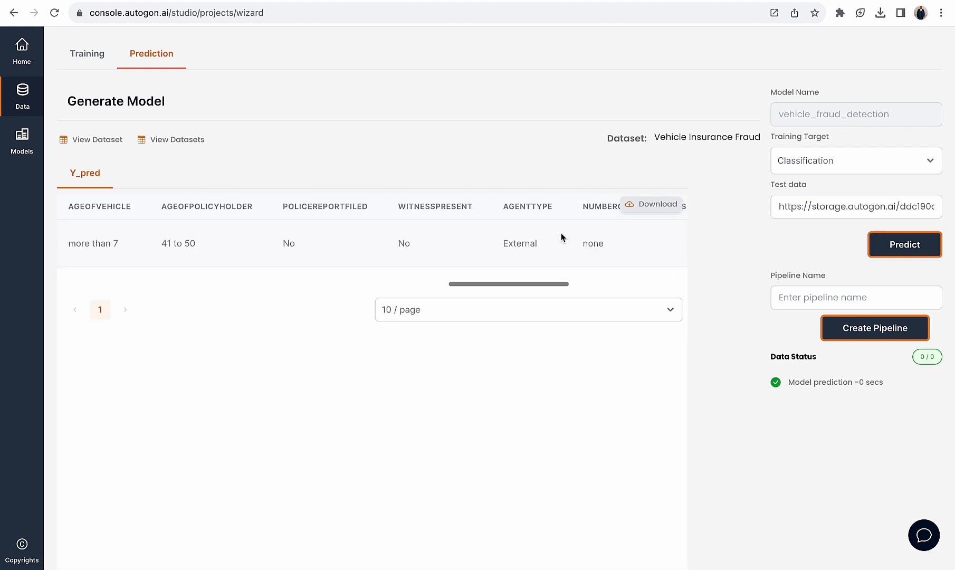
pyautogui.hscroll(10, 561, 238)
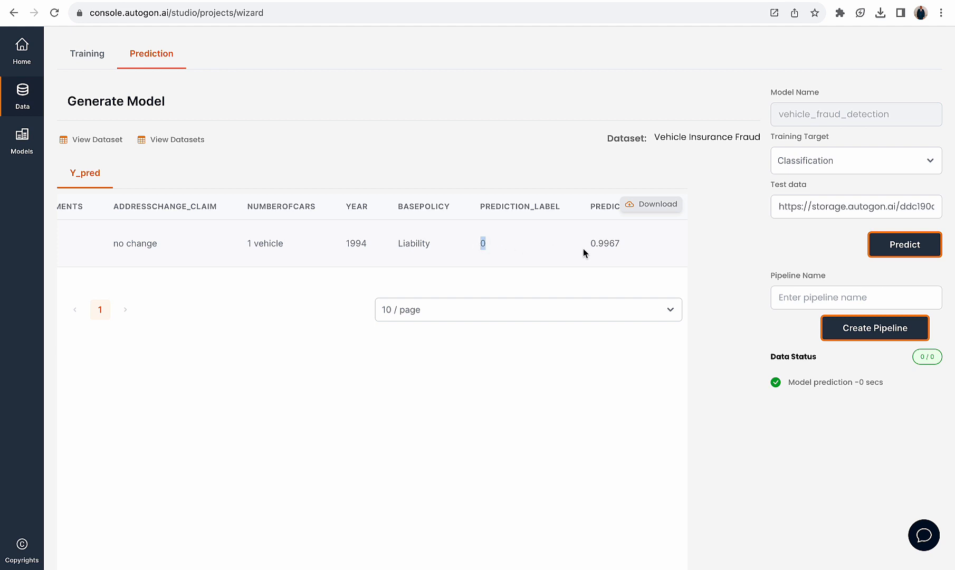
pyautogui.moveTo(589, 242); pyautogui.dragTo(615, 240)
pyautogui.click(386, 1)
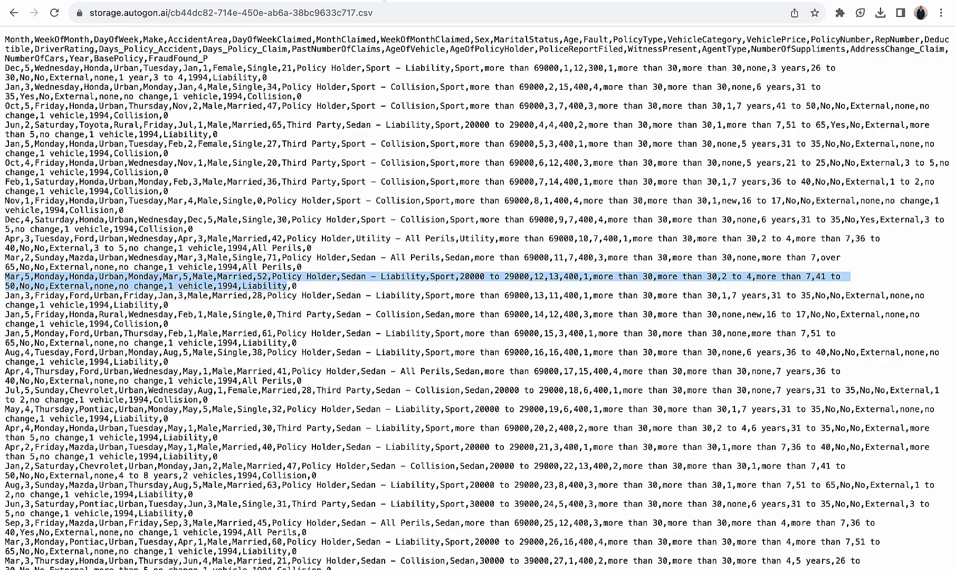
pyautogui.moveTo(292, 285); pyautogui.dragTo(303, 289)
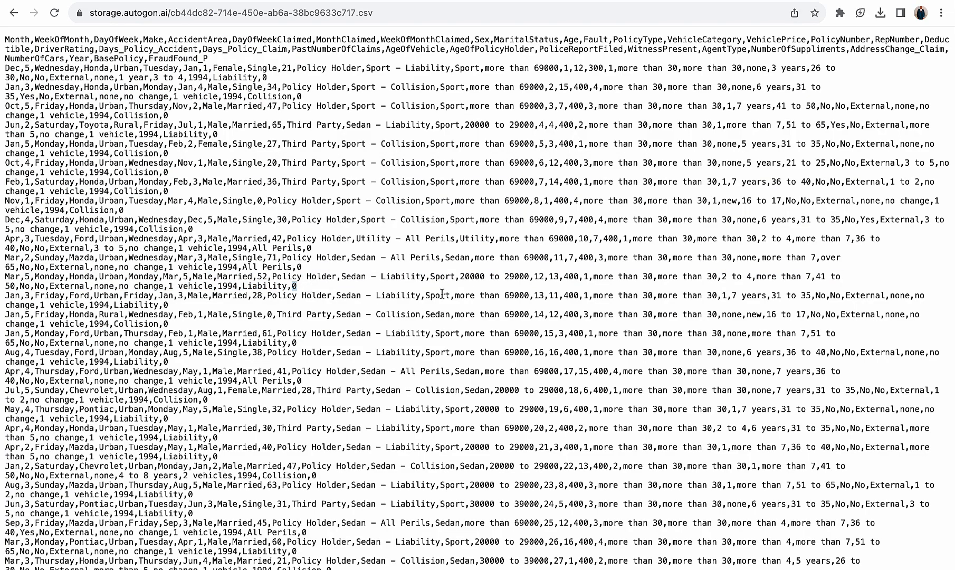
# Find the fraud-labelled record starting Nov,2,Thursday,Honda near the end of the source CSV and copy it without its final value of 1
pyautogui.scroll(-2, 683, 421)
pyautogui.scroll(-20, 685, 424)
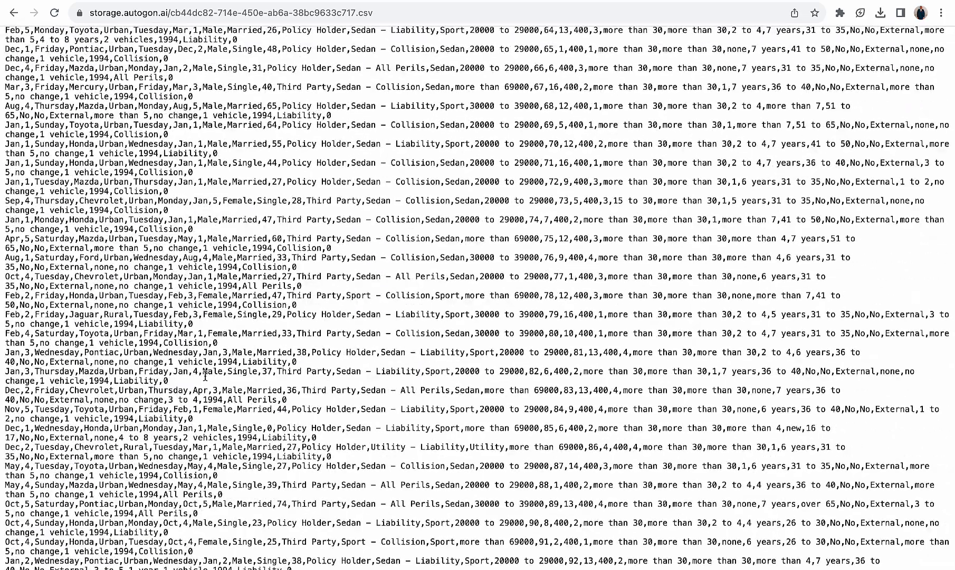
pyautogui.scroll(-5, 210, 461)
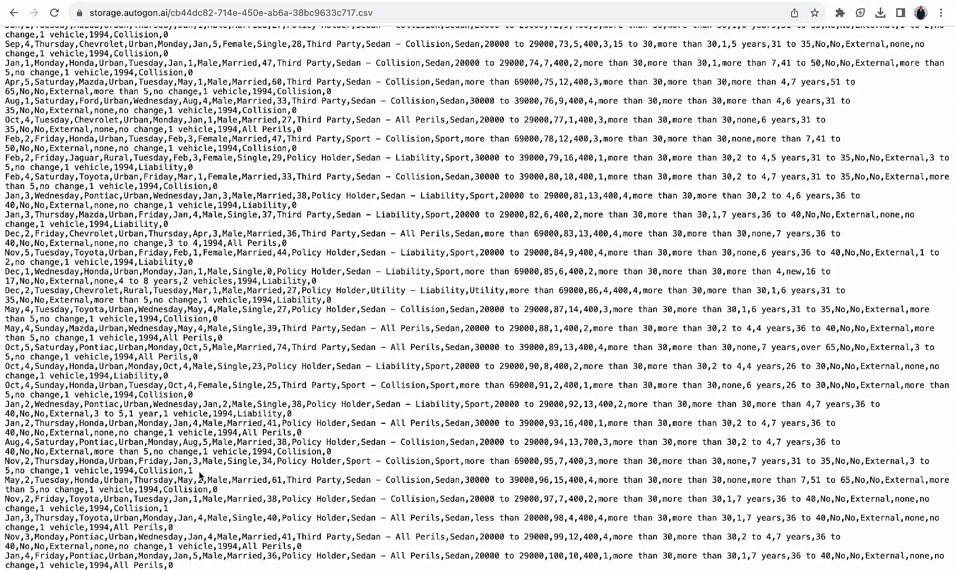
pyautogui.tripleClick(199, 474)
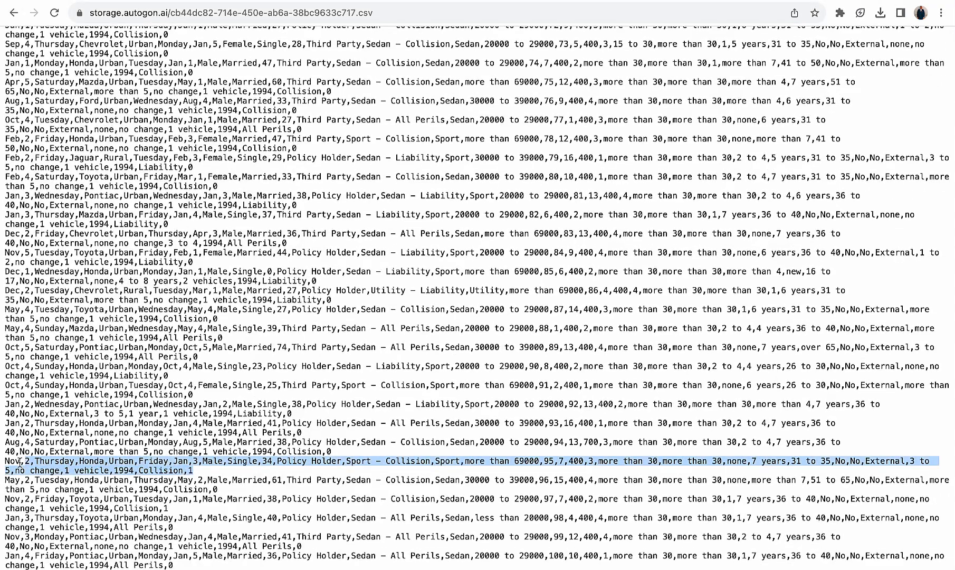
pyautogui.click(205, 467)
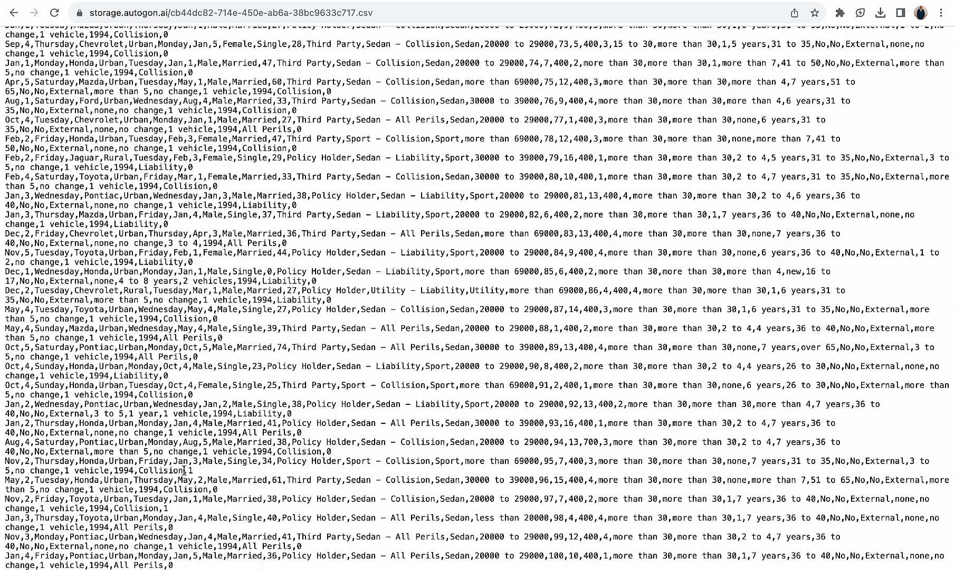
pyautogui.moveTo(184, 471); pyautogui.dragTo(2, 463)
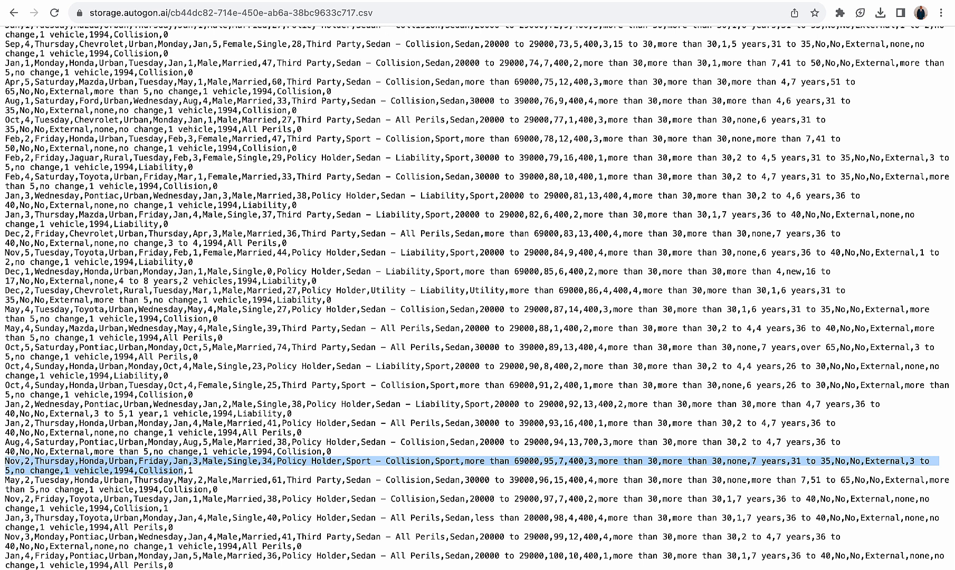
# Generate another Quick Predikt dataset from the copied November record with dimension 1, copy its link and close the dataset dialog
pyautogui.click(448, 1)
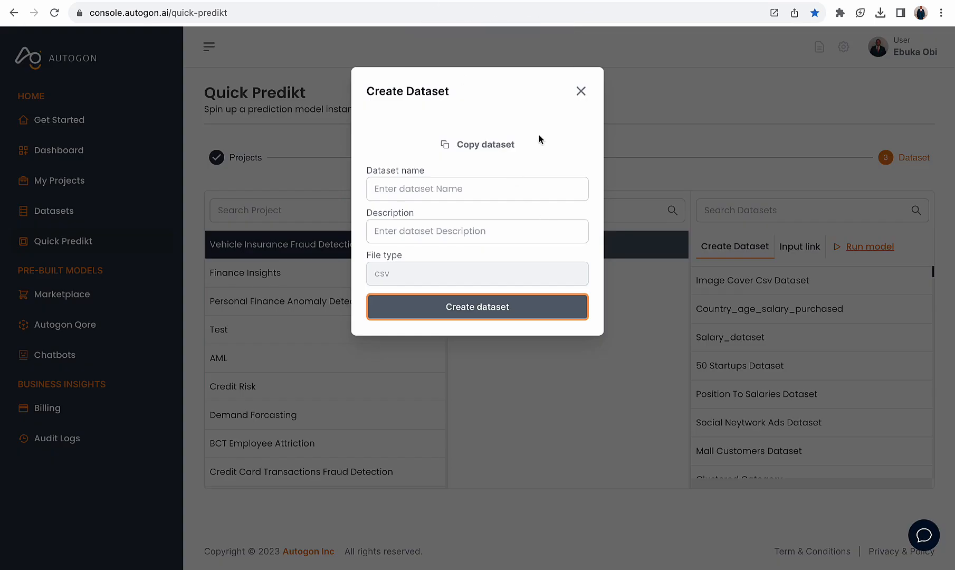
pyautogui.click(580, 92)
pyautogui.click(740, 246)
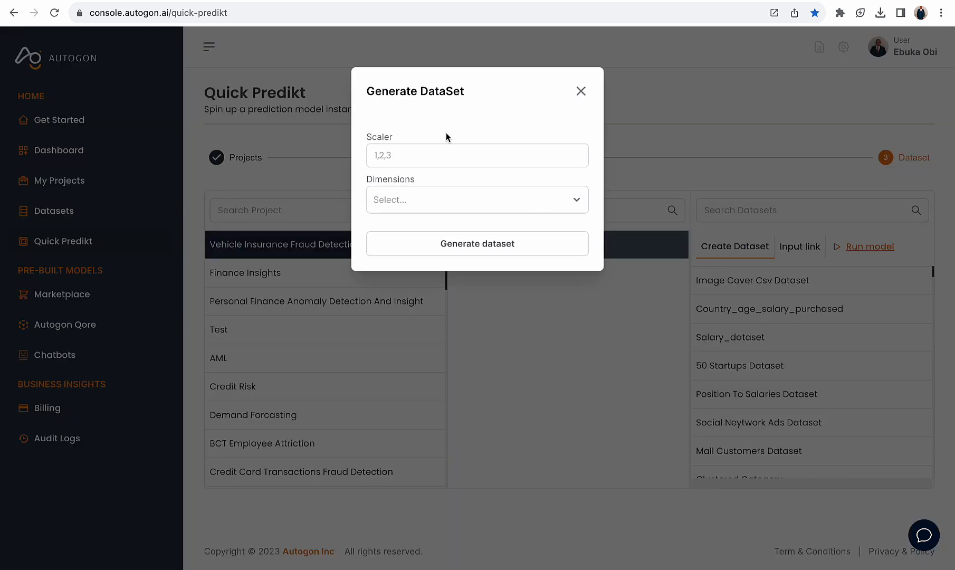
pyautogui.click(442, 153)
pyautogui.press('super+v')
pyautogui.click(442, 192)
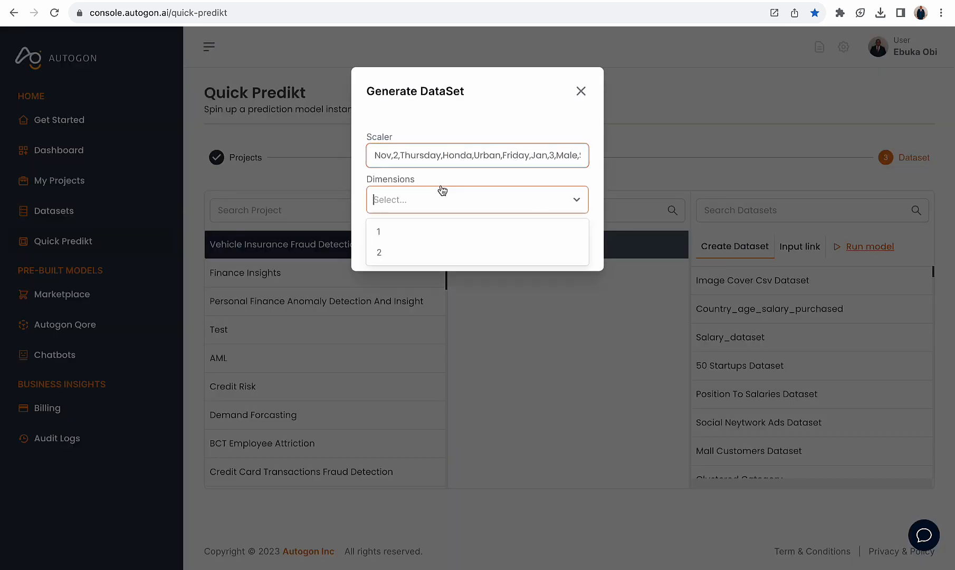
pyautogui.click(419, 221)
pyautogui.click(456, 243)
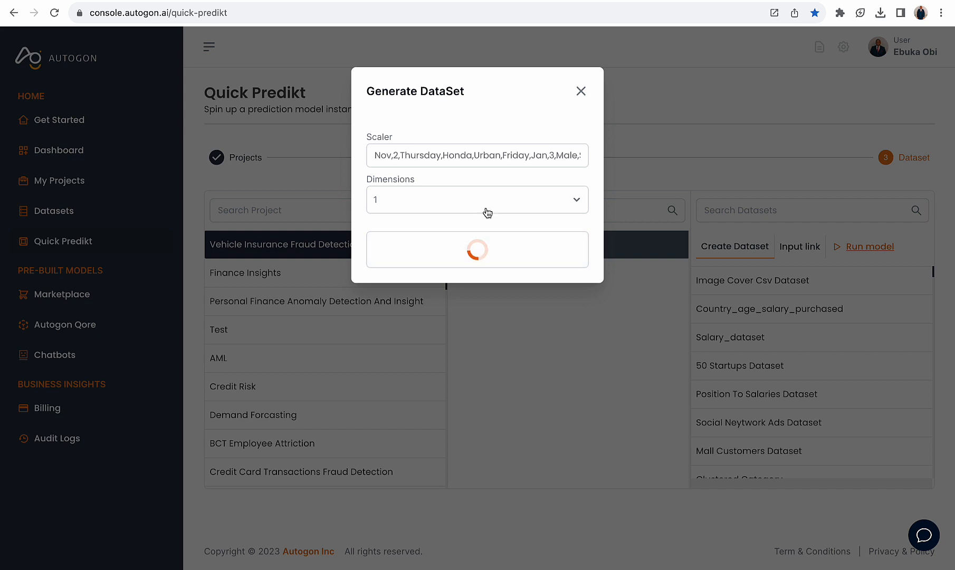
pyautogui.click(479, 144)
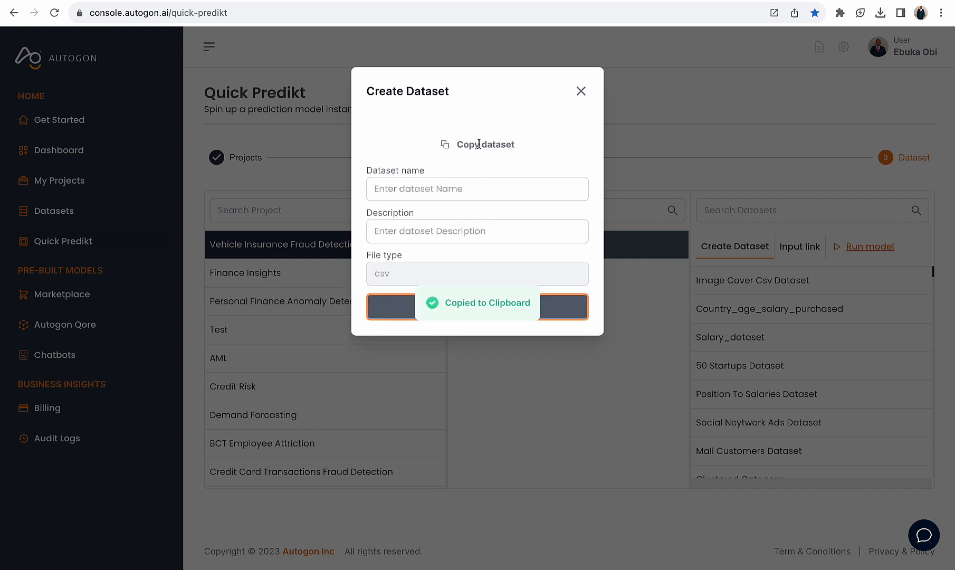
pyautogui.click(580, 91)
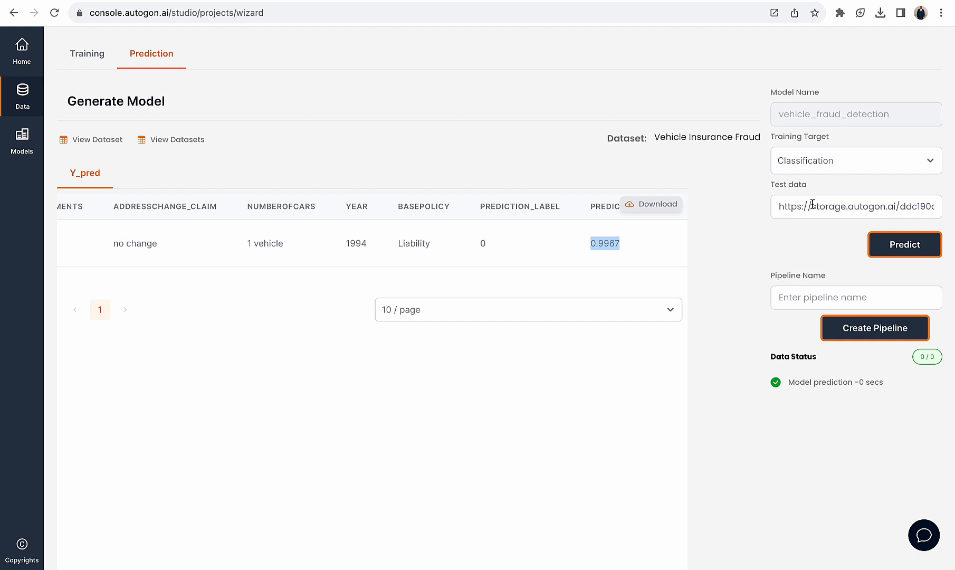
# Run the wizard's prediction with the November record's dataset link as test data, and examine the resulting prediction label and score
pyautogui.click(809, 205)
pyautogui.hotkey('ctrl', 'a')
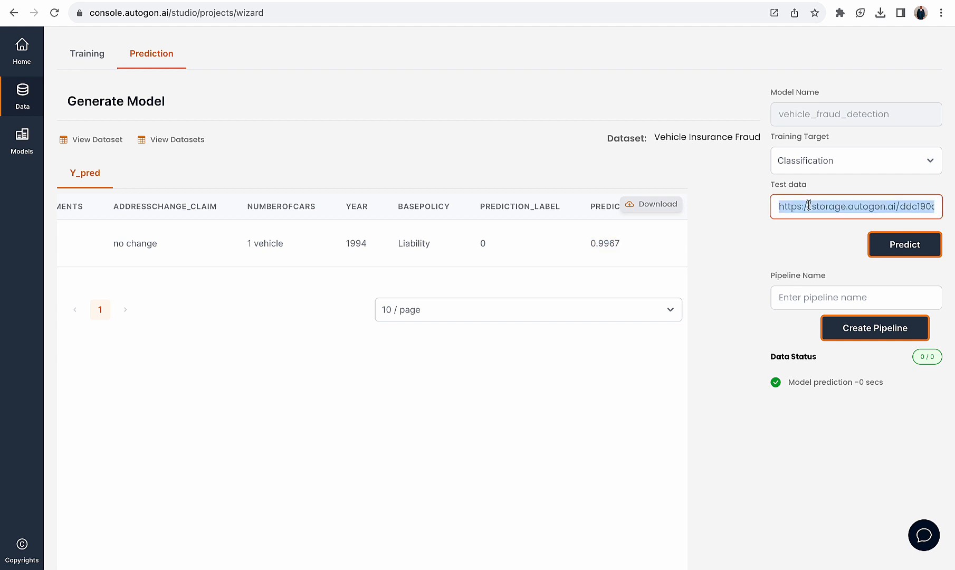
pyautogui.hotkey('ctrl', 'v')
pyautogui.click(900, 244)
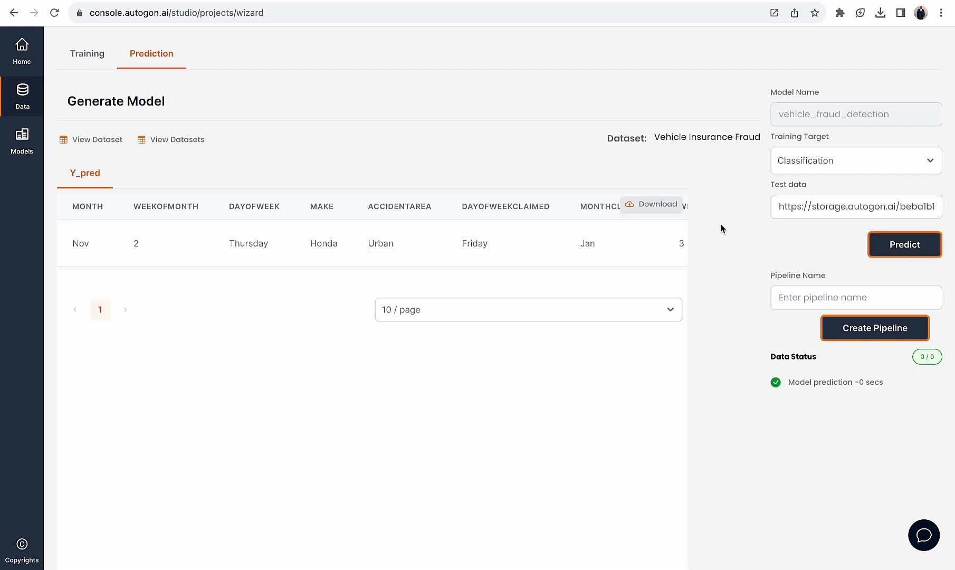
pyautogui.hscroll(15, 558, 248)
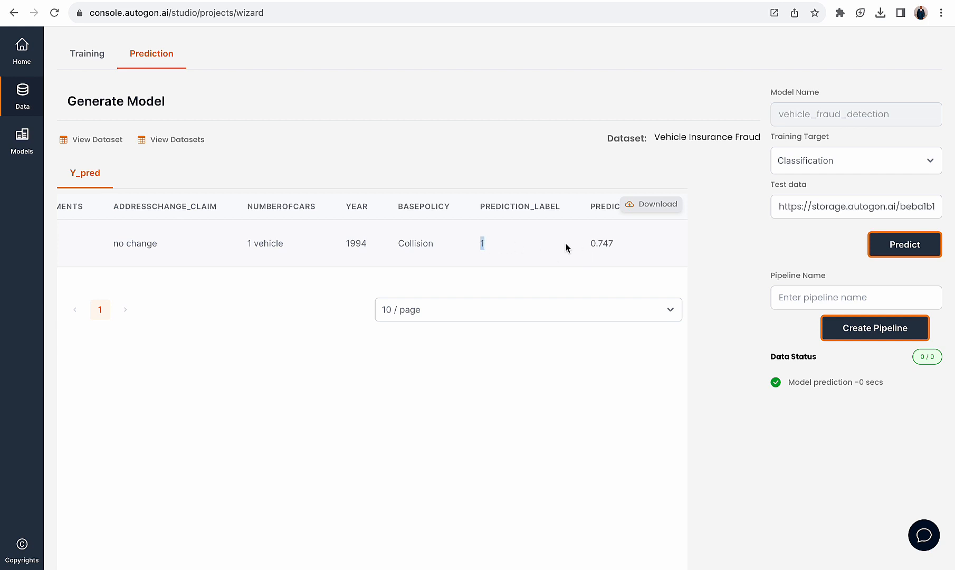
pyautogui.moveTo(580, 242); pyautogui.dragTo(648, 243)
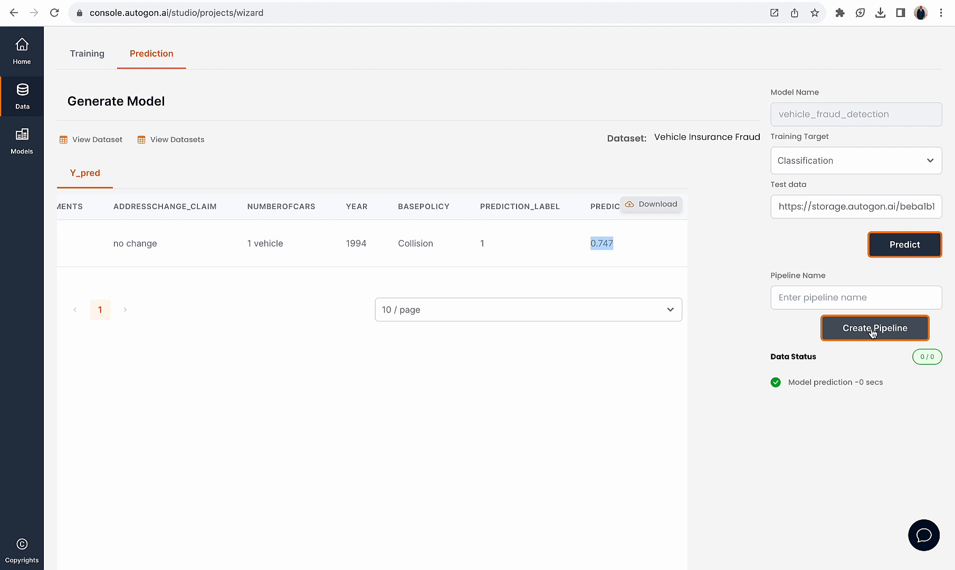
# Create a pipeline named vehicle_fraud_pipeline from the trained vehicle_fraud_detection model
pyautogui.click(859, 304)
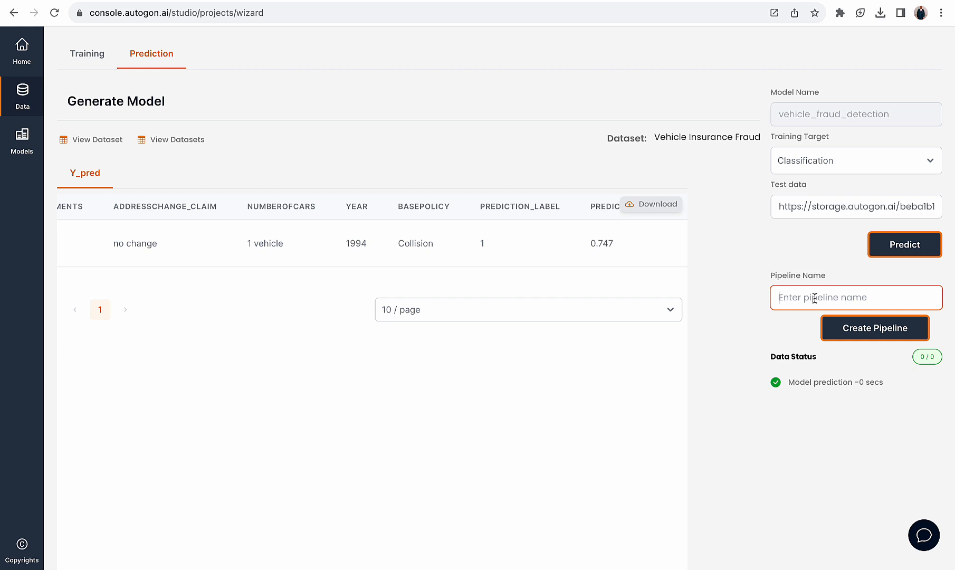
pyautogui.write('vehicle_fraud')
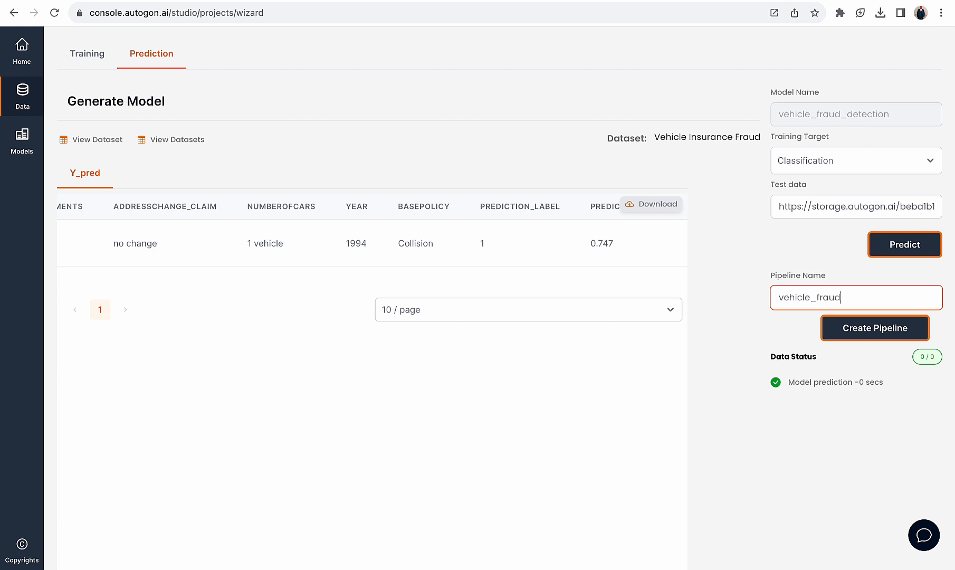
pyautogui.write('_pipeline')
pyautogui.hotkey('ctrl', 'a')
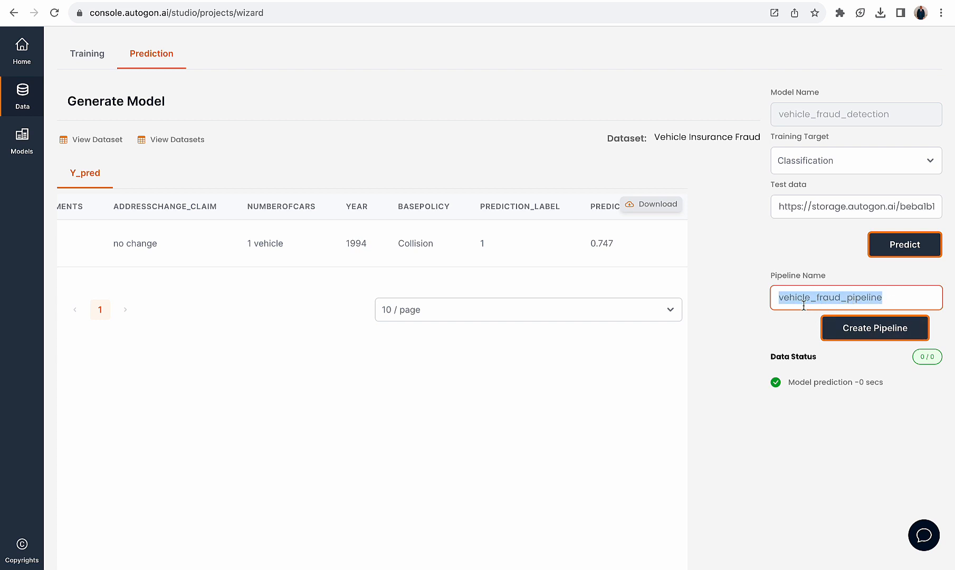
pyautogui.click(862, 336)
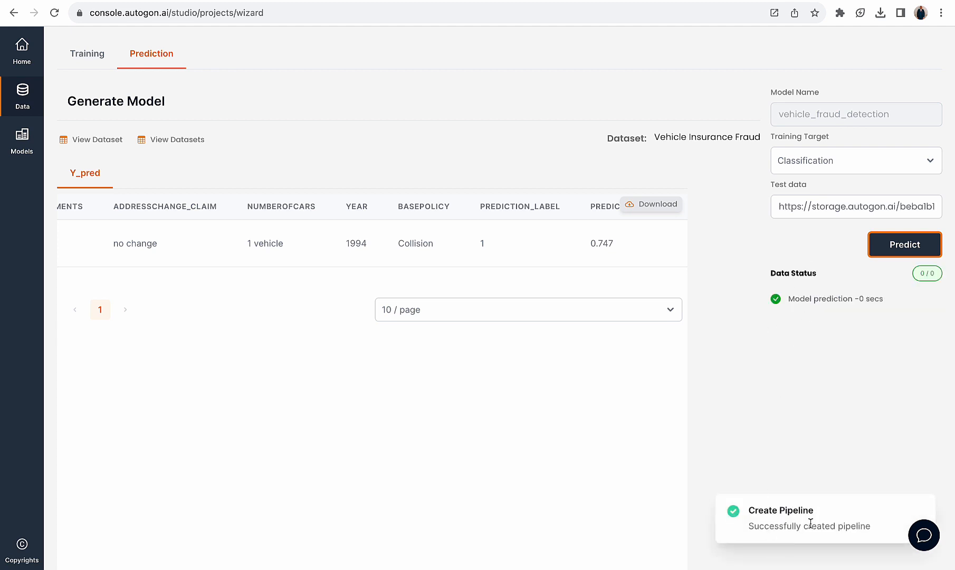
# Copy the wizard's test data link, reload Quick Predikt and select the Vehicle Insurance Fraud Detection project with its Vehicle Fraud Detection model
pyautogui.click(839, 207)
pyautogui.hotkey('ctrl', 'a')
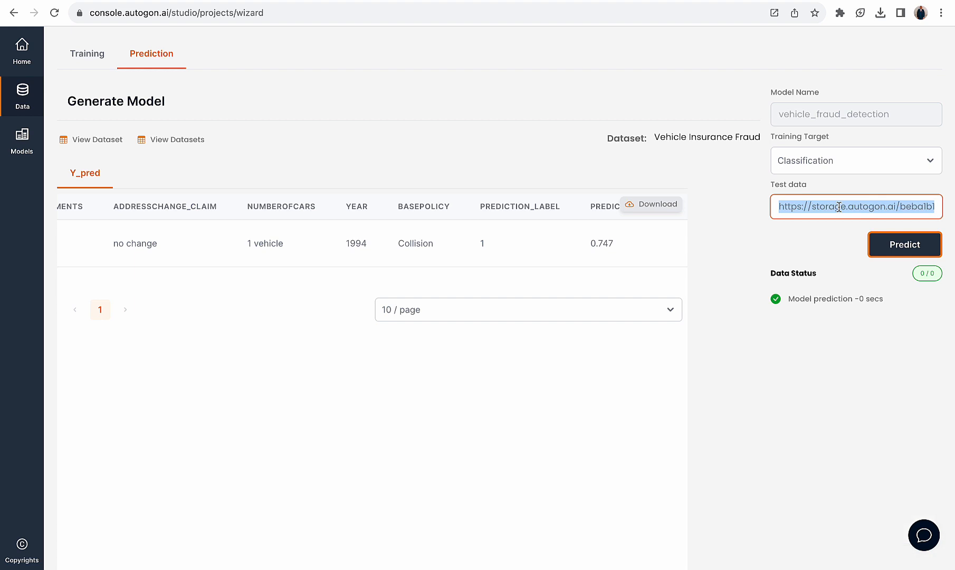
pyautogui.click(428, 2)
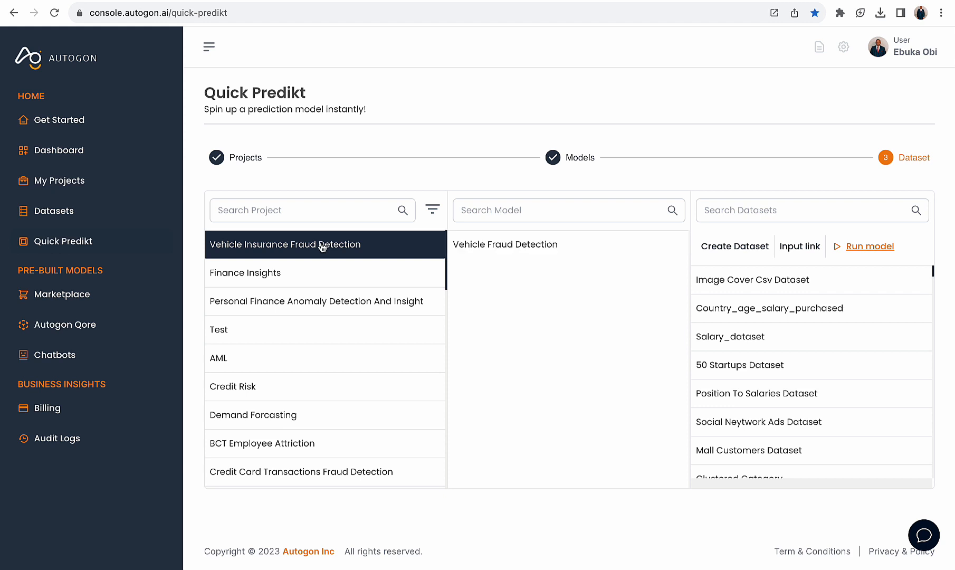
pyautogui.click(536, 243)
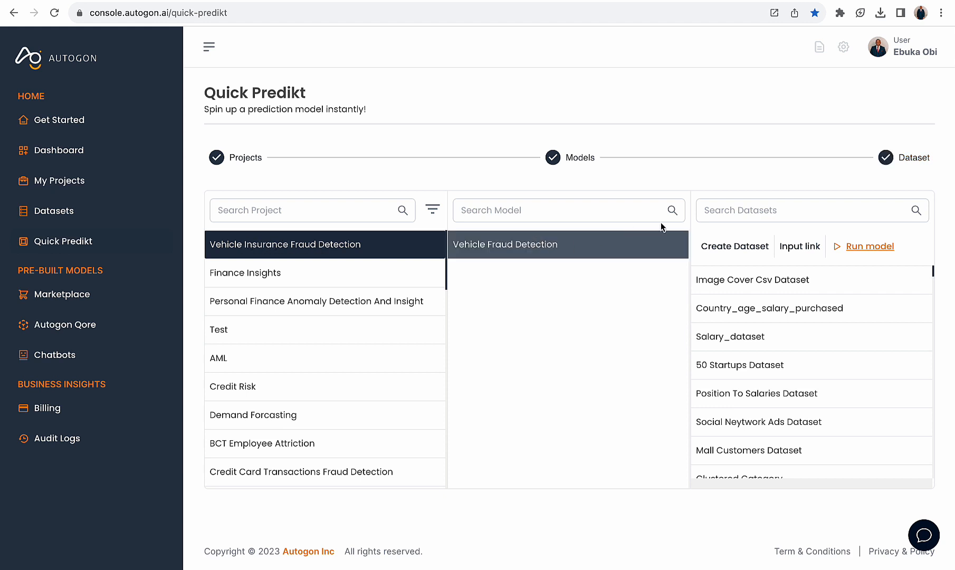
pyautogui.click(522, 15)
pyautogui.press('Return')
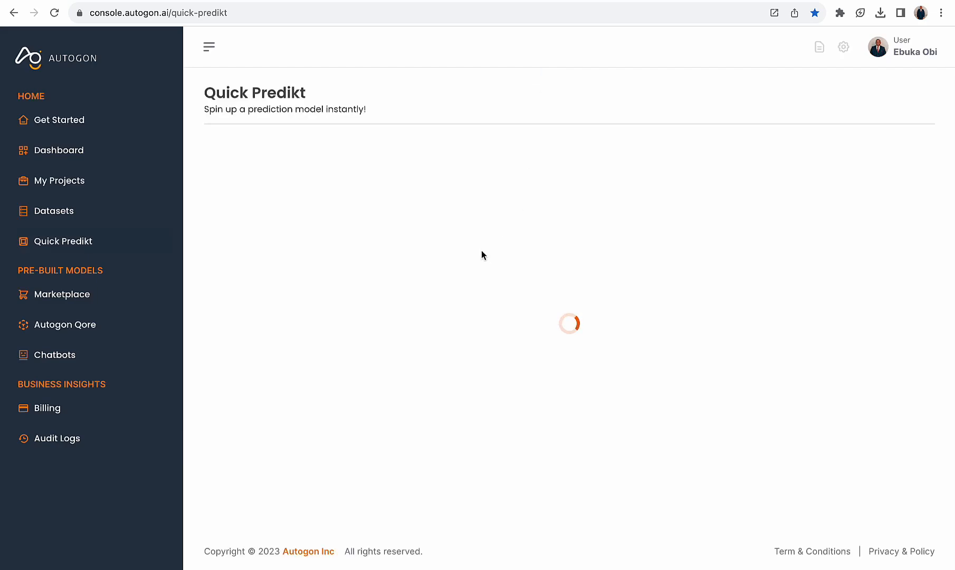
pyautogui.click(309, 253)
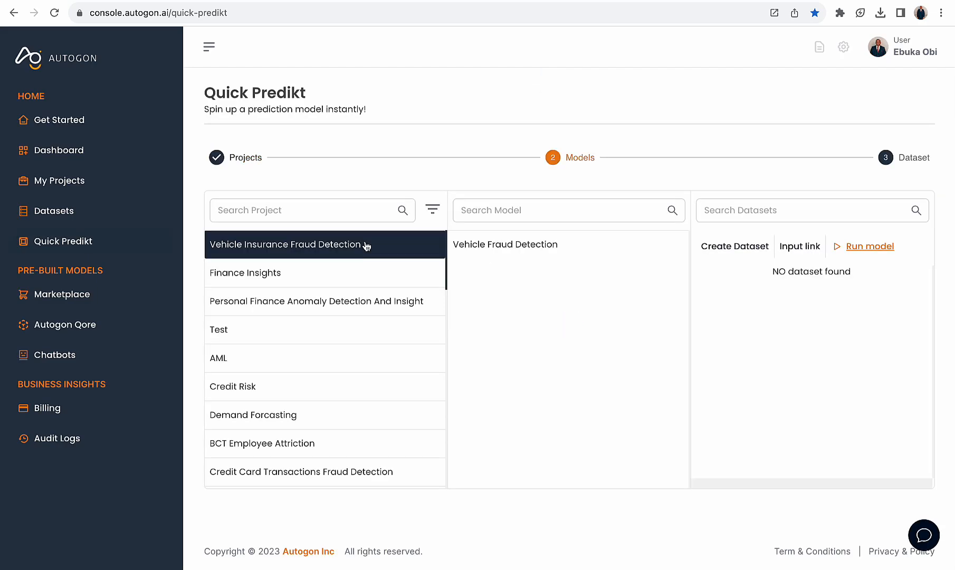
pyautogui.click(506, 251)
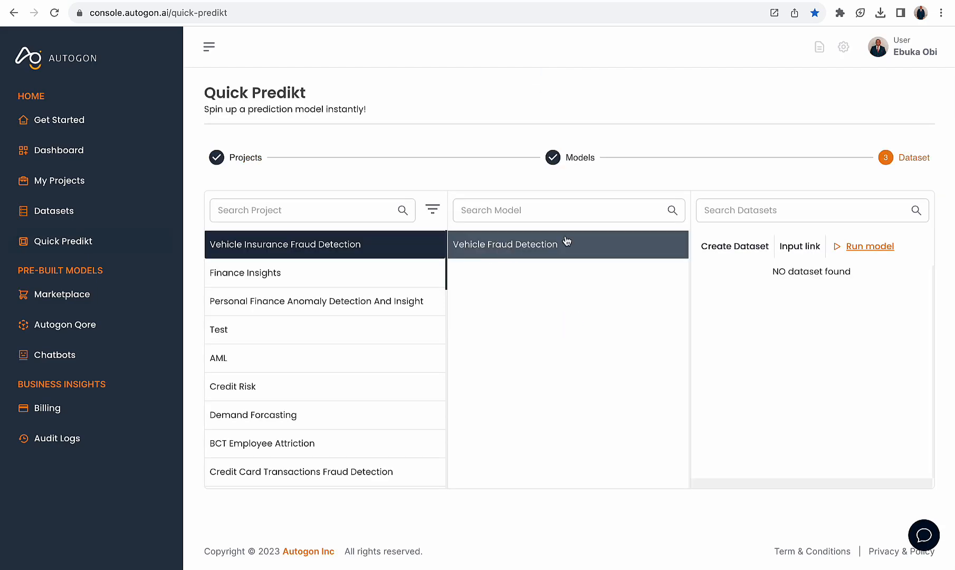
# Enter the copied November dataset link in Quick Predikt and run the model with the Pipeline predict method using vehicle_fraud_pipeline
pyautogui.click(800, 246)
pyautogui.click(766, 287)
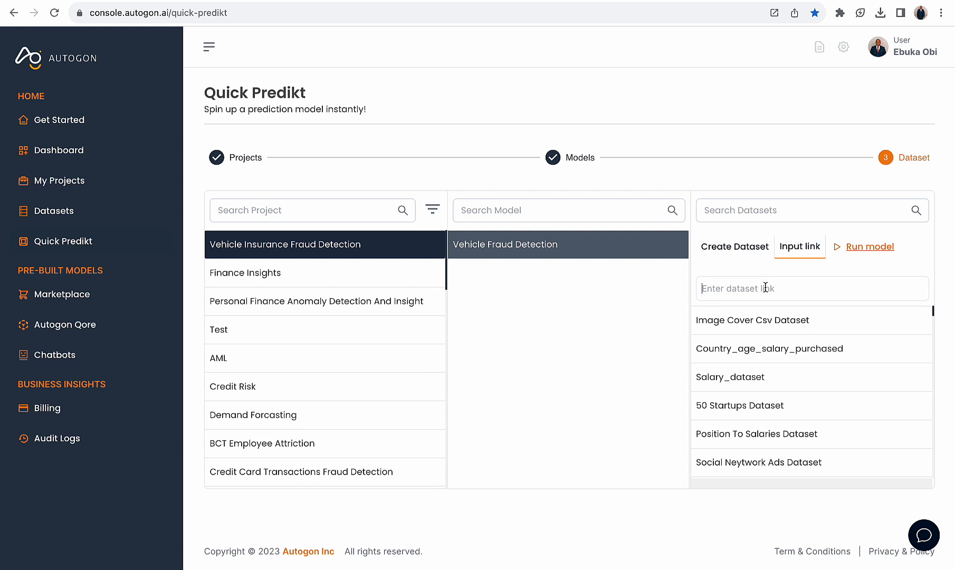
pyautogui.press('super+v')
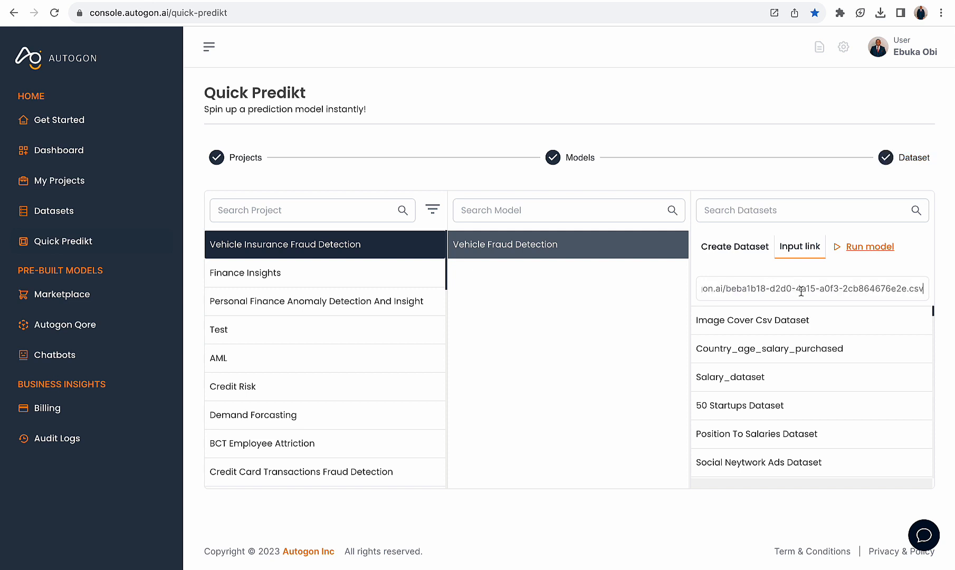
pyautogui.click(867, 248)
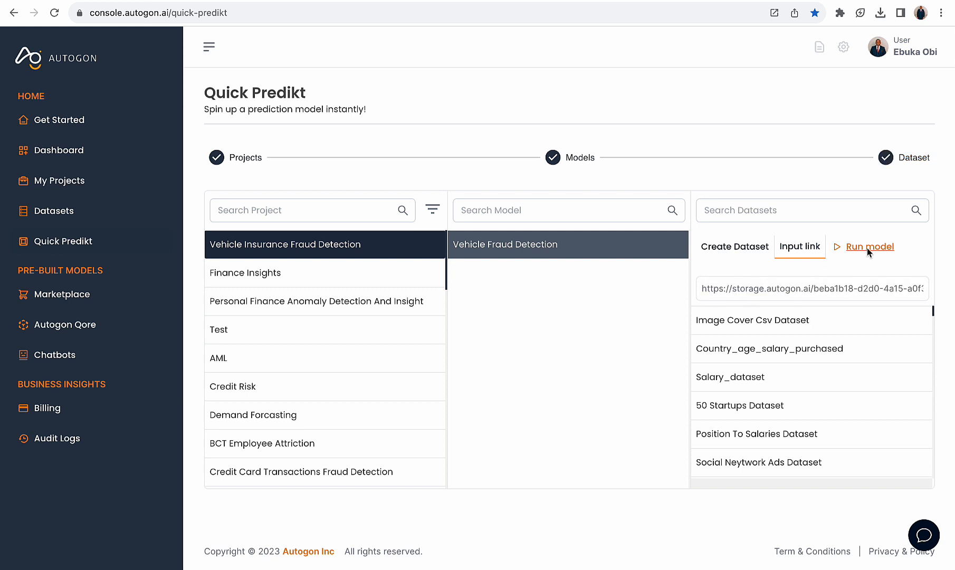
pyautogui.click(519, 140)
pyautogui.click(479, 187)
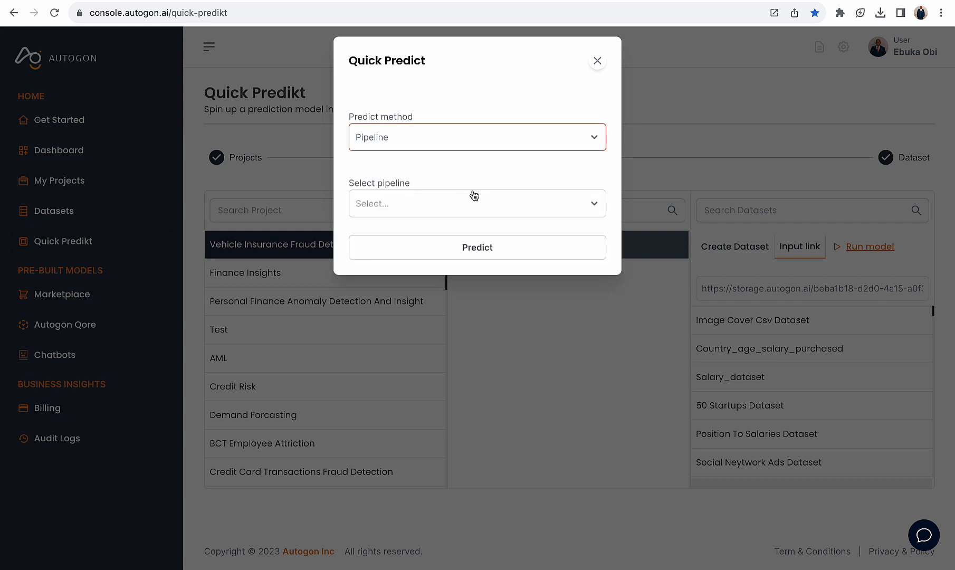
pyautogui.click(486, 207)
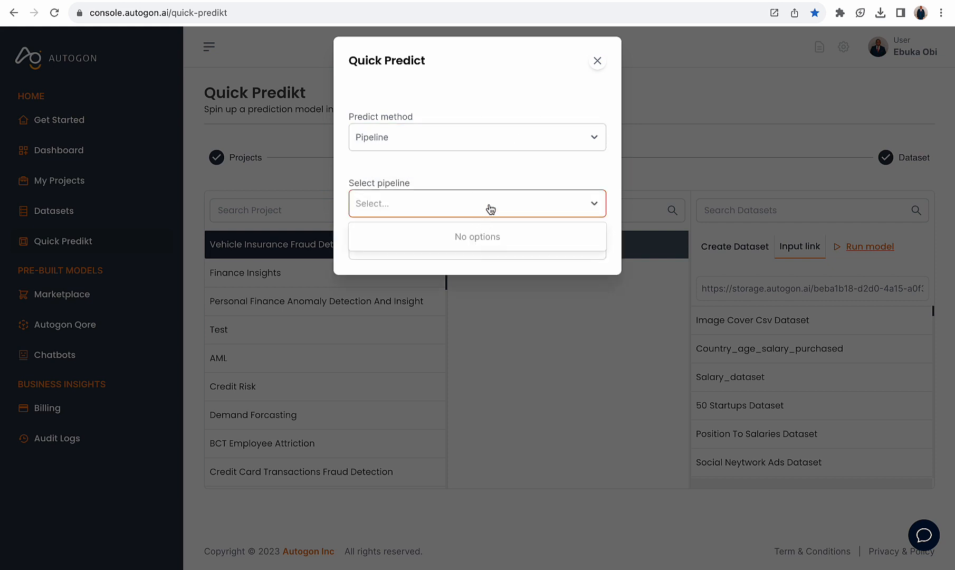
pyautogui.click(491, 209)
pyautogui.click(490, 209)
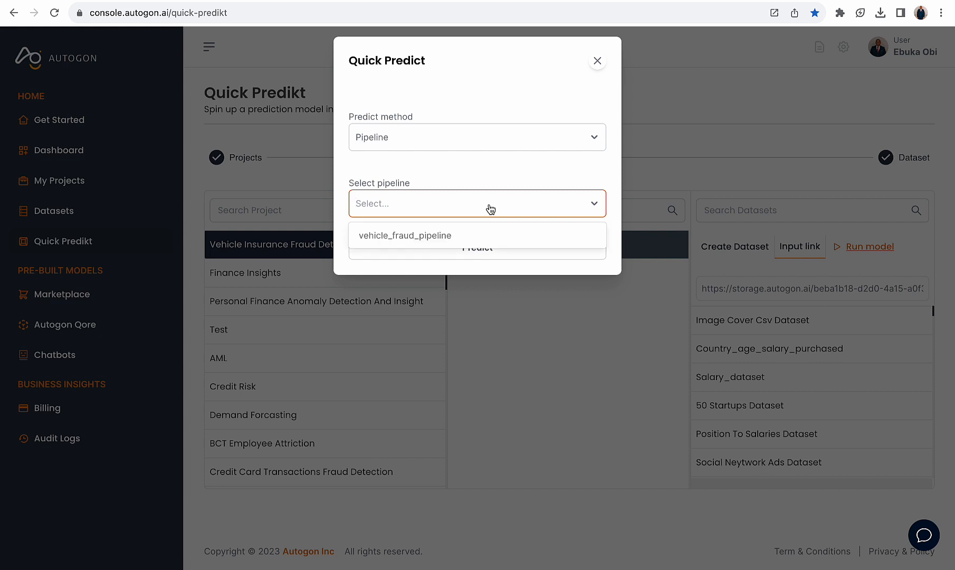
pyautogui.click(425, 235)
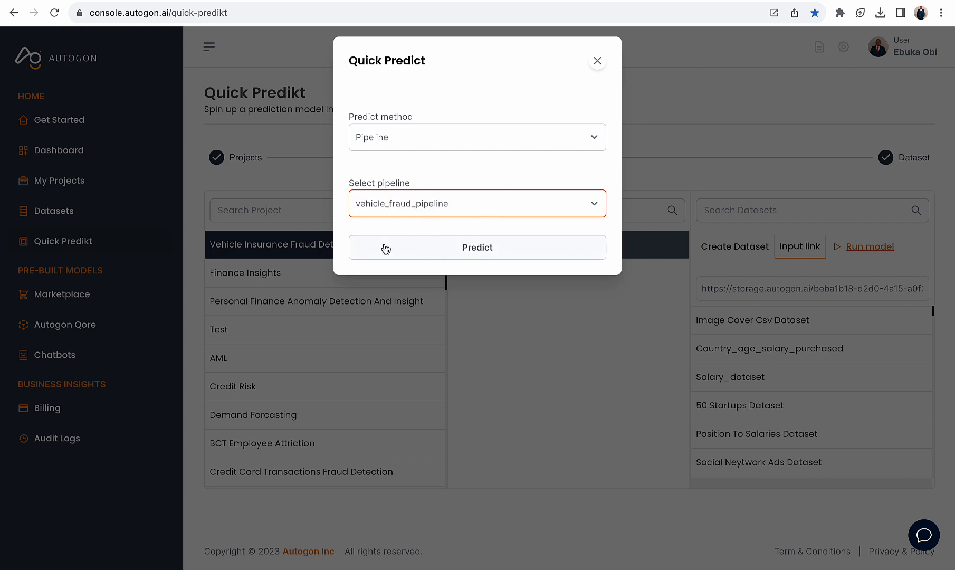
pyautogui.click(438, 247)
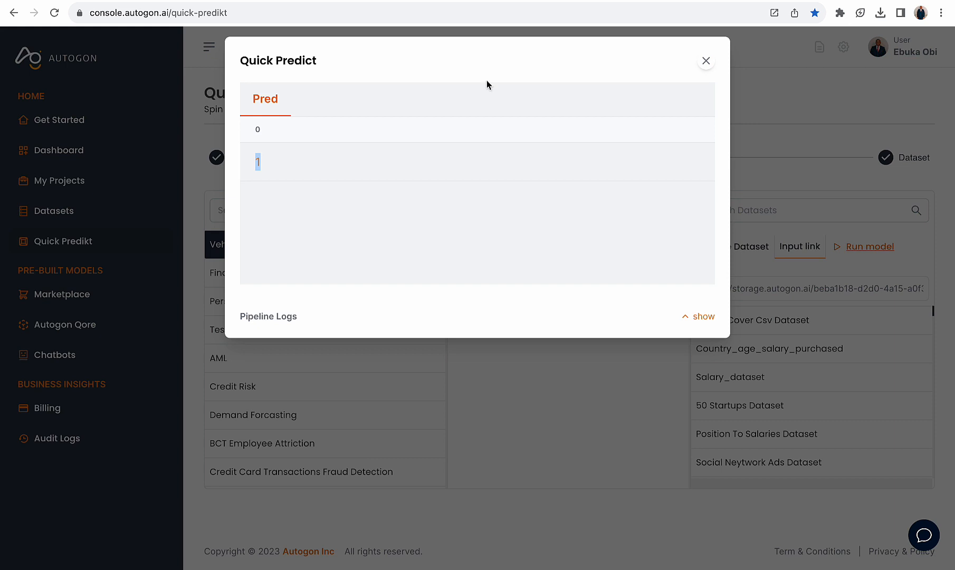
# Copy the record starting Aug,4,Saturday,Pontiac from the end of the source CSV without its final value of 0
pyautogui.click(378, 0)
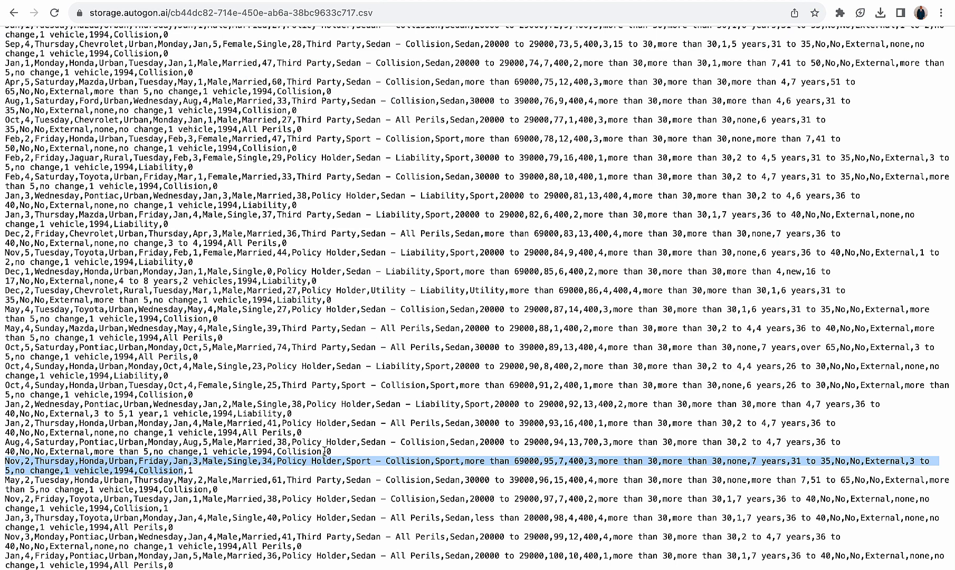
pyautogui.moveTo(323, 451); pyautogui.dragTo(2, 443)
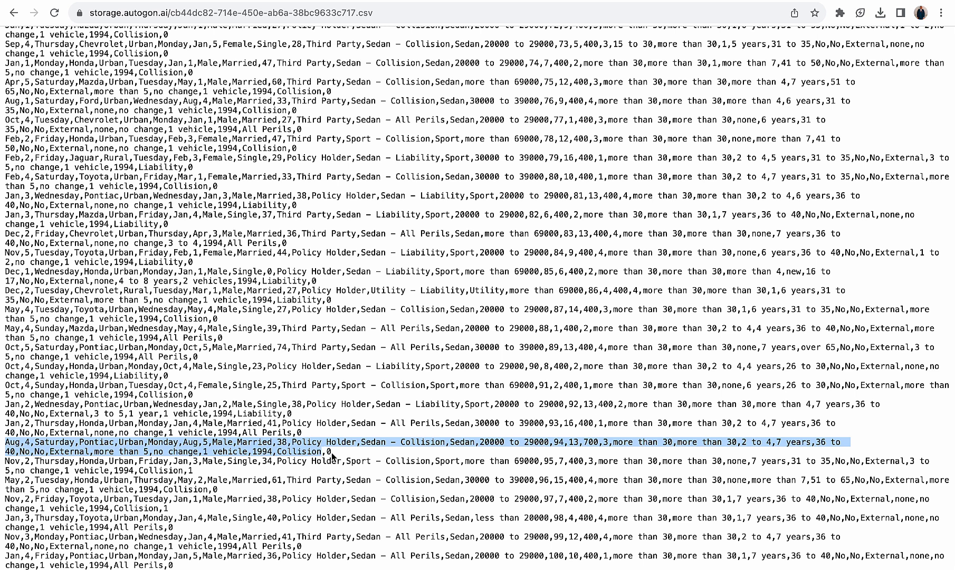
pyautogui.click(334, 1)
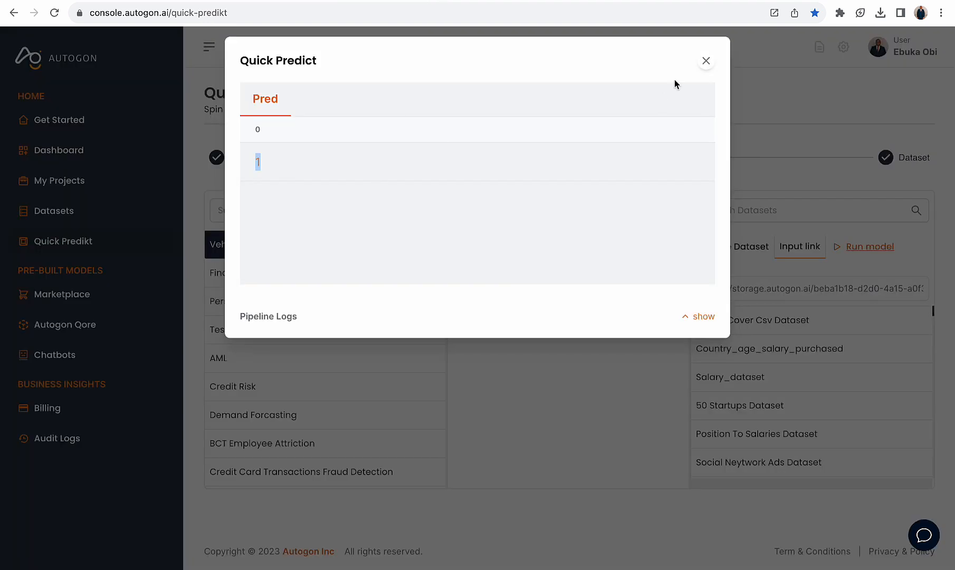
# Generate a Quick Predikt dataset from the copied August record with the November dataset's dimension setting, copy its link and close the dataset dialog
pyautogui.click(706, 60)
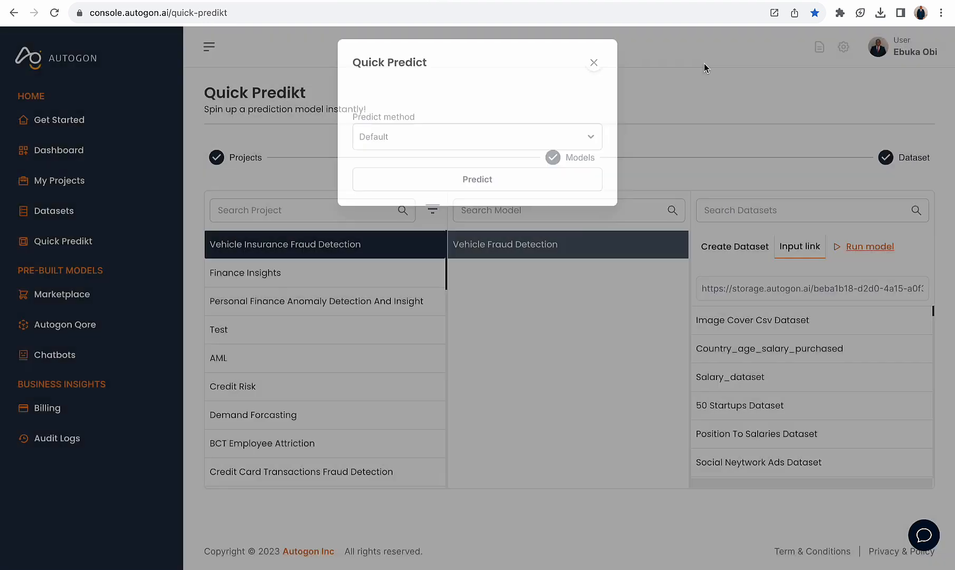
pyautogui.click(740, 257)
pyautogui.click(492, 155)
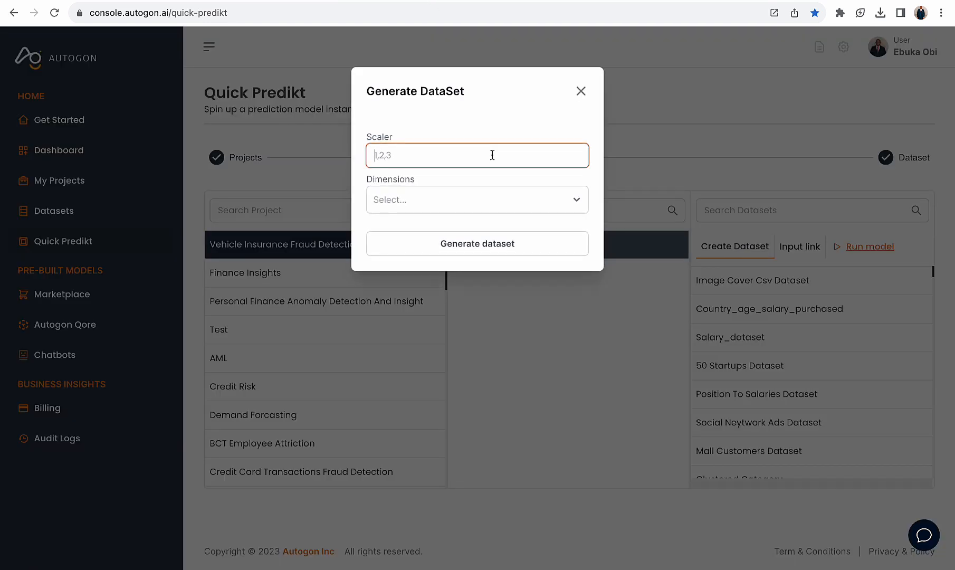
pyautogui.hotkey('ctrl', 'v')
pyautogui.click(469, 200)
pyautogui.click(452, 229)
pyautogui.click(465, 253)
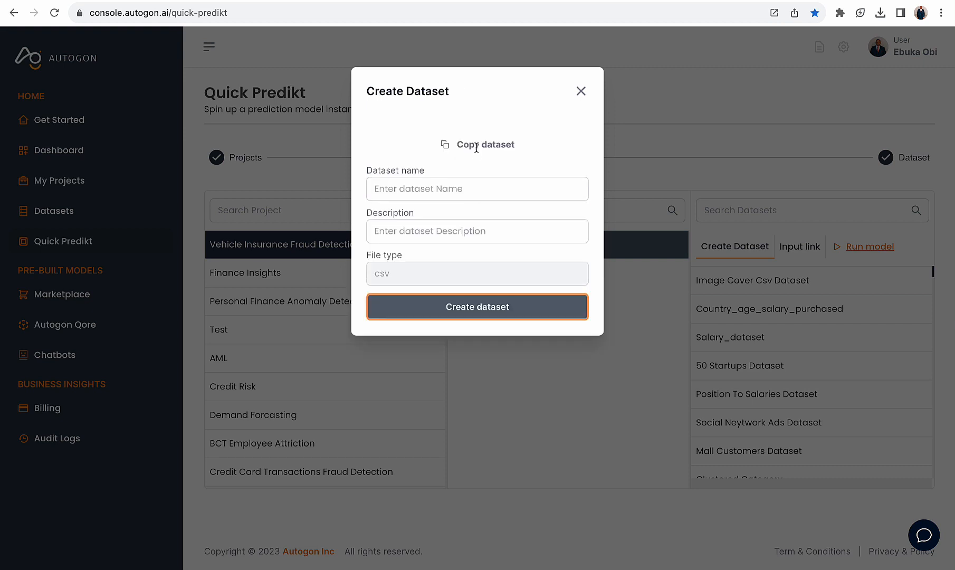
pyautogui.click(476, 145)
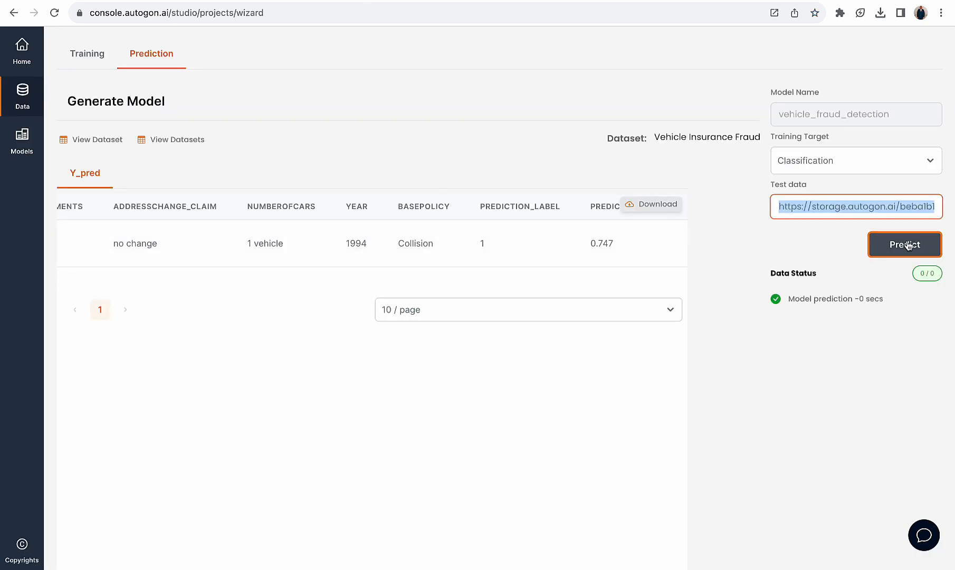
pyautogui.click(854, 214)
pyautogui.hotkey('ctrl', 'a')
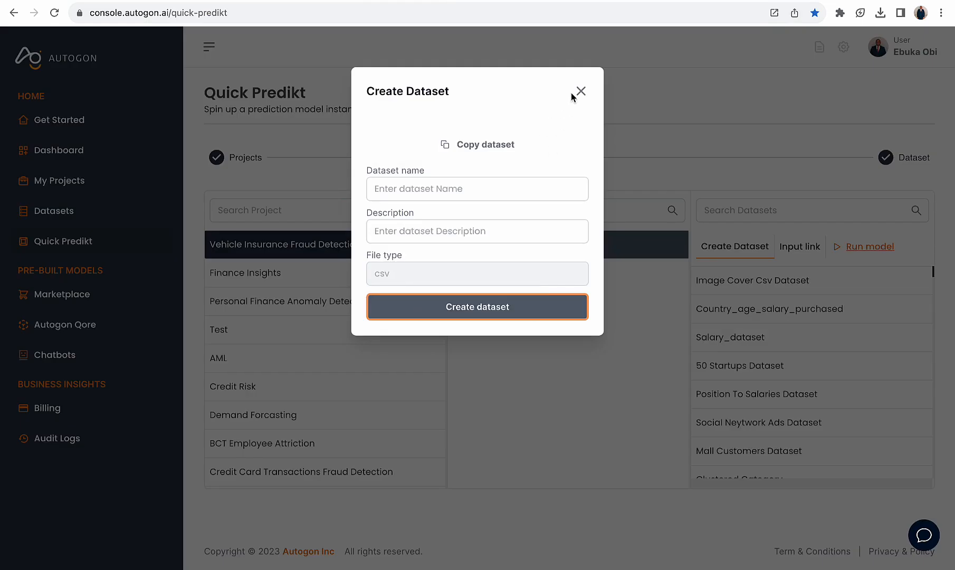
pyautogui.click(579, 92)
# Replace the Quick Predikt dataset link with the August record's link and run the model through vehicle_fraud_pipeline with the Pipeline method
pyautogui.click(787, 247)
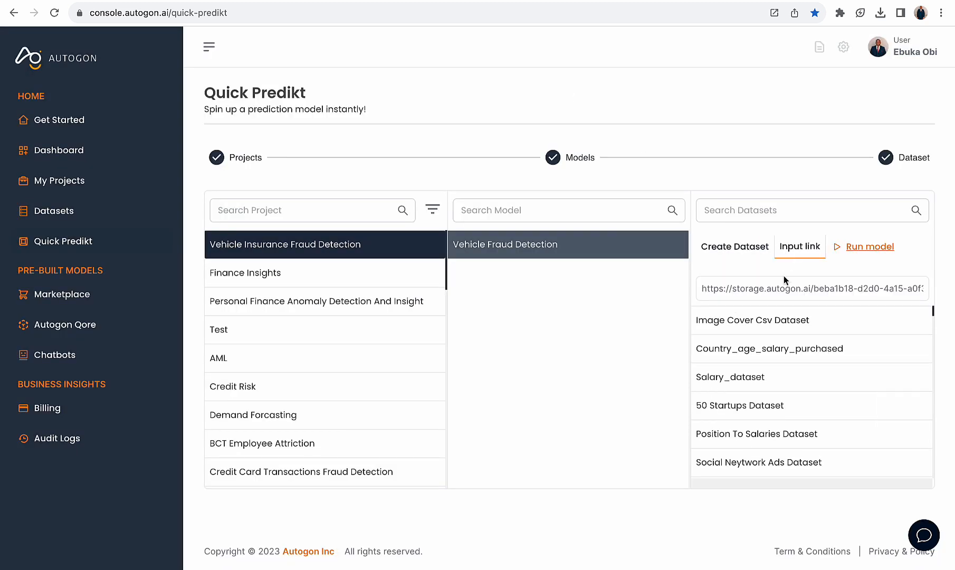
pyautogui.hotkey('ctrl', 'a')
pyautogui.press('BackSpace')
pyautogui.hotkey('ctrl', 'v')
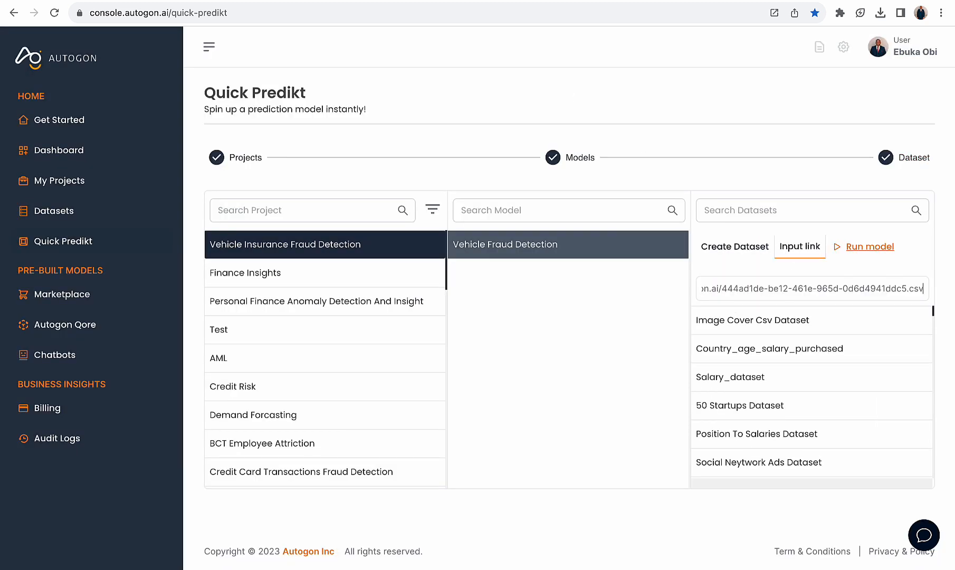
pyautogui.click(868, 250)
pyautogui.click(514, 140)
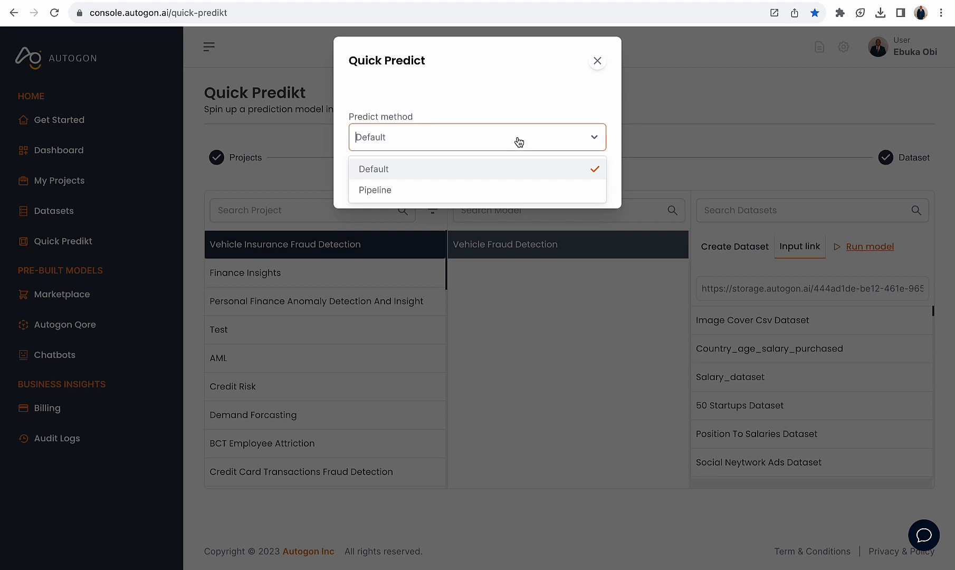
pyautogui.click(466, 190)
pyautogui.click(467, 200)
pyautogui.click(449, 236)
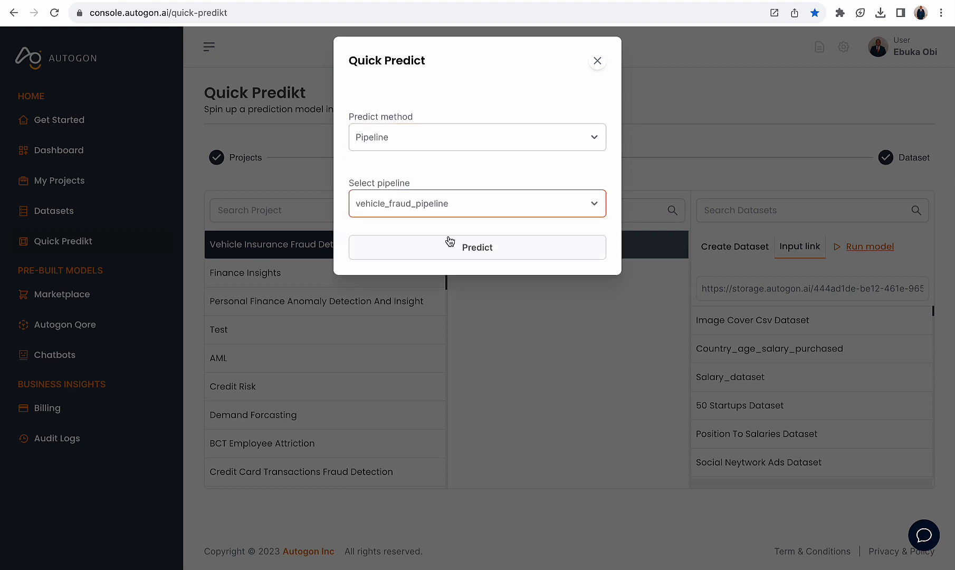
pyautogui.click(462, 252)
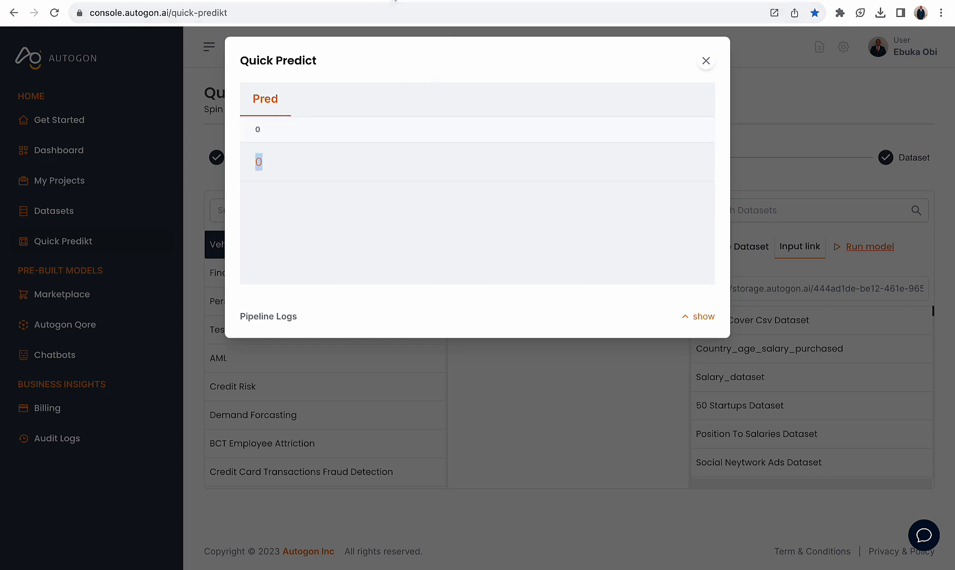
# Compare the August record's pipeline prediction with its FraudFound_P value in the source CSV, and close the prediction result
pyautogui.click(395, 1)
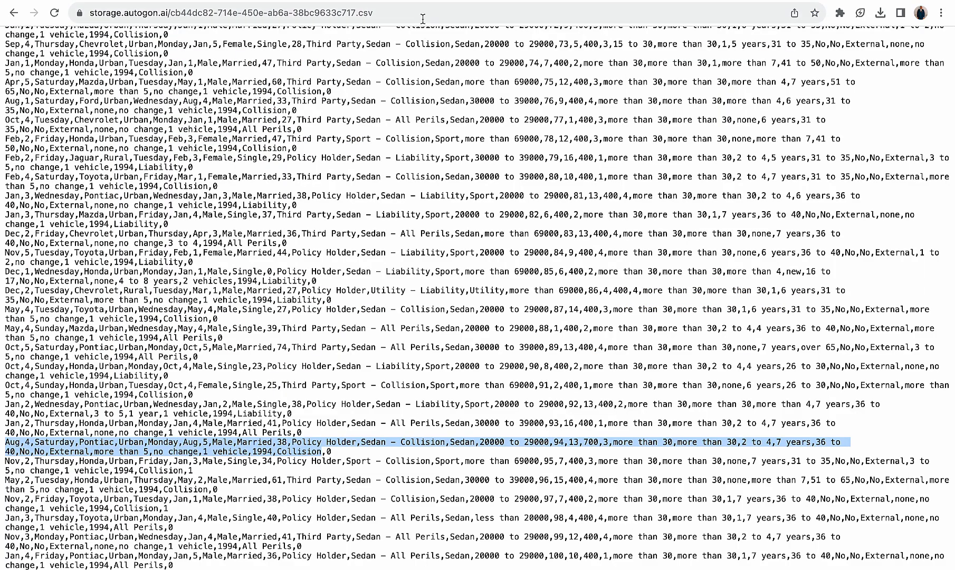
pyautogui.click(333, 1)
pyautogui.click(396, 0)
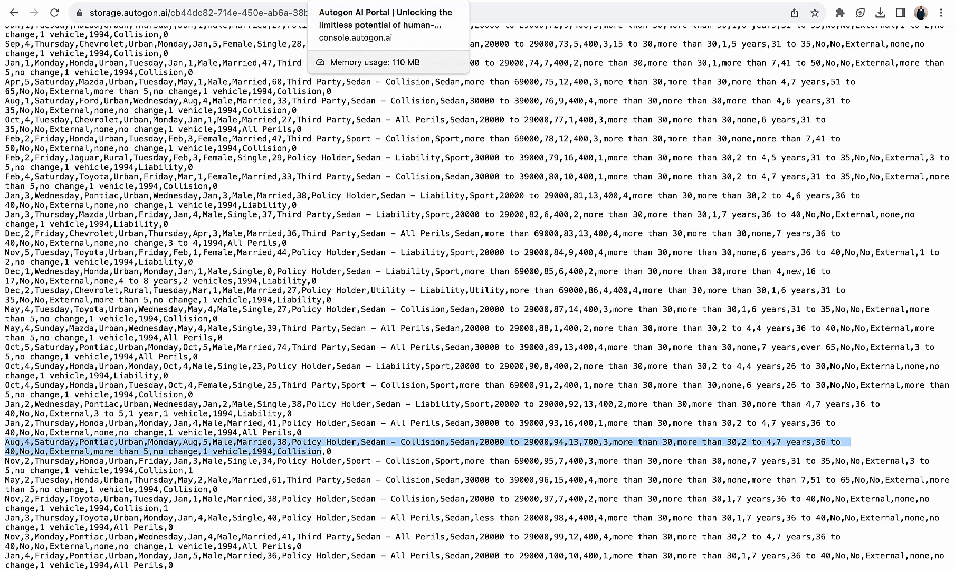
pyautogui.click(395, 1)
pyautogui.click(409, 1)
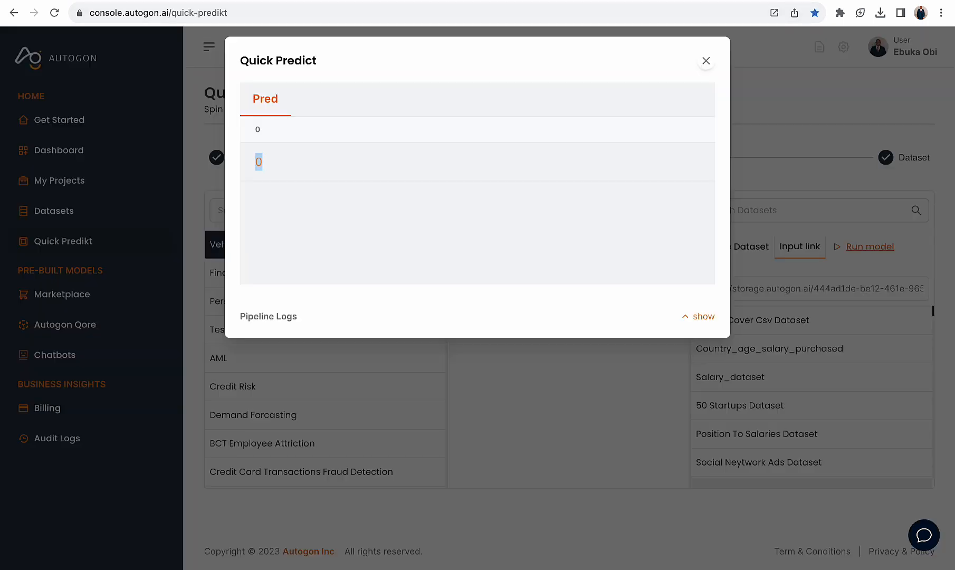
pyautogui.click(707, 60)
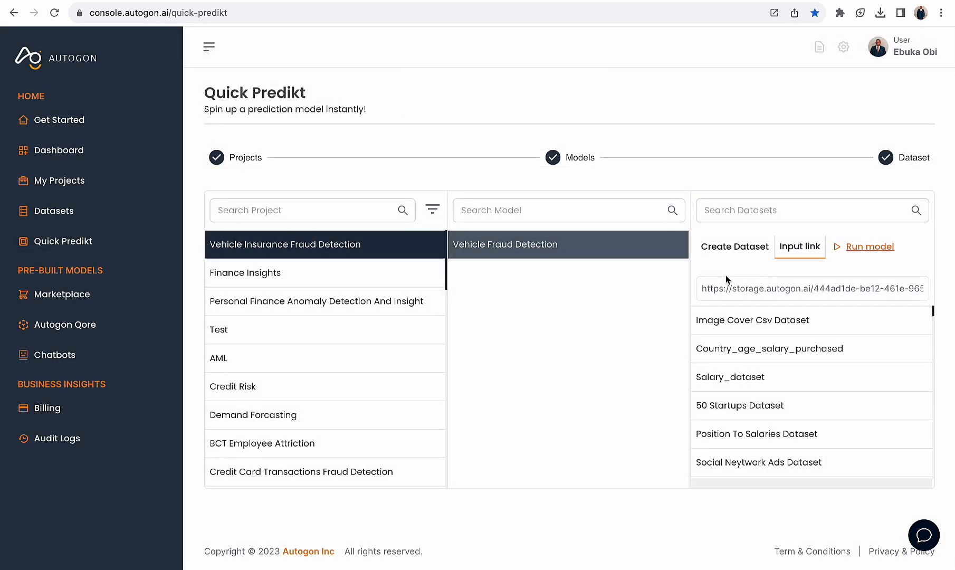
# Copy the August record's dataset link and switch to Postman to replace the data URL in the Pipeline Prediction request body with it
pyautogui.tripleClick(734, 288)
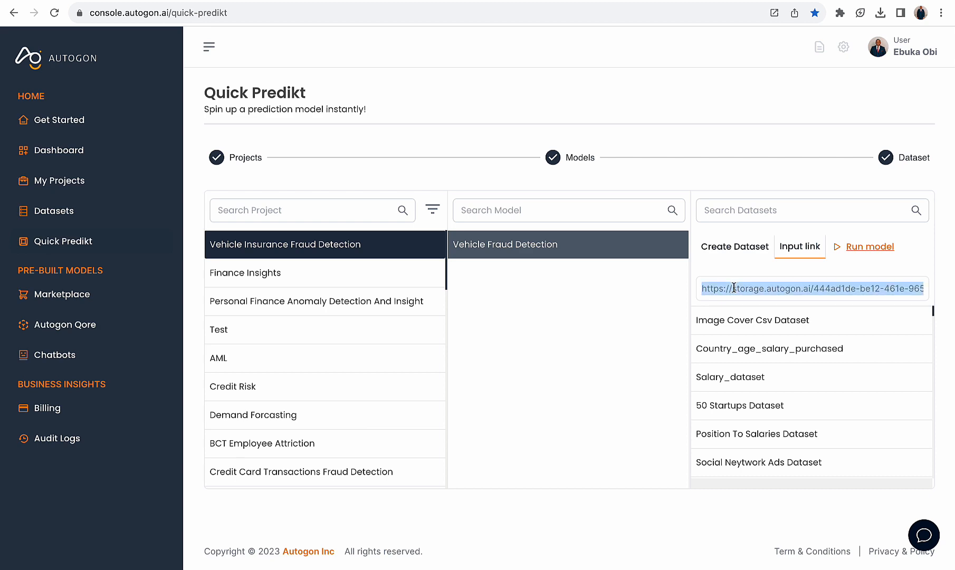
pyautogui.hotkey('ctrl', 'Up')
pyautogui.click(600, 20)
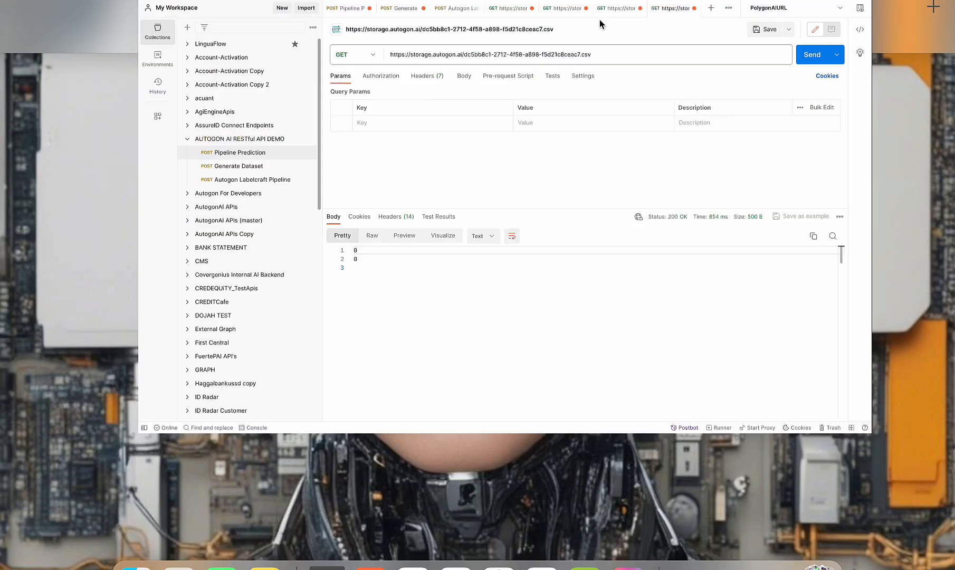
pyautogui.click(273, 17)
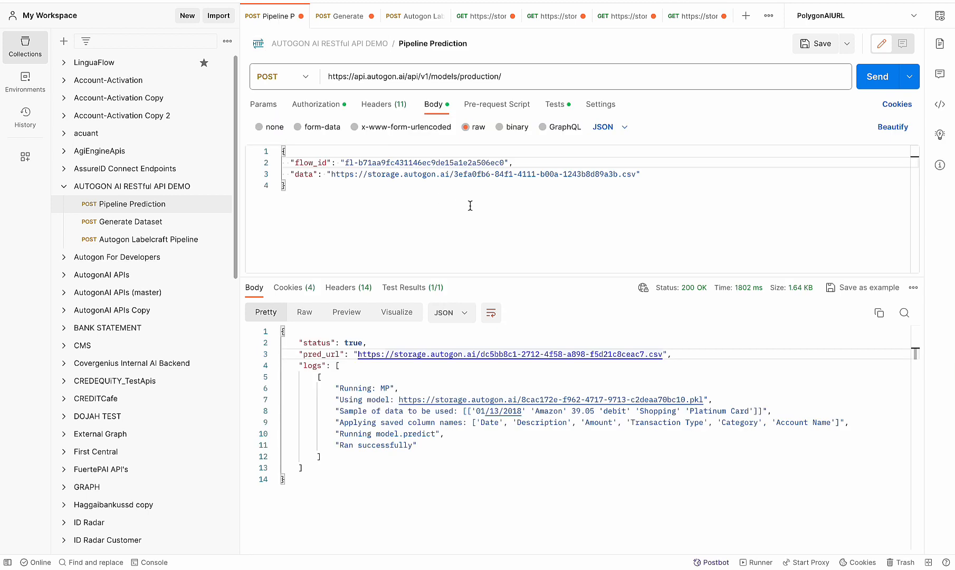
pyautogui.click(471, 182)
pyautogui.moveTo(636, 174); pyautogui.dragTo(331, 174)
pyautogui.press('BackSpace')
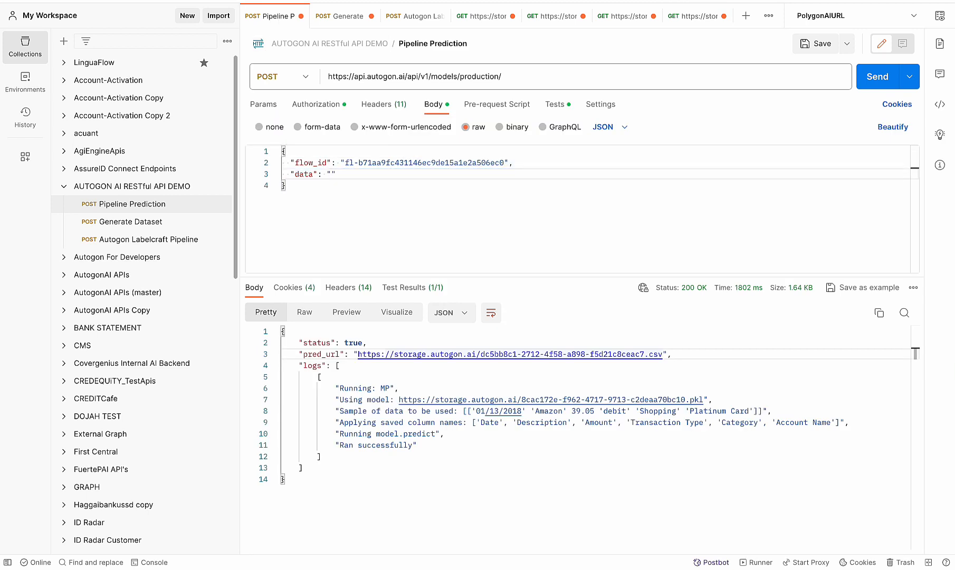
pyautogui.press('super+v')
# Switch back to Chrome, open the Vehicle Insurance Fraud Detection project's details and copy the ID of vehicle_fraud_pipeline
pyautogui.hotkey('ctrl', 'Up')
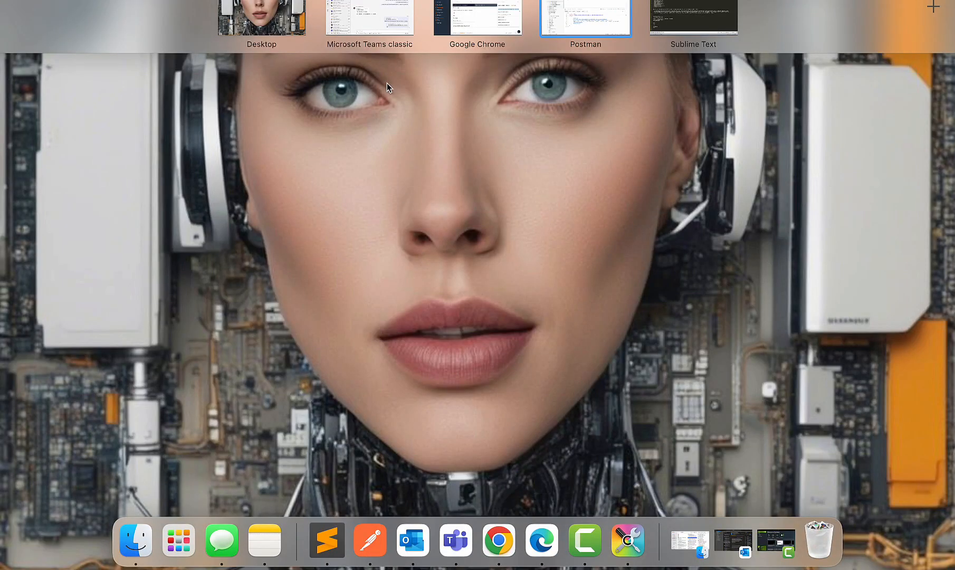
pyautogui.click(469, 6)
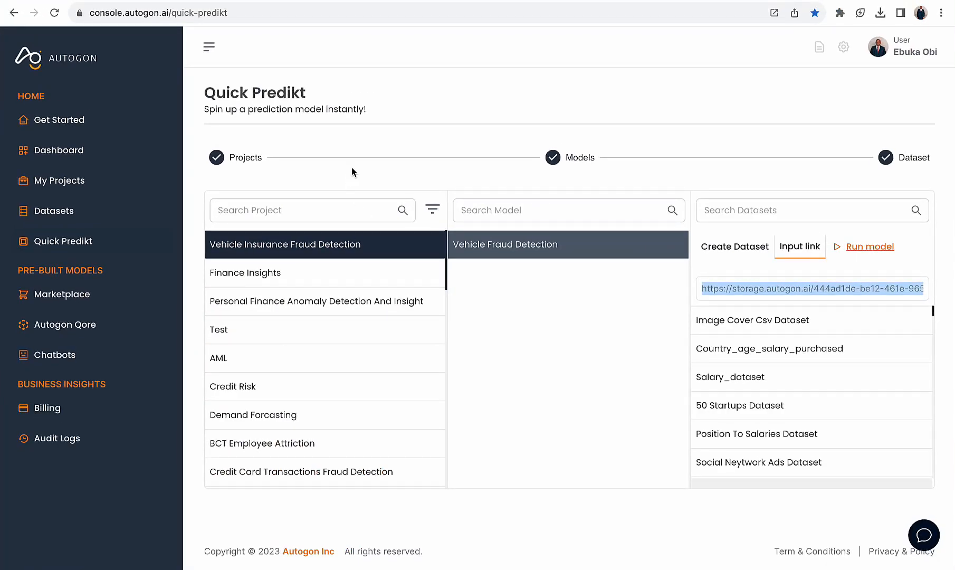
pyautogui.click(74, 180)
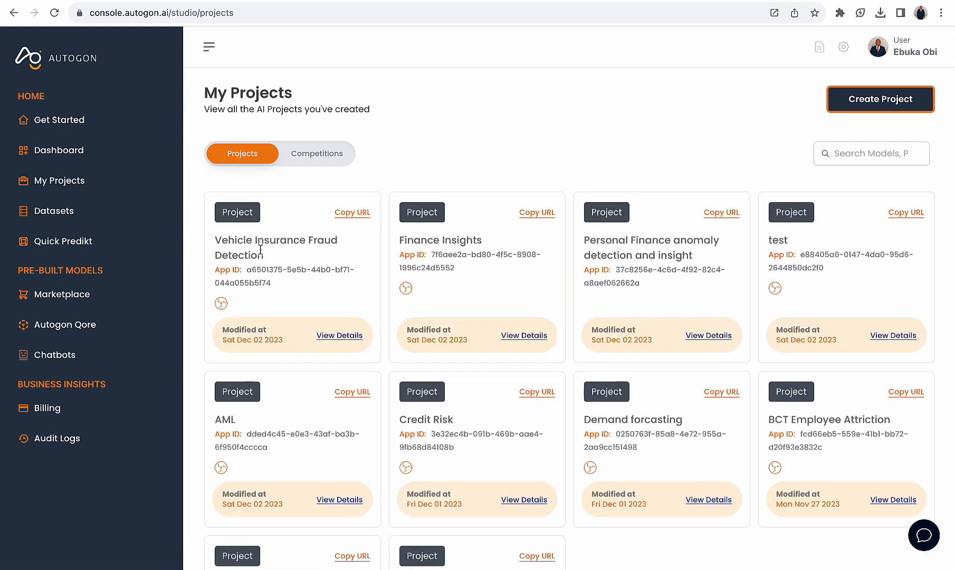
pyautogui.moveTo(265, 258); pyautogui.dragTo(210, 245)
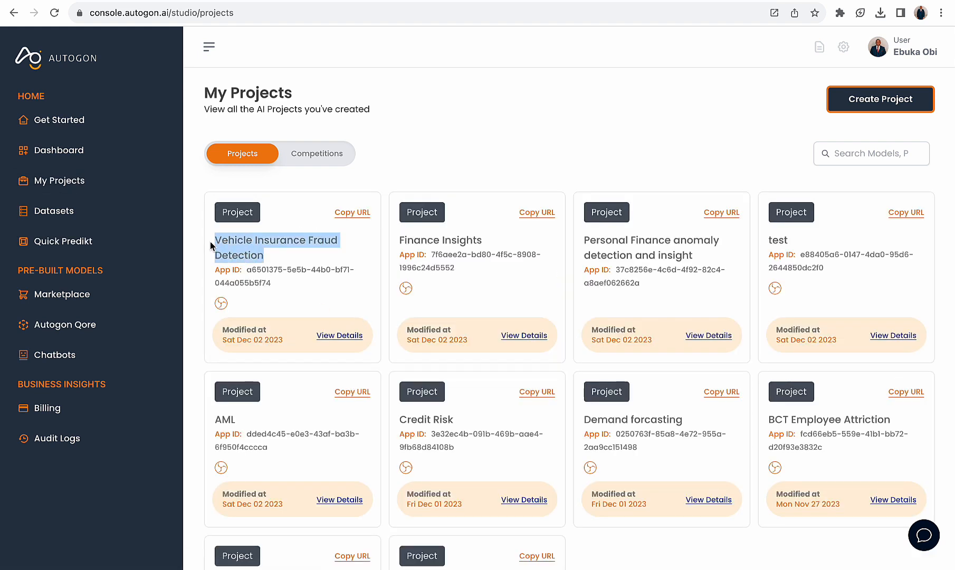
pyautogui.click(356, 336)
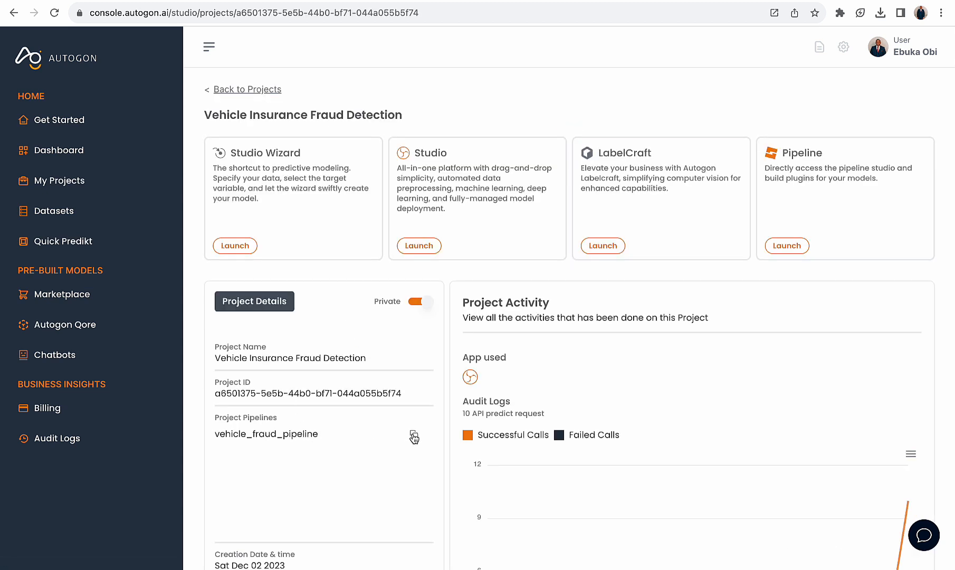
pyautogui.click(414, 438)
# Switch to Postman and replace the flow_id value in the Pipeline Prediction body with the copied pipeline ID
pyautogui.hotkey('ctrl', 'Up')
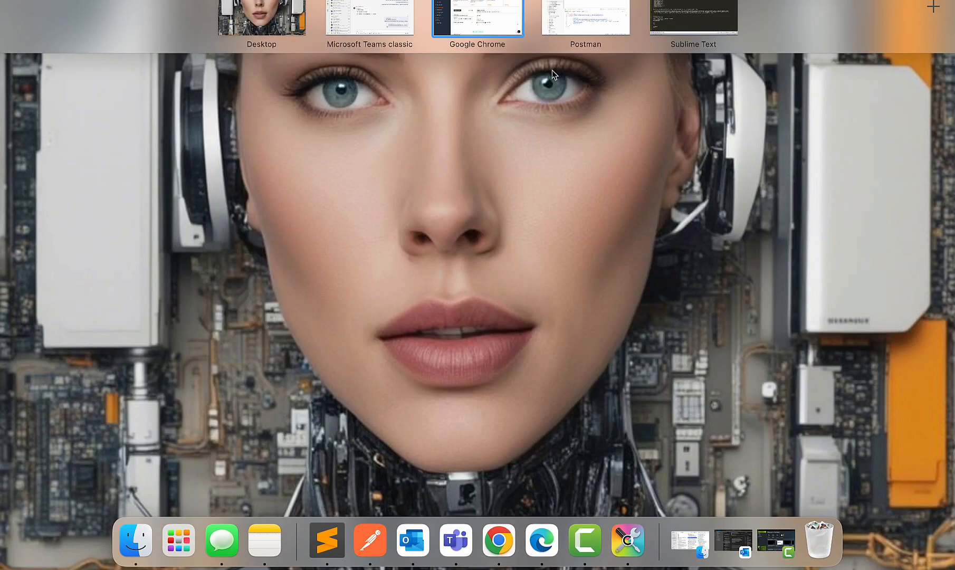
pyautogui.click(602, 25)
pyautogui.click(442, 161)
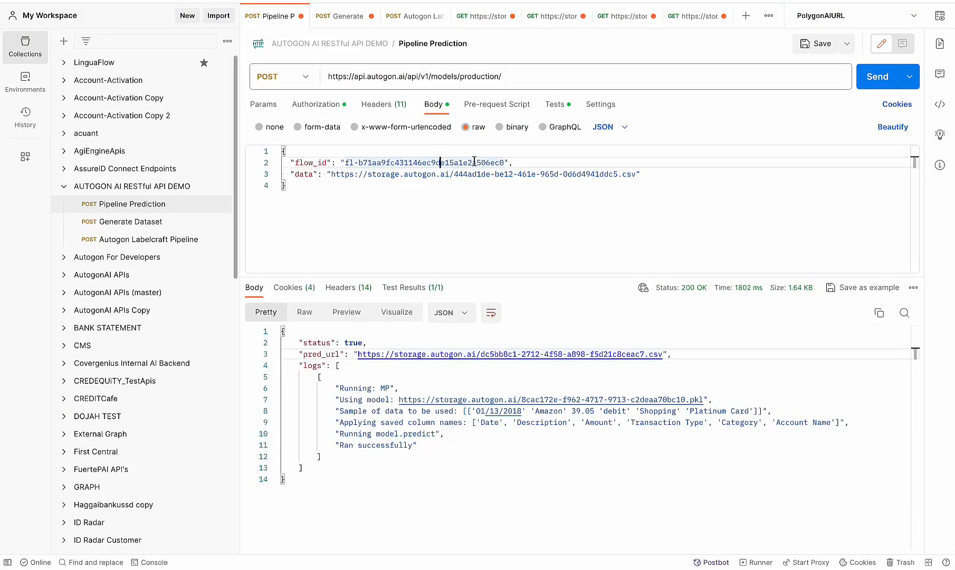
pyautogui.moveTo(505, 162); pyautogui.dragTo(346, 162)
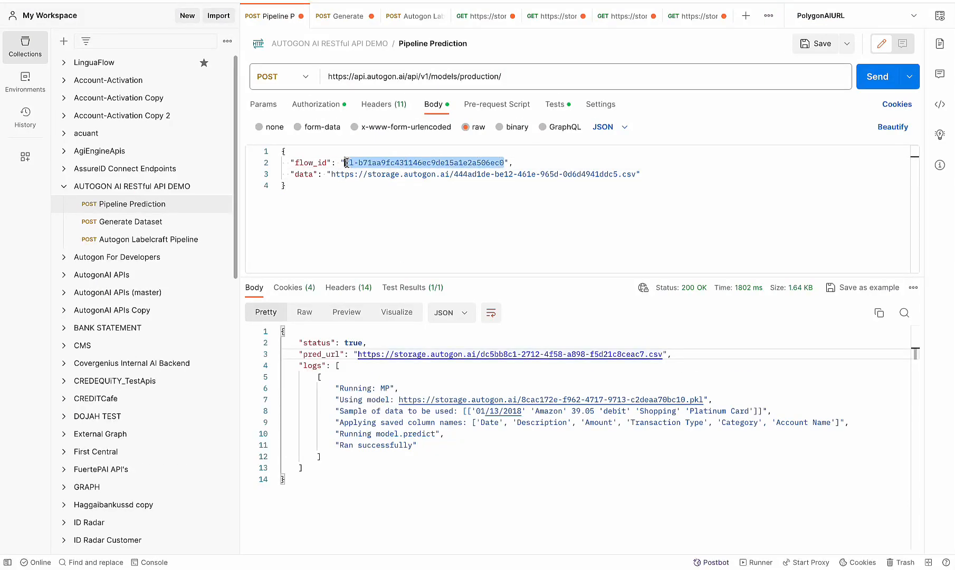
pyautogui.press('BackSpace')
pyautogui.press('super+v')
pyautogui.click(472, 175)
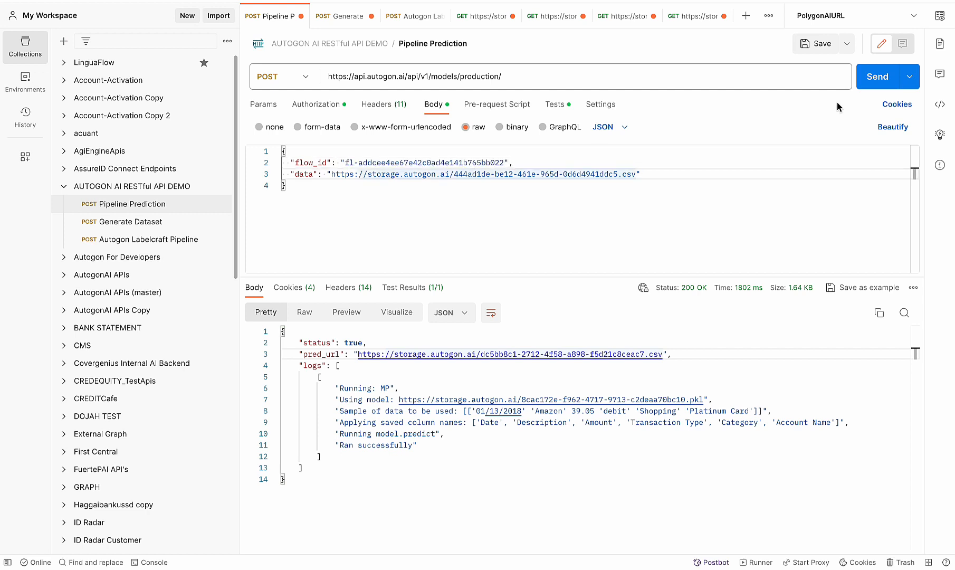
# Send the Pipeline Prediction request, fetch the returned pred_url CSV with a GET request and check the predicted value
pyautogui.click(873, 77)
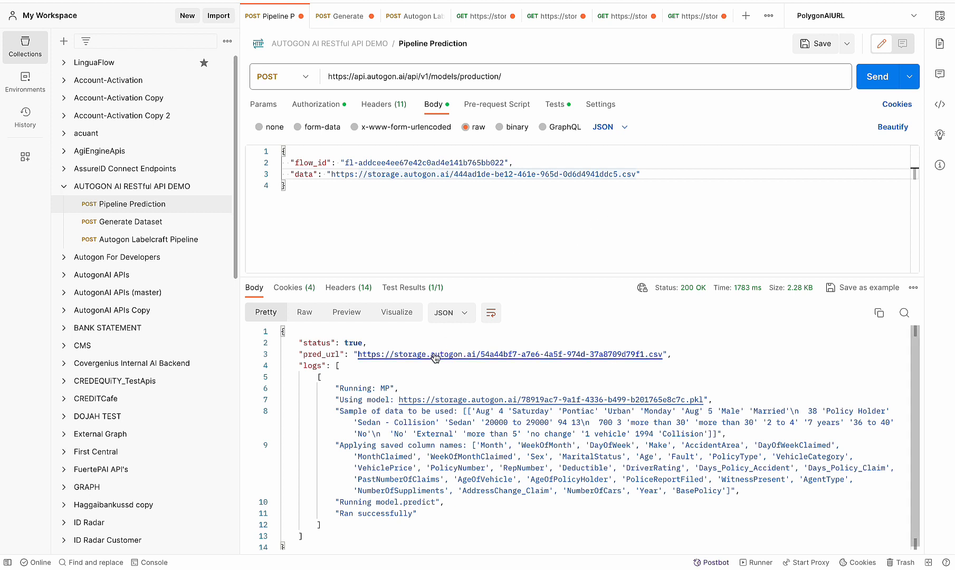
pyautogui.click(413, 355)
pyautogui.keyDown('ctrl'); pyautogui.click(415, 355); pyautogui.keyUp('ctrl')
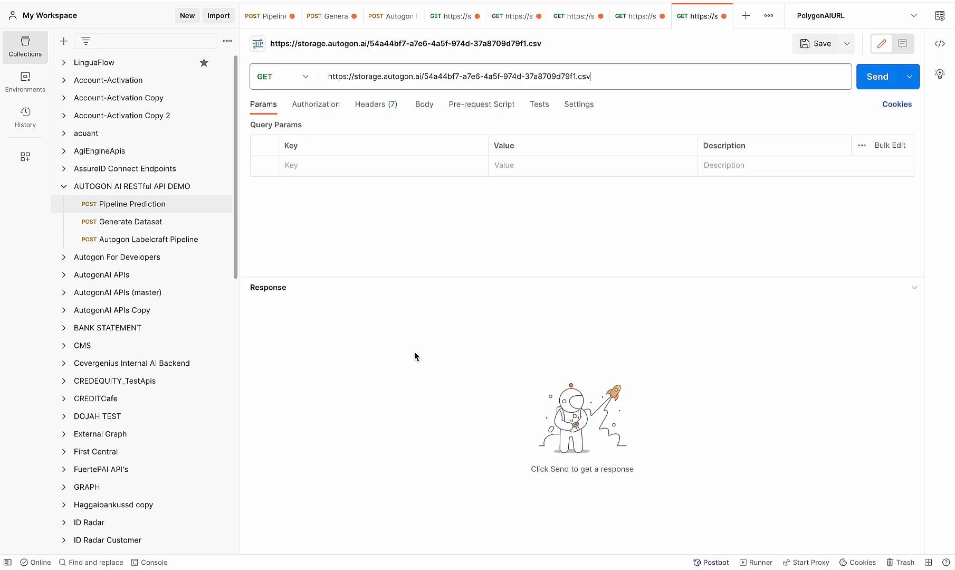
pyautogui.click(876, 76)
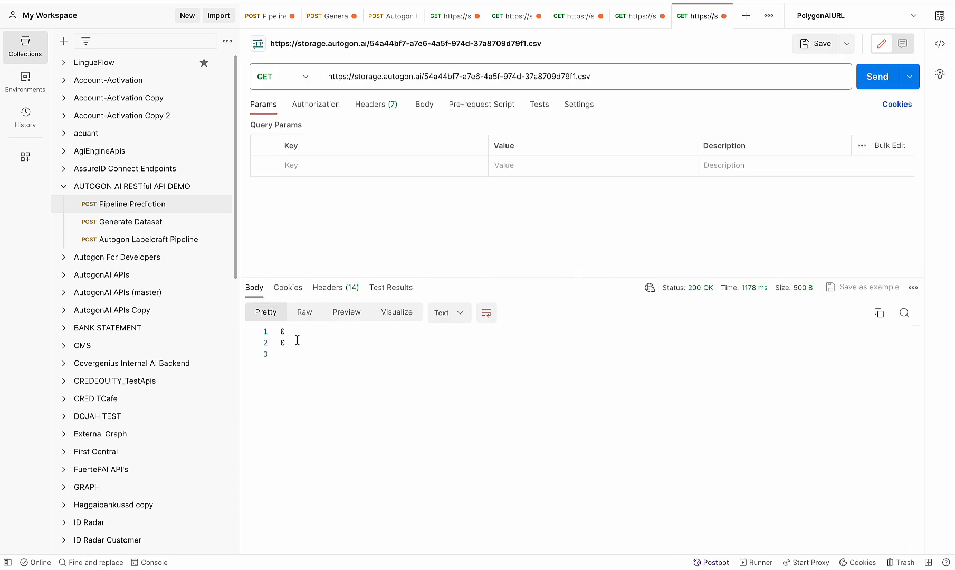
pyautogui.moveTo(298, 343); pyautogui.dragTo(267, 346)
# Switch to Chrome and open the vehicle_fraud_detection model in the Studio Wizard to review its confusion matrix and feature importance
pyautogui.hotkey('ctrl', 'Up')
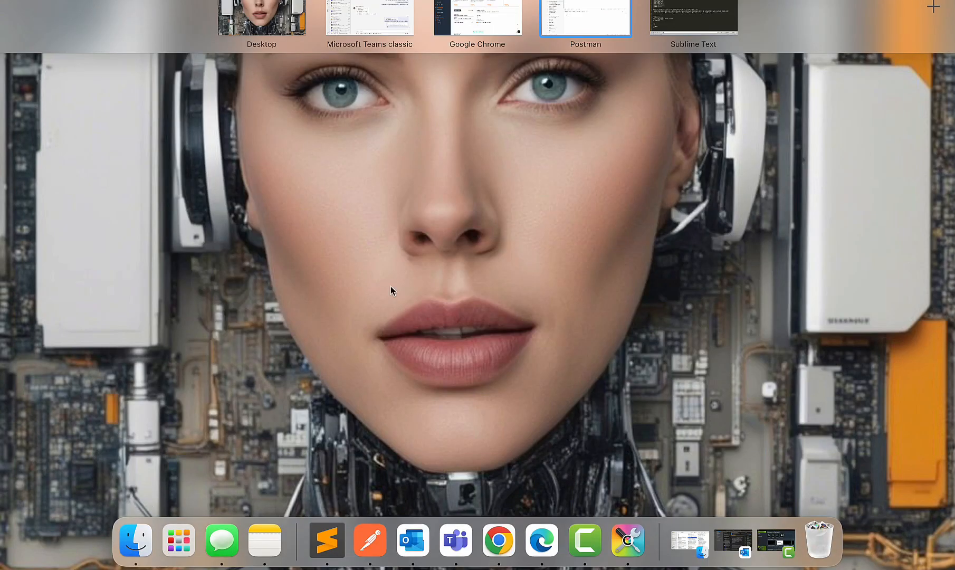
pyautogui.click(453, 26)
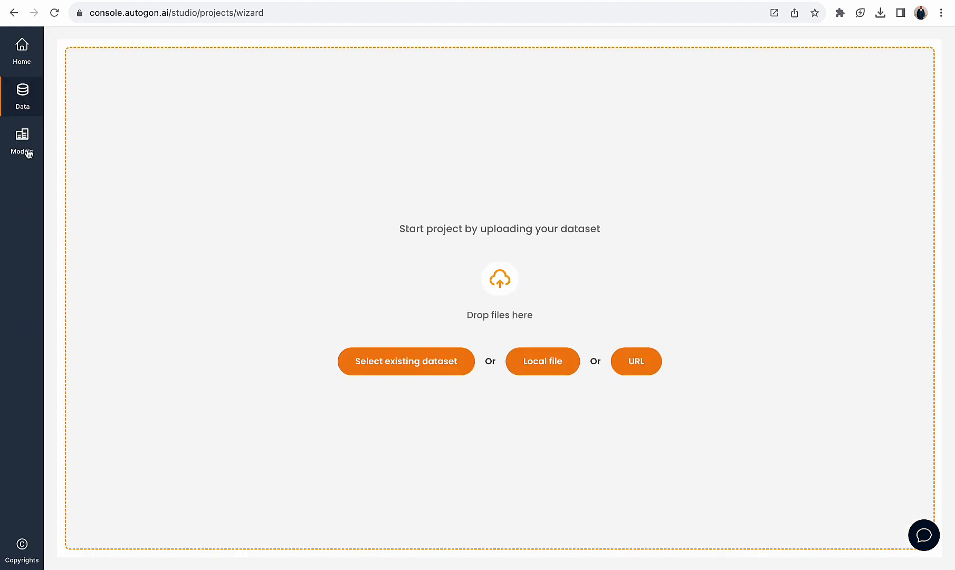
pyautogui.click(17, 140)
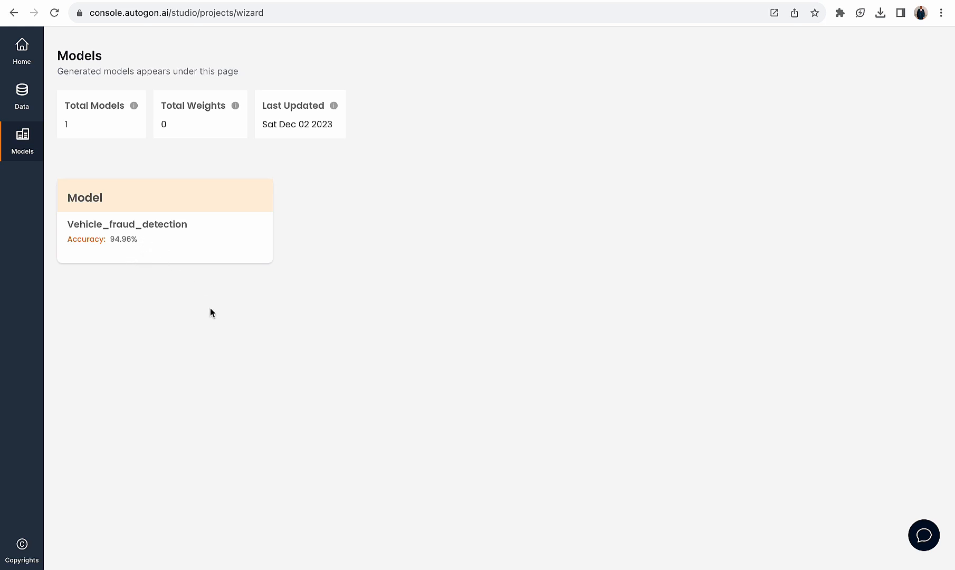
pyautogui.click(180, 257)
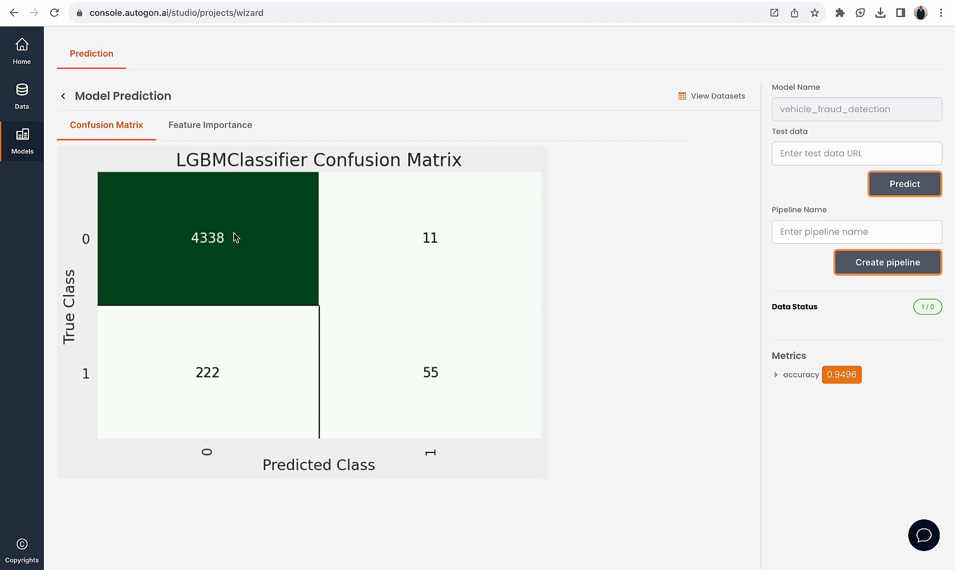
pyautogui.click(204, 124)
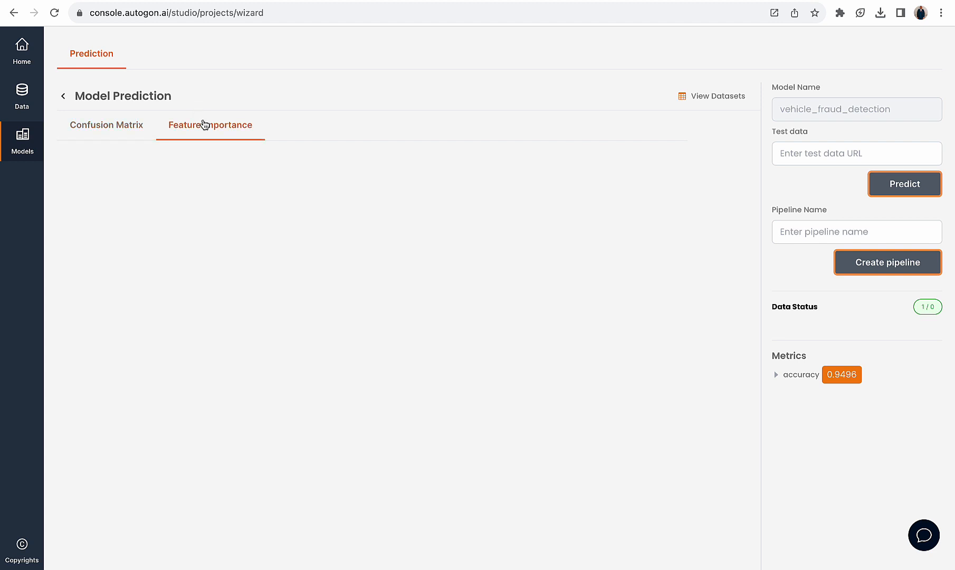